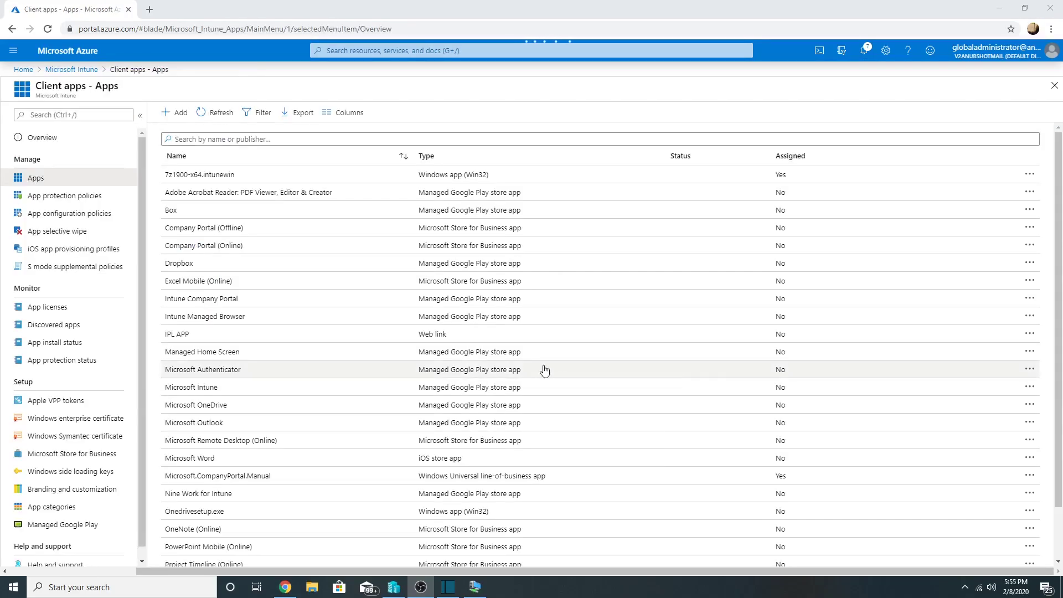
Step: Add an Office 365 Suite app for Windows 10 and show it as a featured app in the Company Portal
click(180, 117)
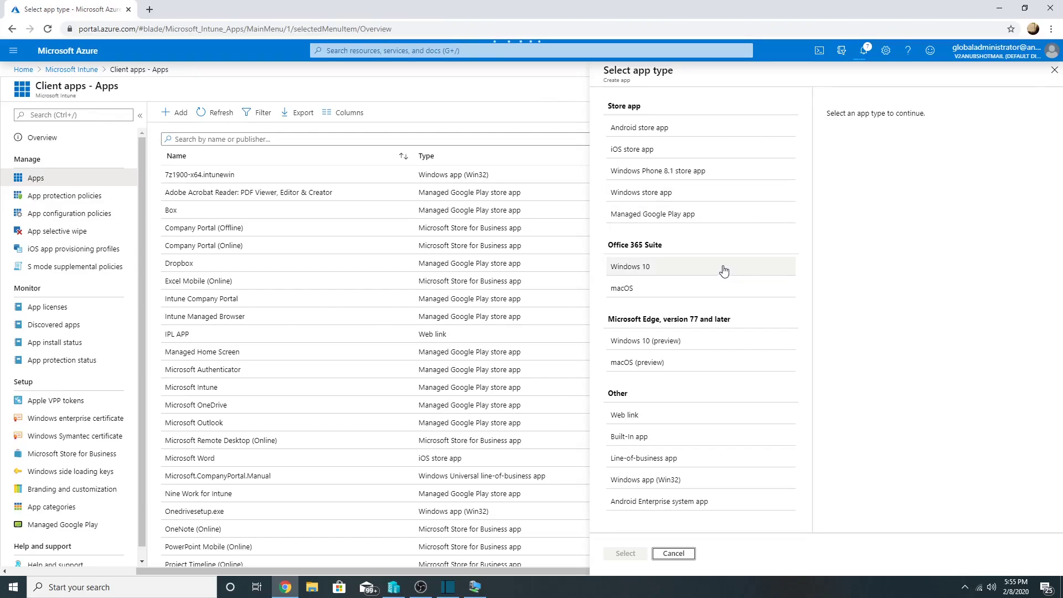
click(643, 268)
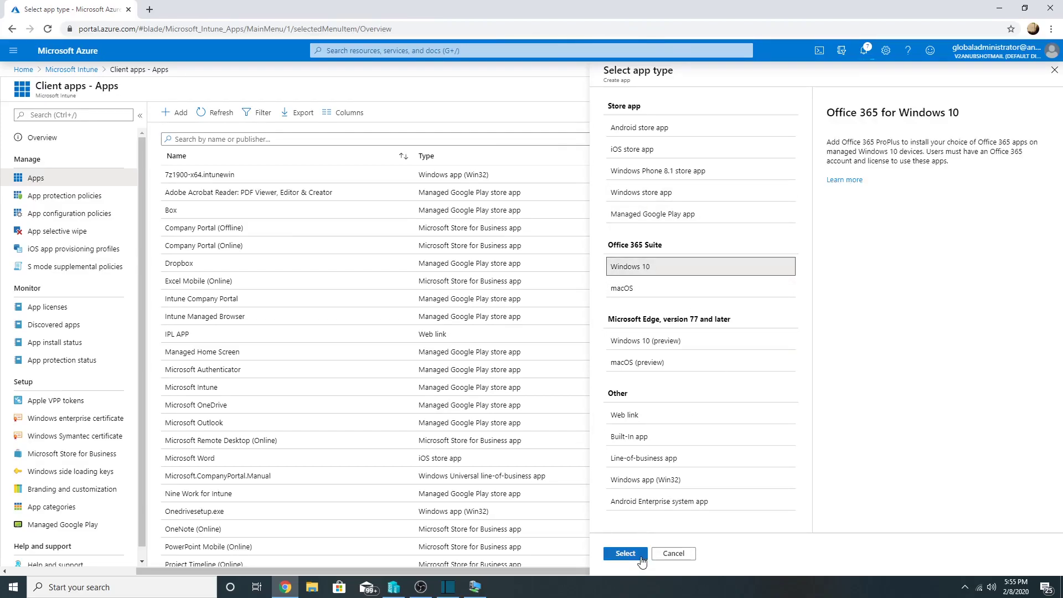
click(639, 555)
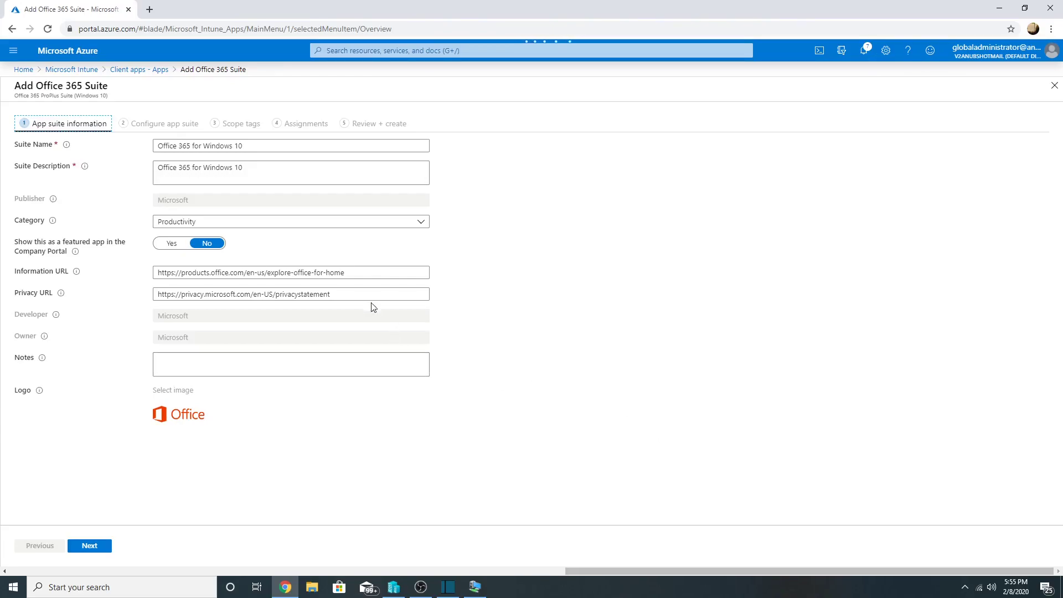
click(176, 245)
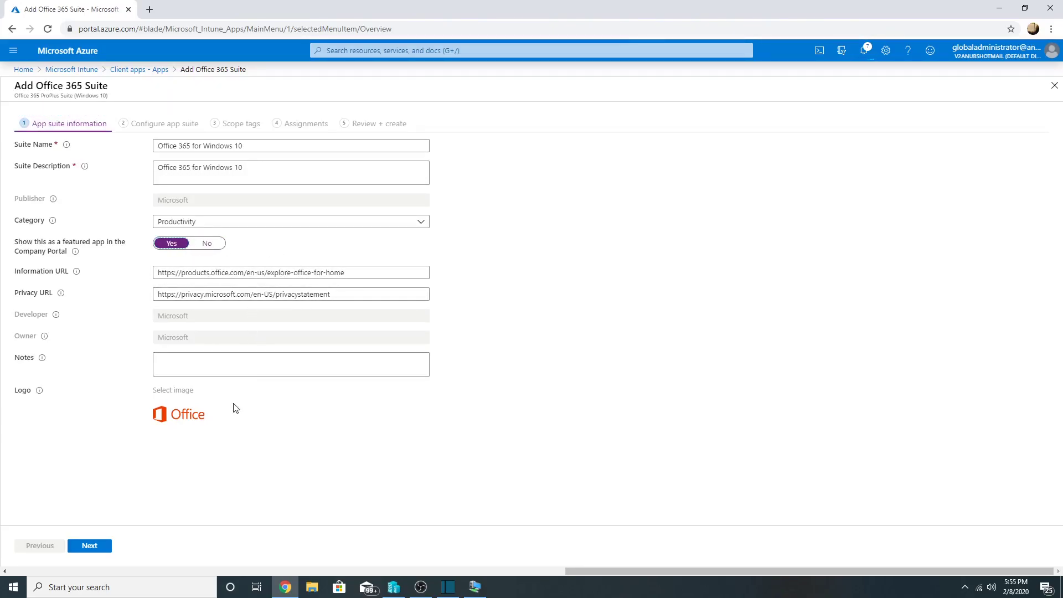
Step: Change the suite name to "One Drive for Windows 10" in the app suite information
click(102, 548)
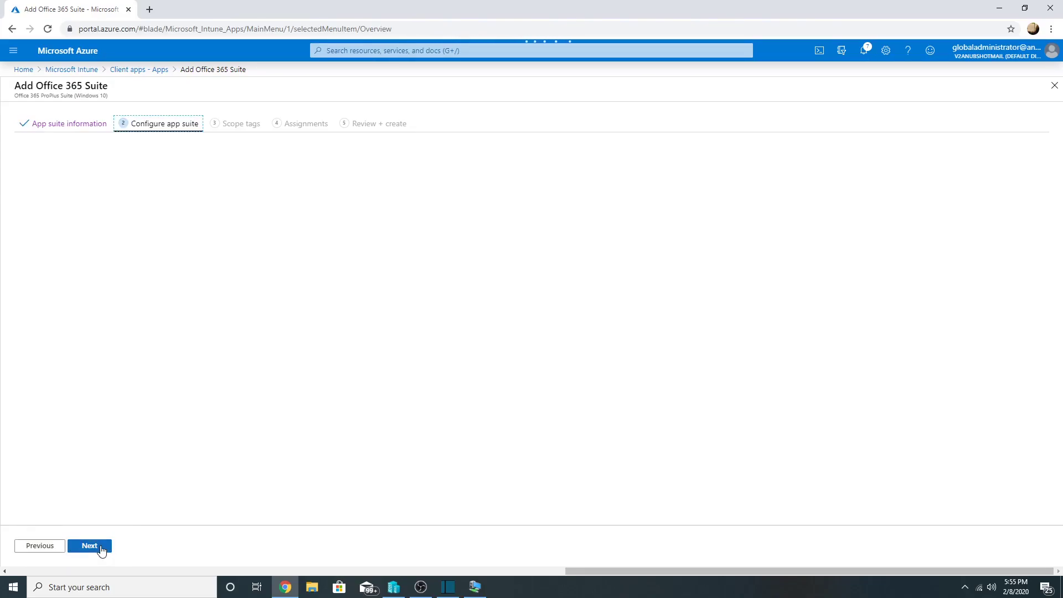
click(37, 545)
drag(157, 145, 190, 146)
text(One Drive)
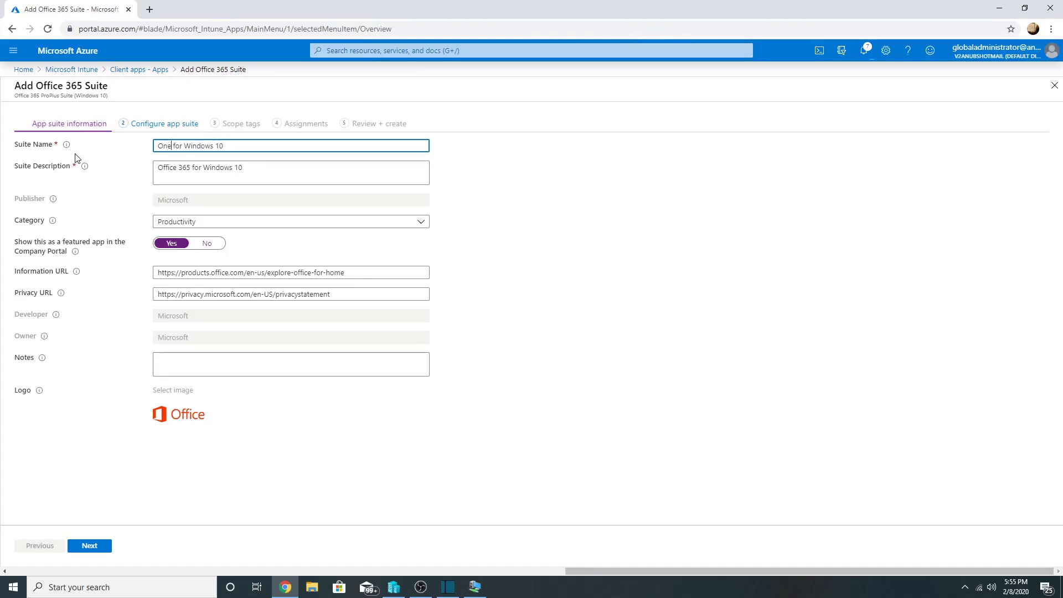
key(BackSpace)
key(BackSpace)
key(BackSpace)
text(ive)
Step: Set the suite description to "One Drive" and continue to the app suite configuration
key(Tab)
key(ctrl+a)
text(On)
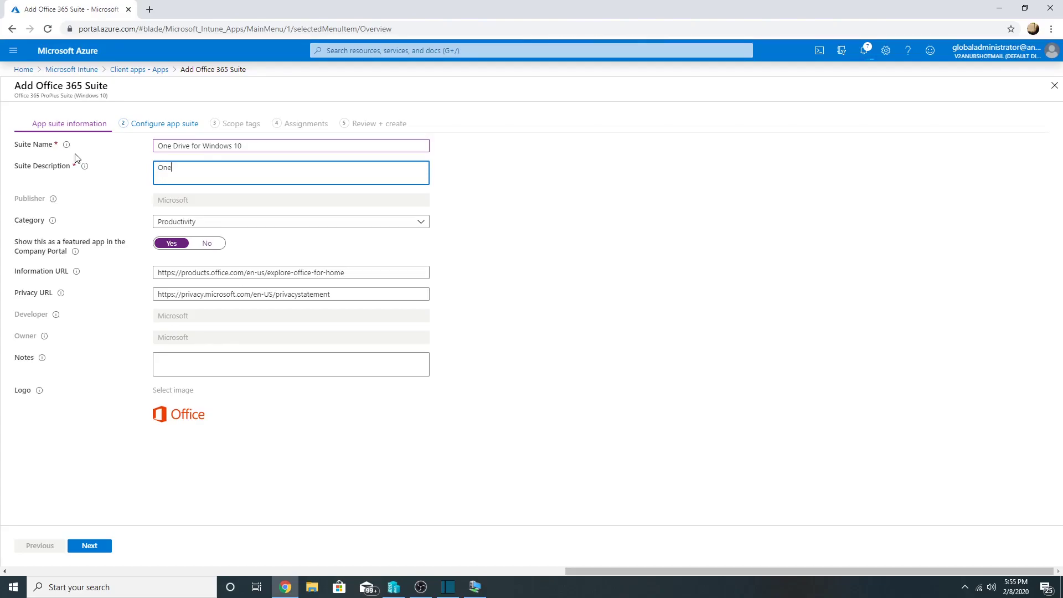
text(e Drive)
click(105, 546)
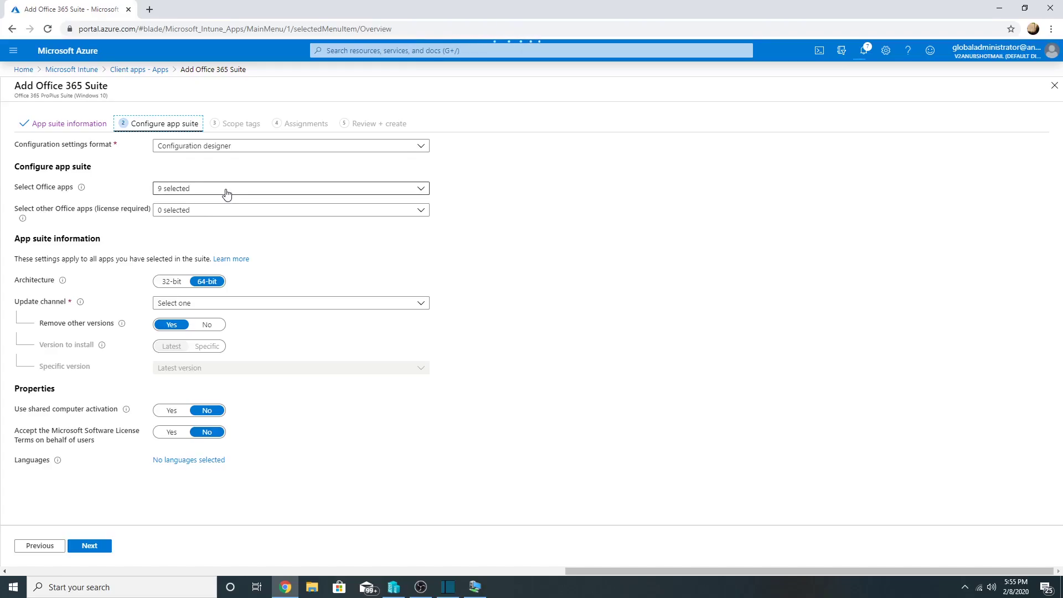
Step: Exclude every Office app from the suite except OneDrive Desktop
click(221, 189)
click(163, 205)
click(163, 222)
click(162, 292)
click(162, 310)
click(163, 328)
click(162, 345)
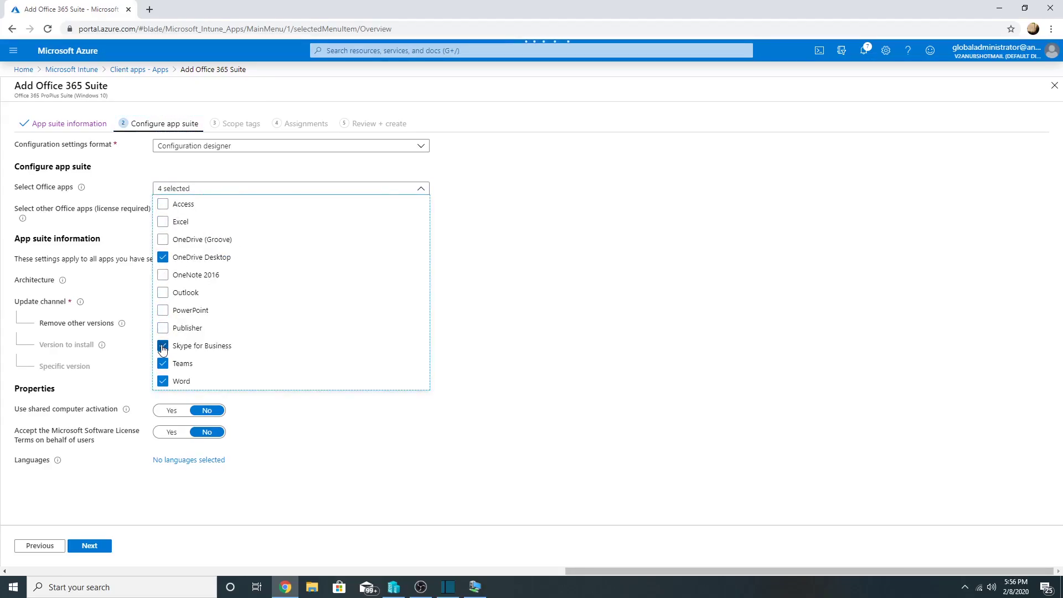
click(162, 363)
click(163, 381)
click(515, 232)
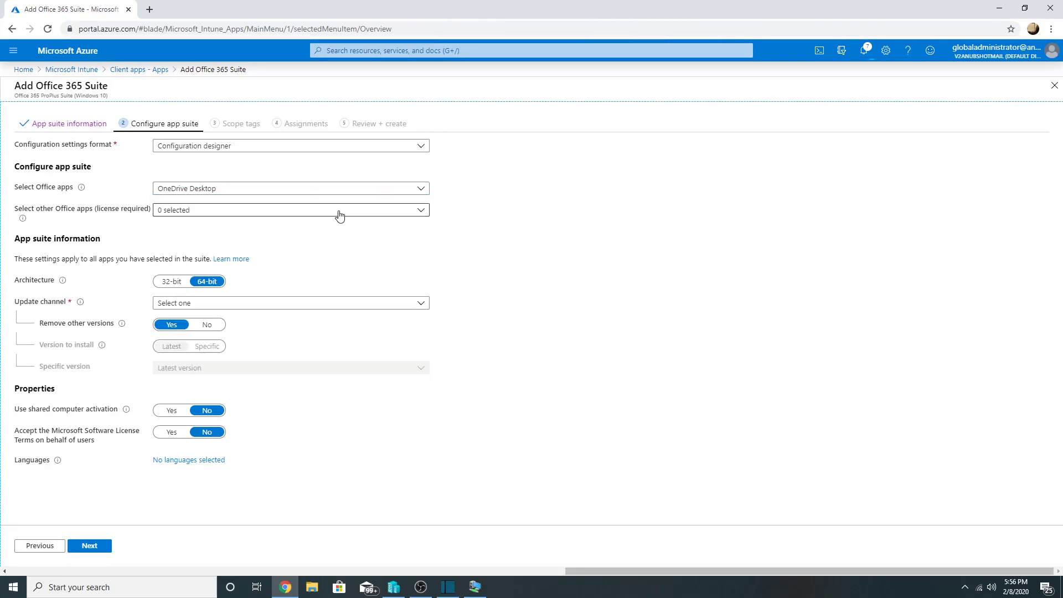
Step: Set the update channel to Semi-Annual, accept the license terms on behalf of users, and continue to the assignments without scope tags
click(213, 309)
click(217, 371)
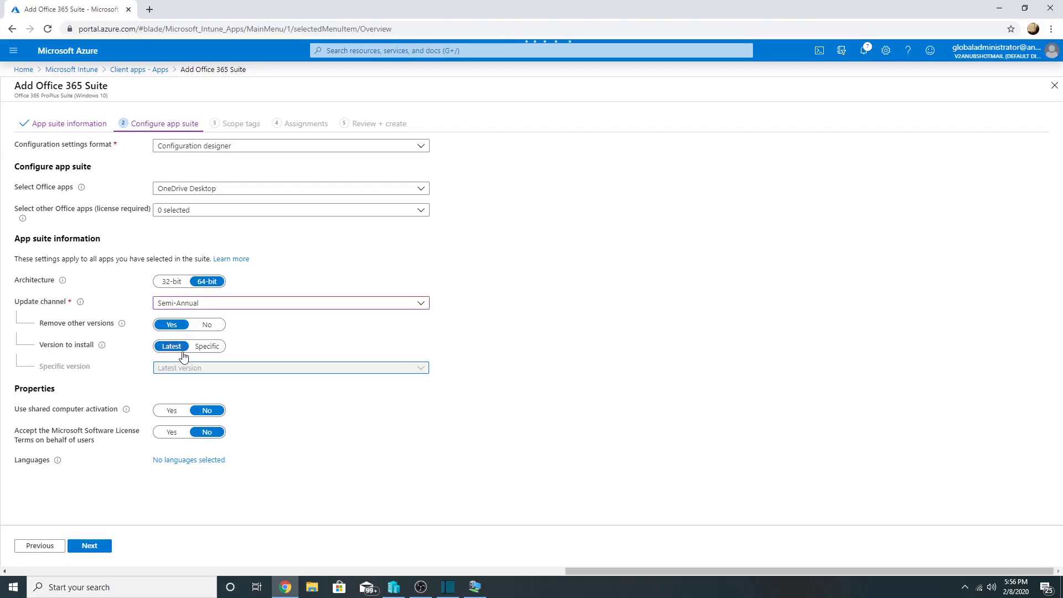
click(172, 433)
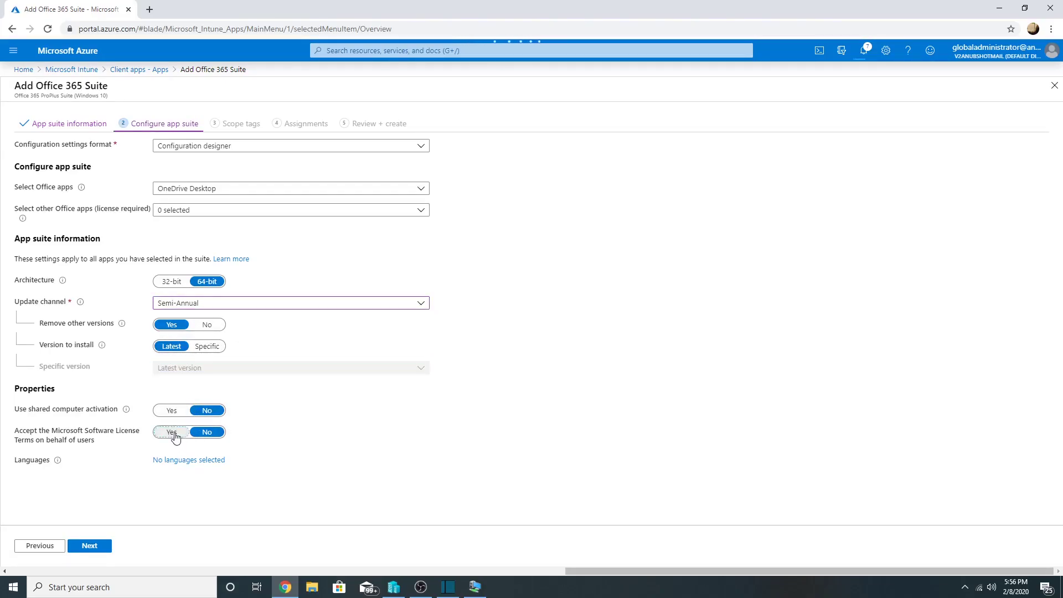
click(101, 551)
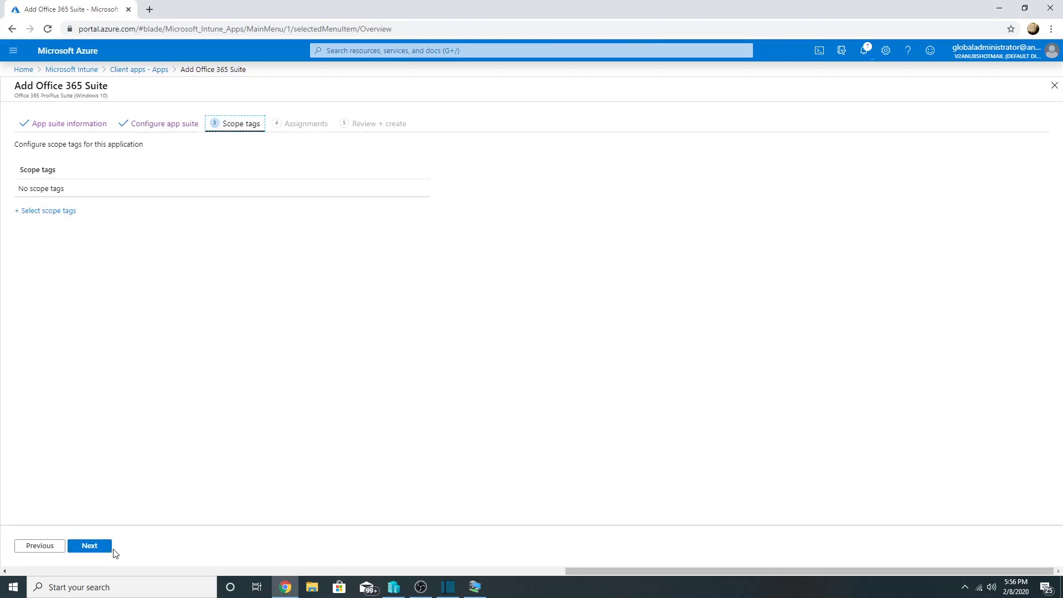
click(111, 546)
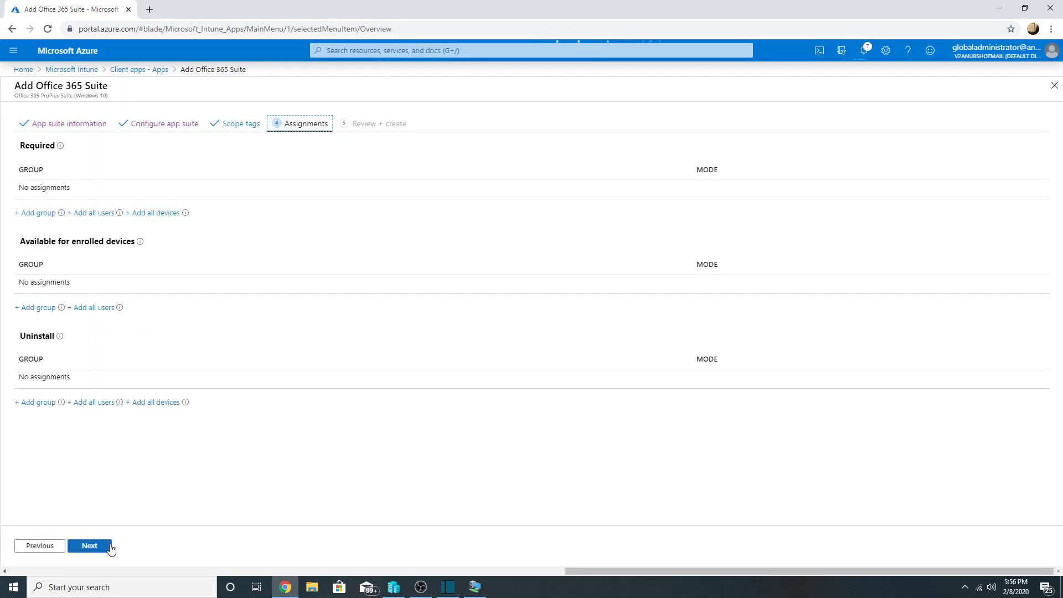
Step: Assign the app as required to the Windows 10 One Drive Installation Dynamic Group
click(32, 214)
text(wind)
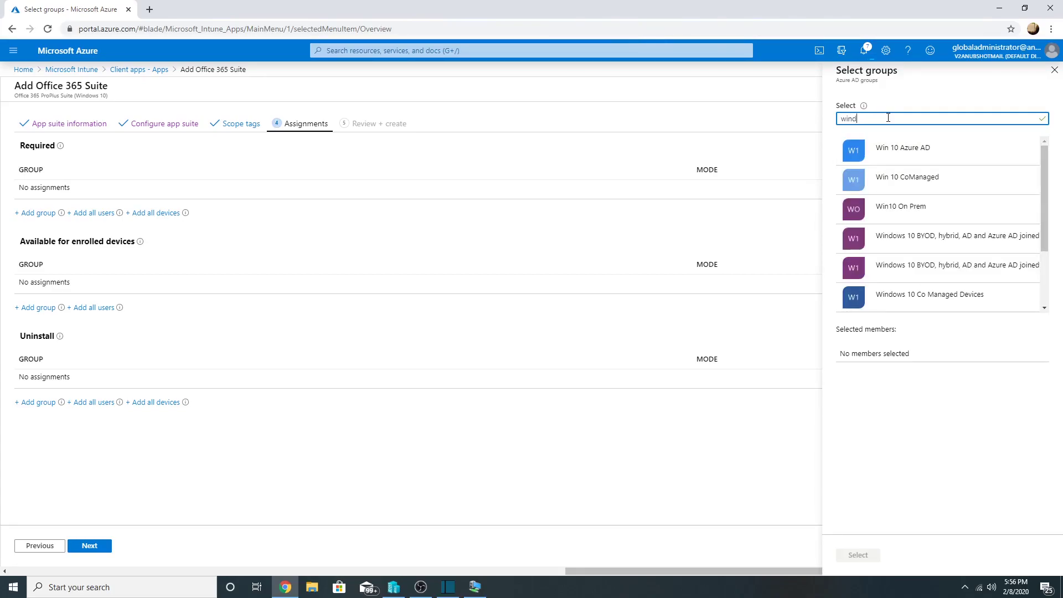
click(940, 244)
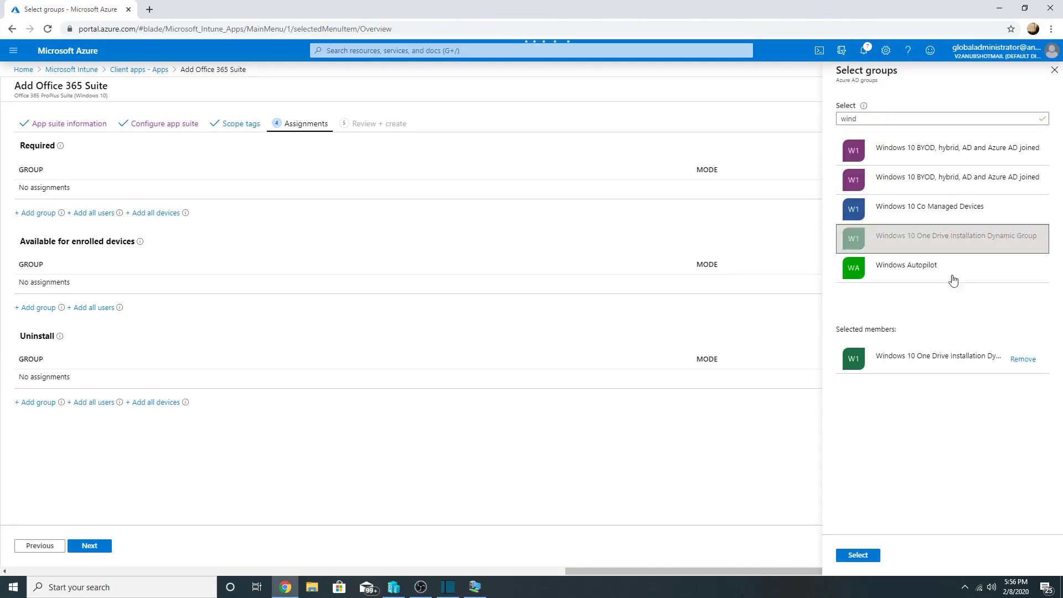
click(858, 555)
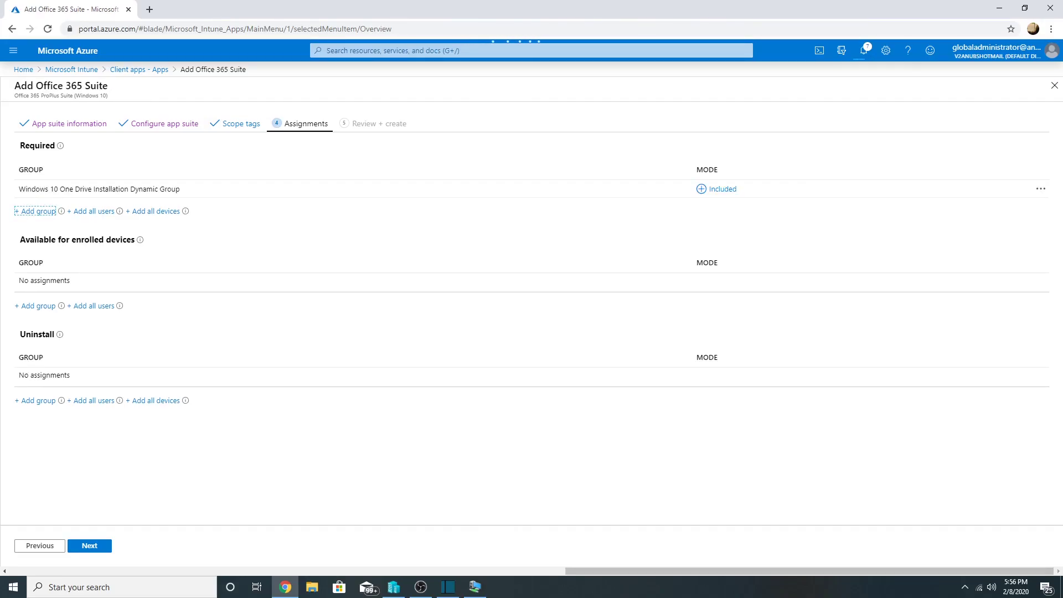
Step: Proceed to the summary and create the app
key(alt+Tab)
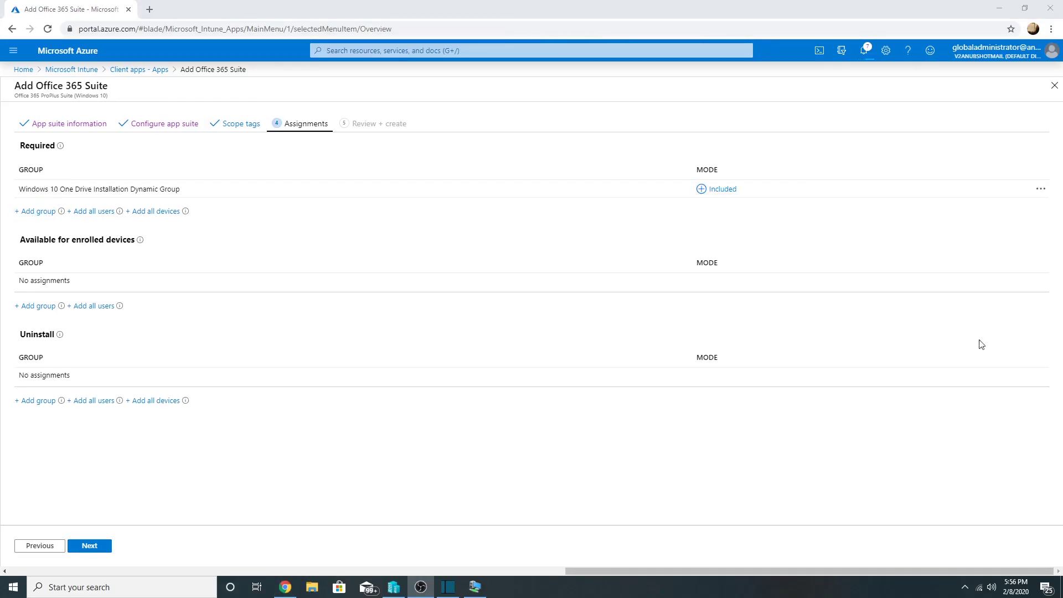
click(105, 546)
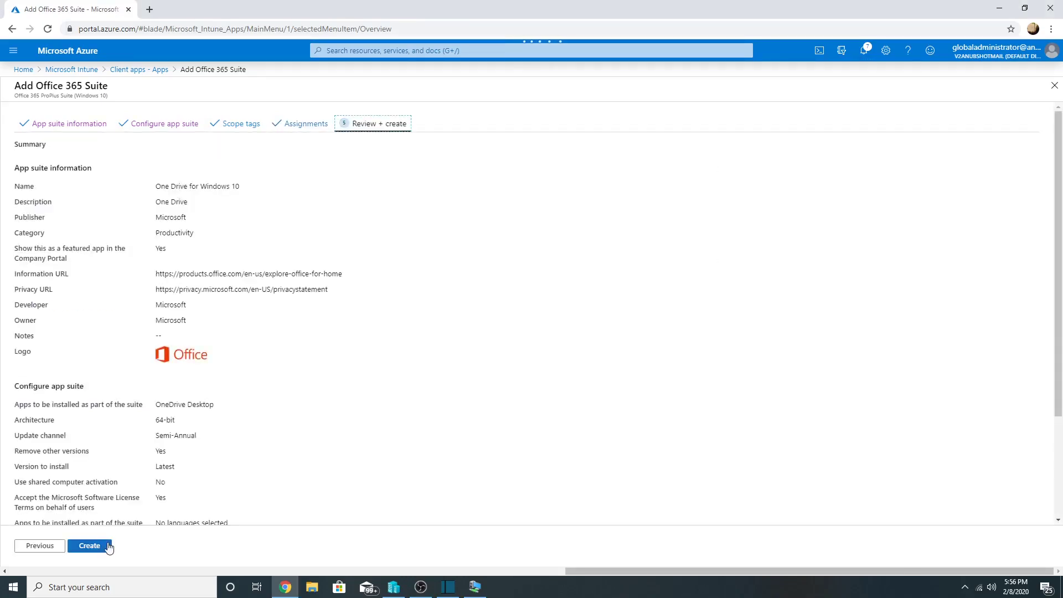
click(107, 547)
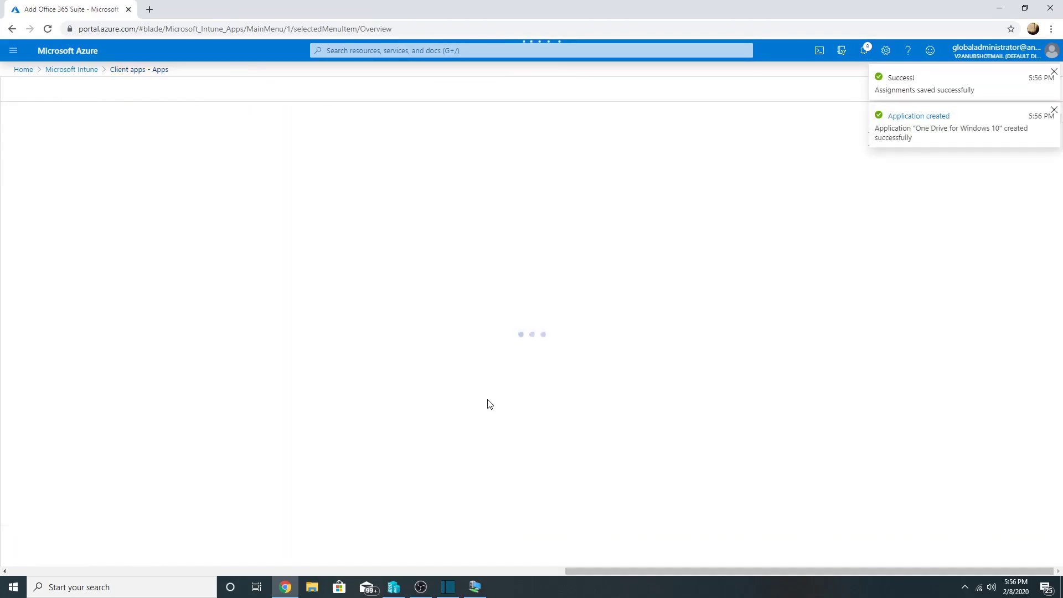
Step: Find the Windows 10 One Drive Installation Dynamic Group in Azure Active Directory and examine its dynamic membership rules
click(21, 71)
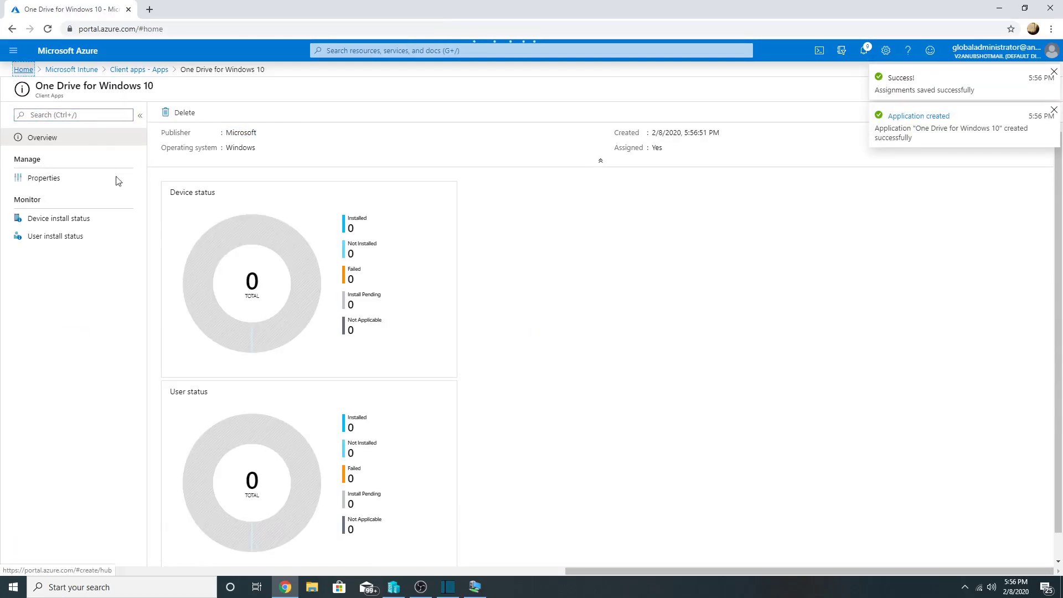
click(372, 136)
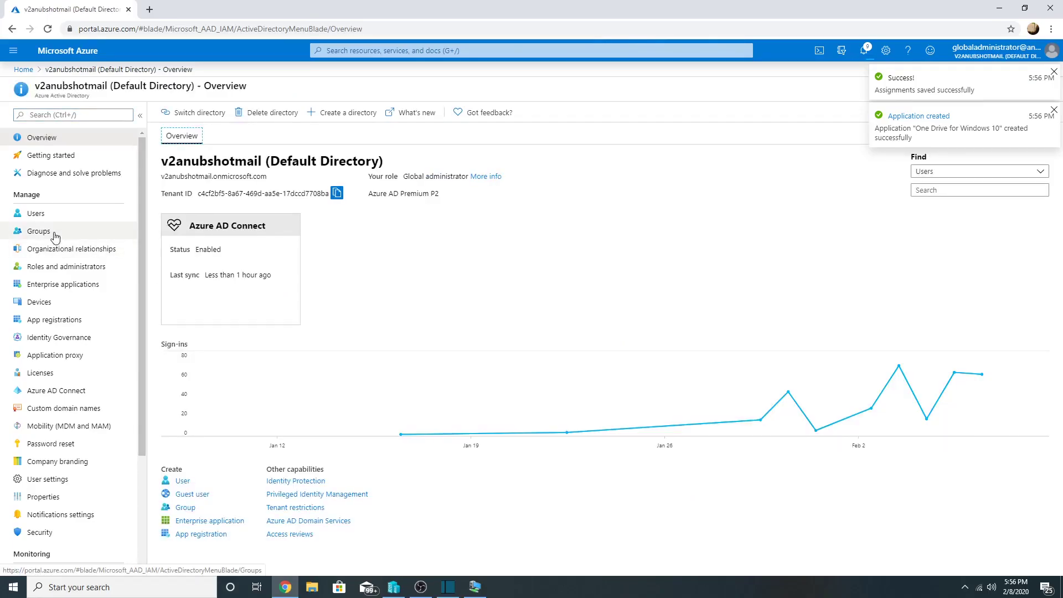
click(39, 231)
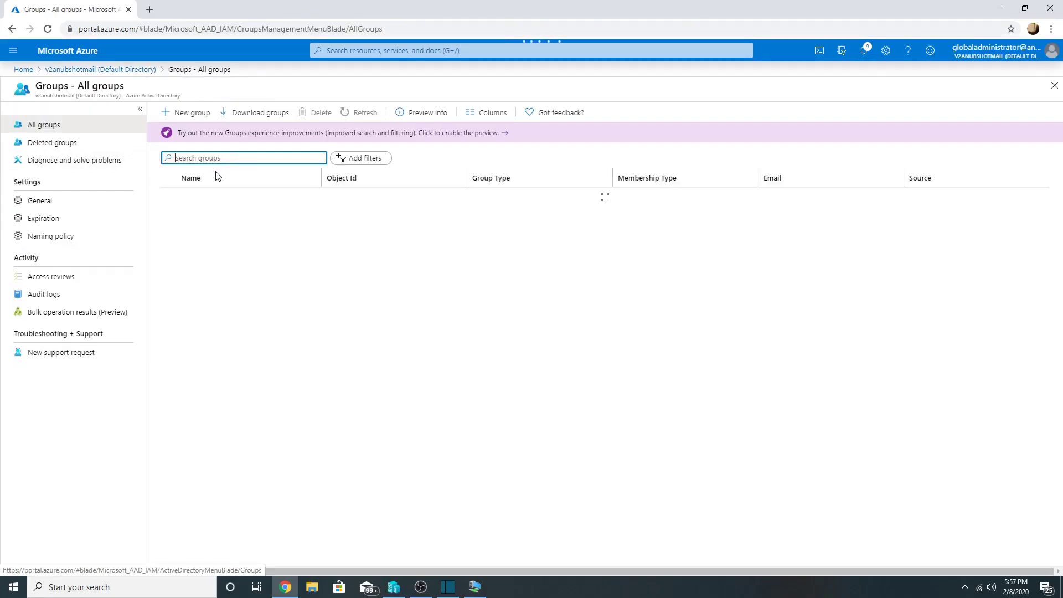
click(207, 160)
text(wind)
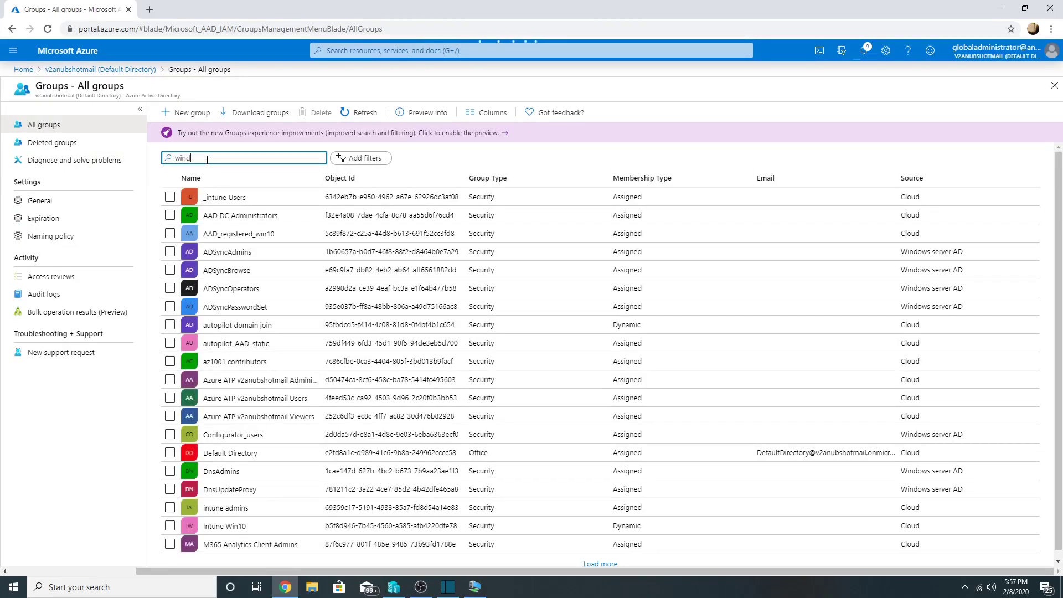
click(243, 253)
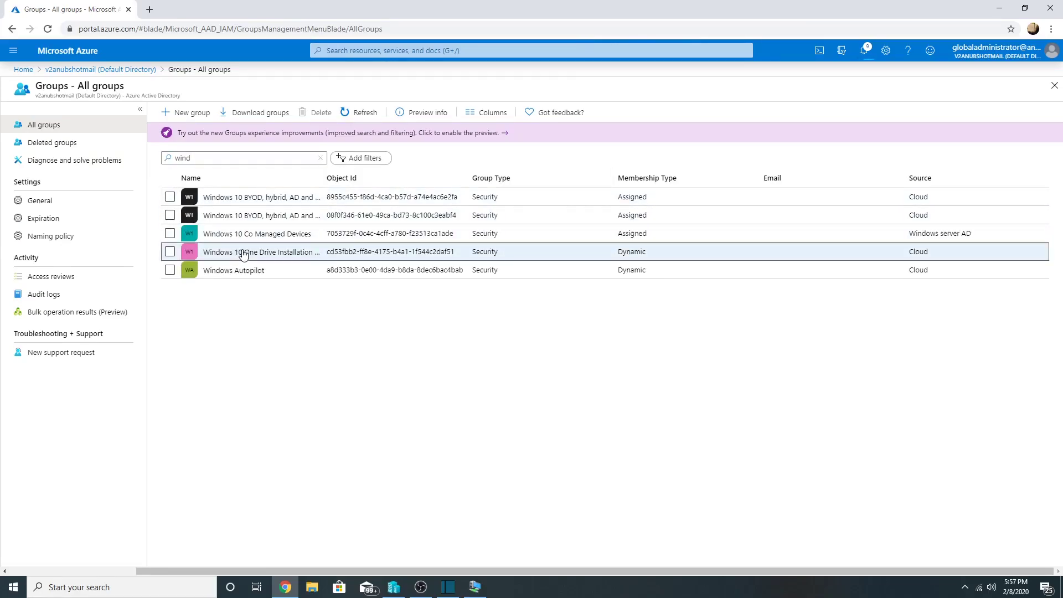
click(73, 311)
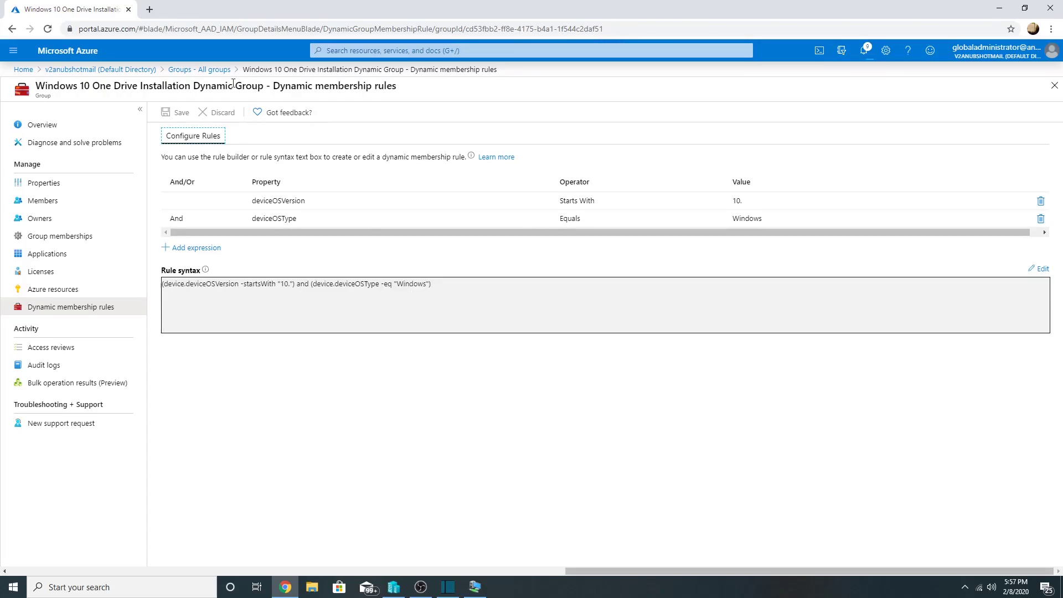
Step: Leave the Azure AD group and review the properties and assignments of the One Drive for Windows 10 app
click(199, 69)
click(111, 69)
click(23, 70)
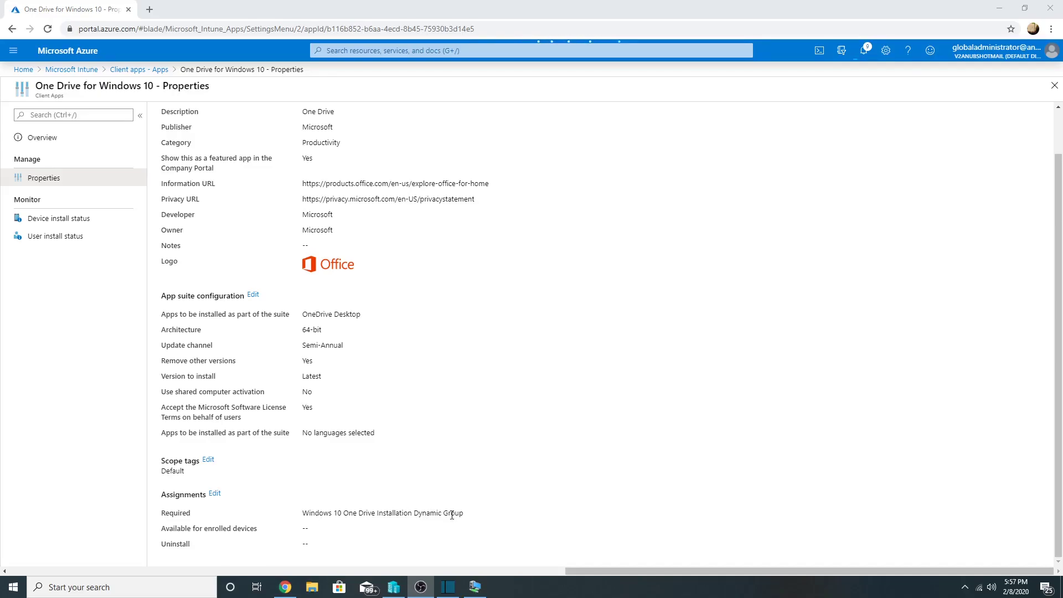
Step: Switch to Configuration Manager on the new_sccm server and set the co-management workload Office Click-to-Run apps to Pilot Intune
click(475, 588)
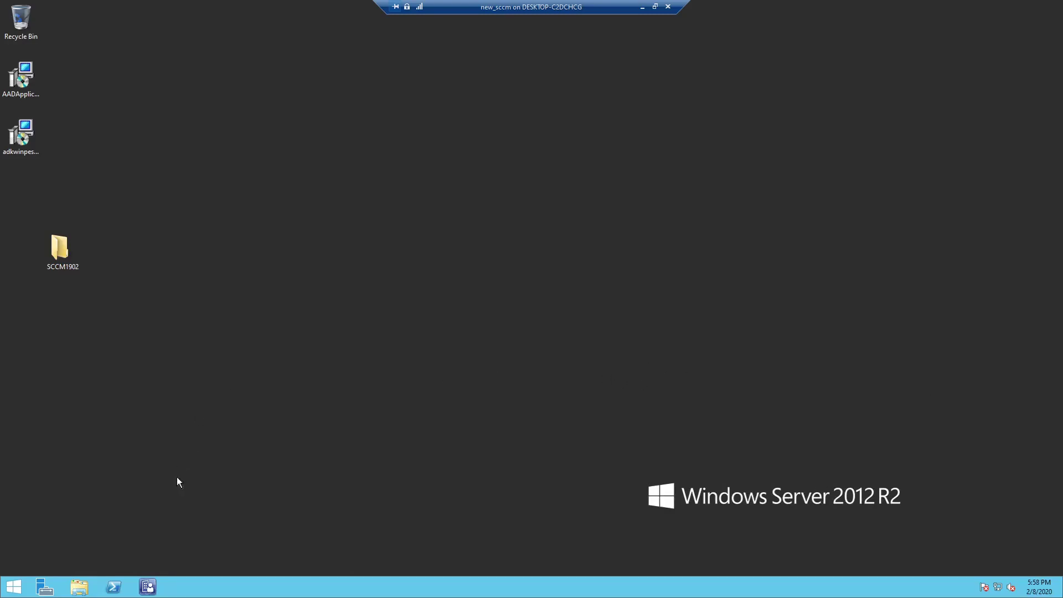
click(148, 586)
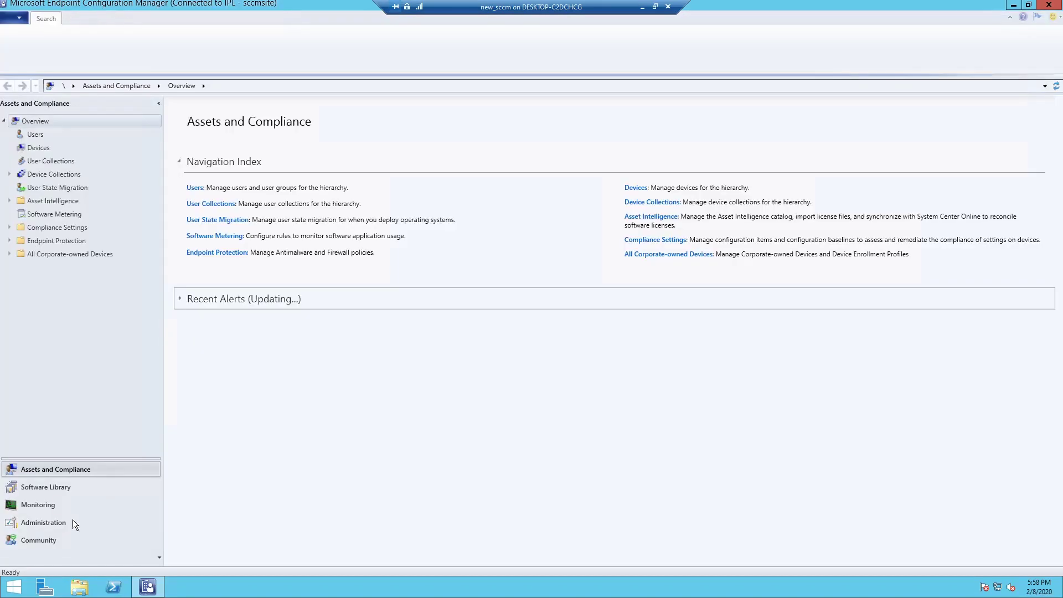
click(73, 521)
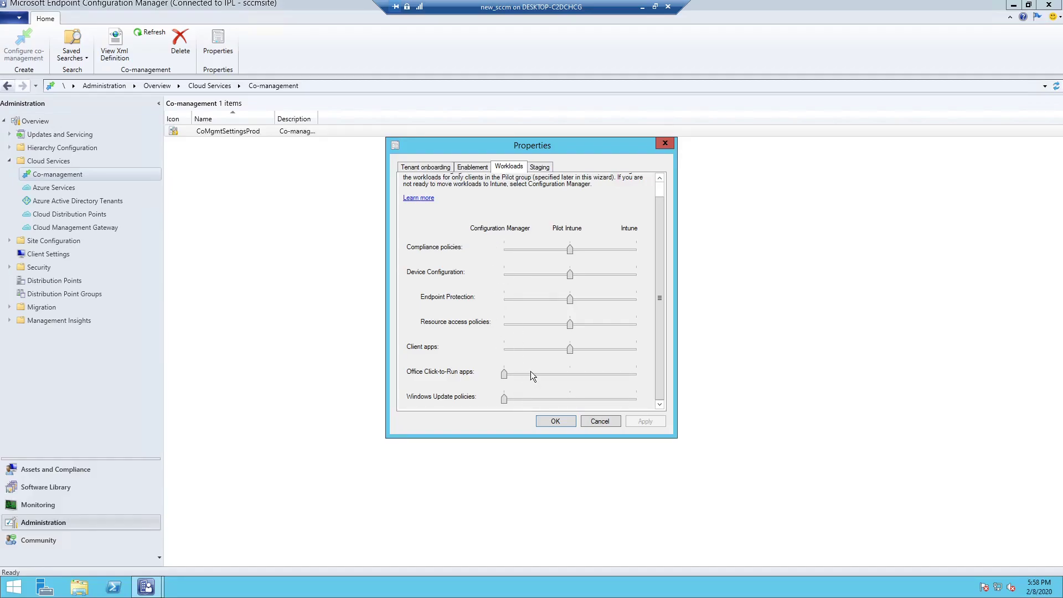
click(567, 374)
Step: Select the Pilot Intune collection from the Intune coll folder for staging Office Click-to-Run apps and apply the co-management settings
click(552, 167)
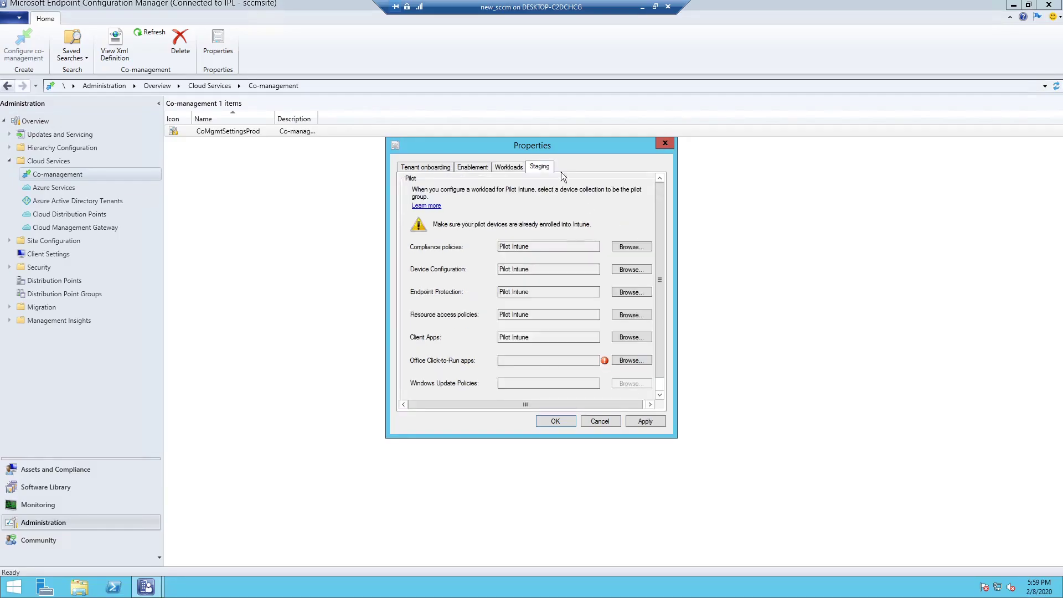
click(640, 362)
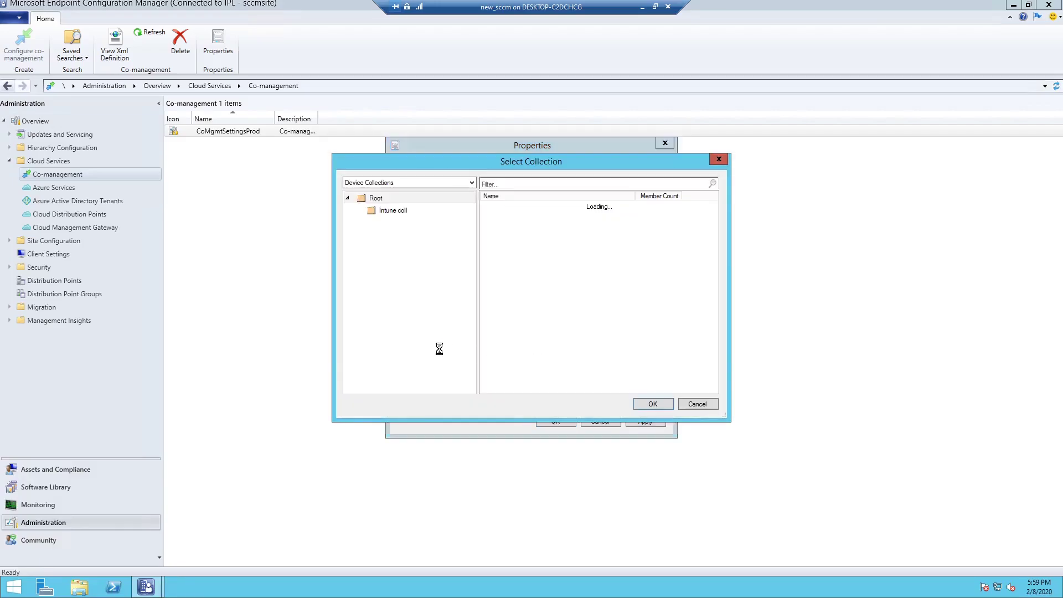
click(409, 211)
click(515, 206)
click(652, 405)
click(657, 424)
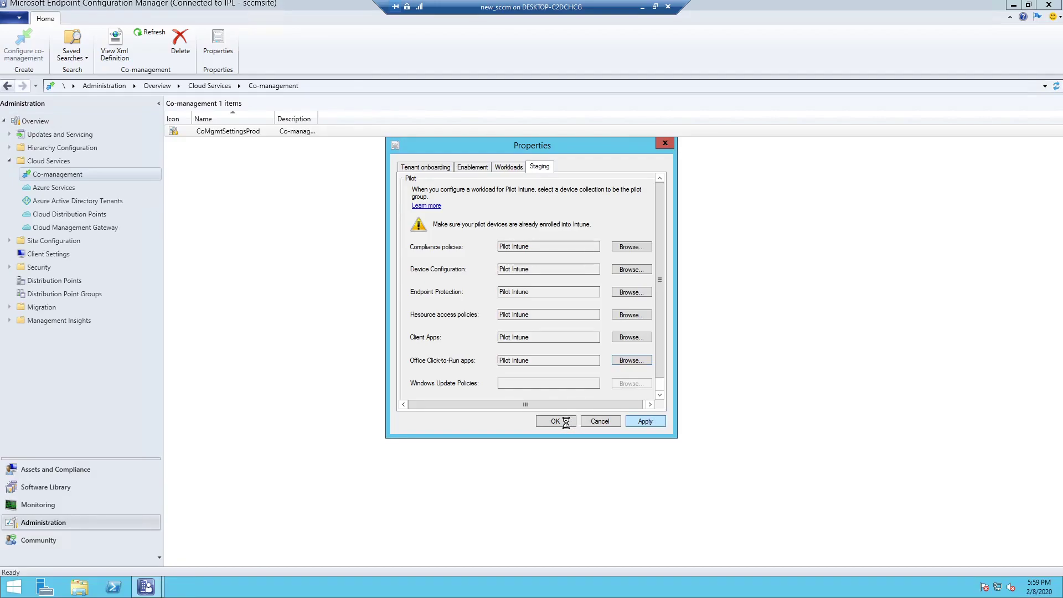
Step: Leave the new_sccm session for the Azure portal and open the WIN10DOM device from the Intune device list
click(642, 7)
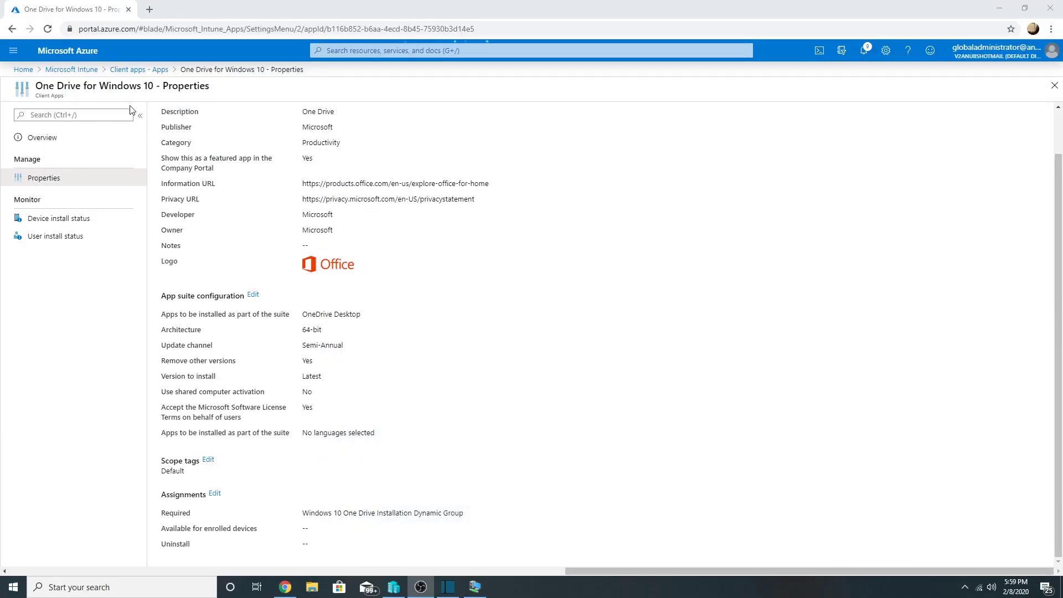
click(78, 70)
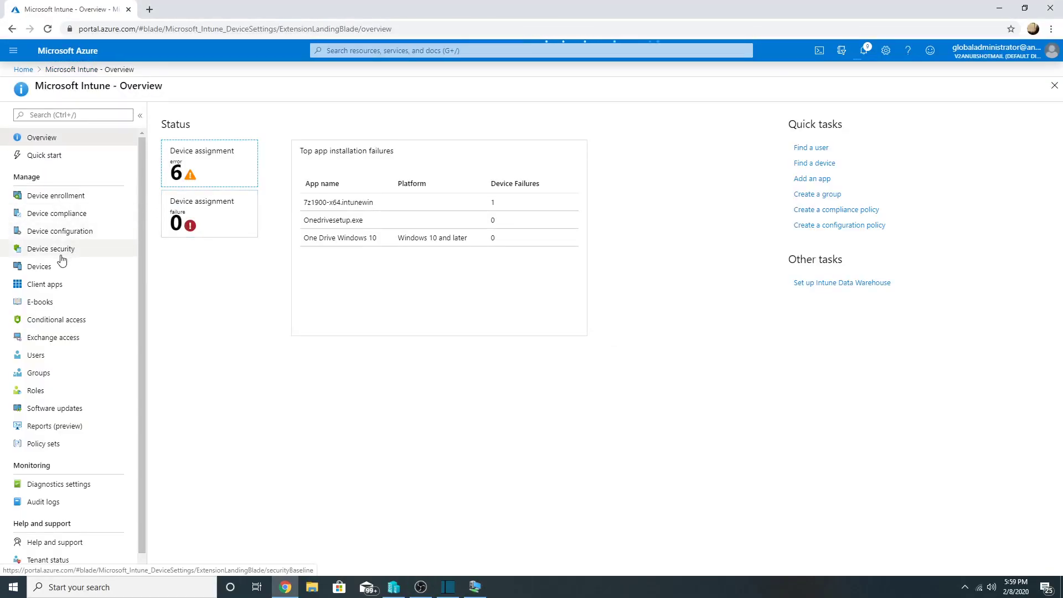
click(64, 266)
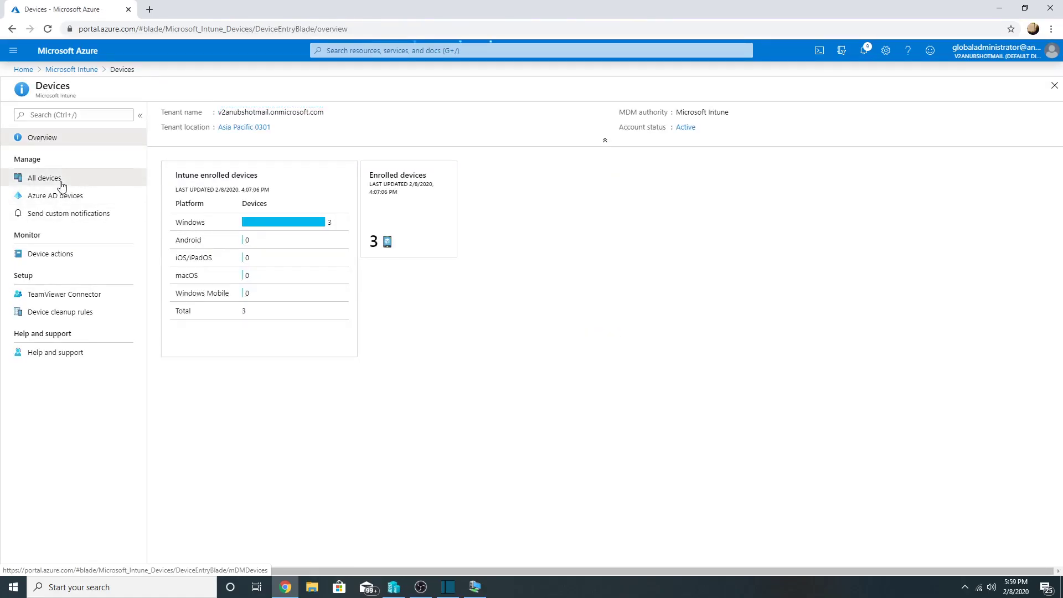
click(62, 185)
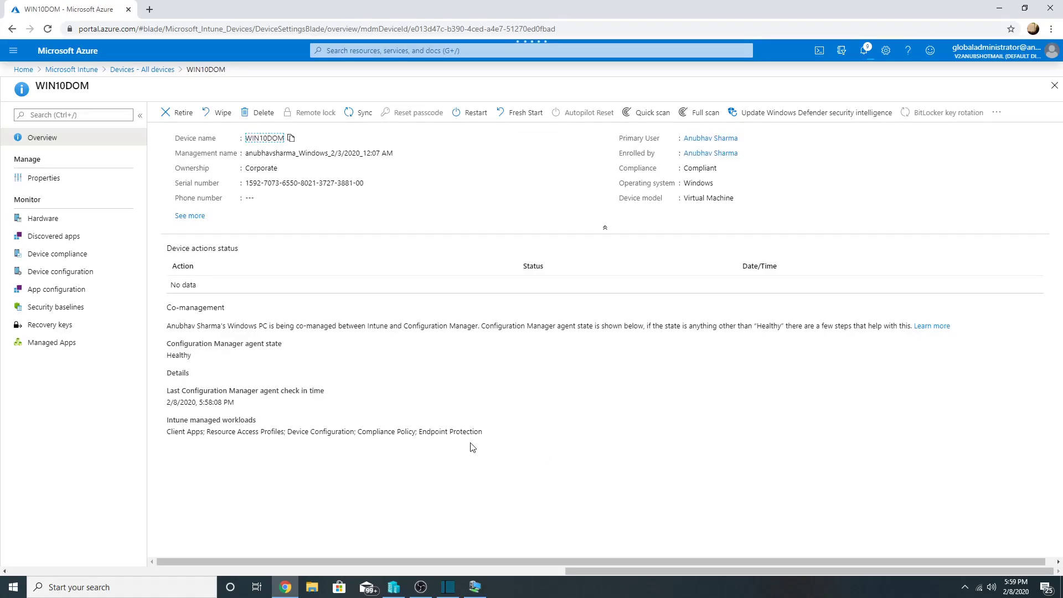
Step: Check the Intune managed workloads of WIN10DOM for Office Click-to-Run and sync the device
drag(490, 436, 169, 432)
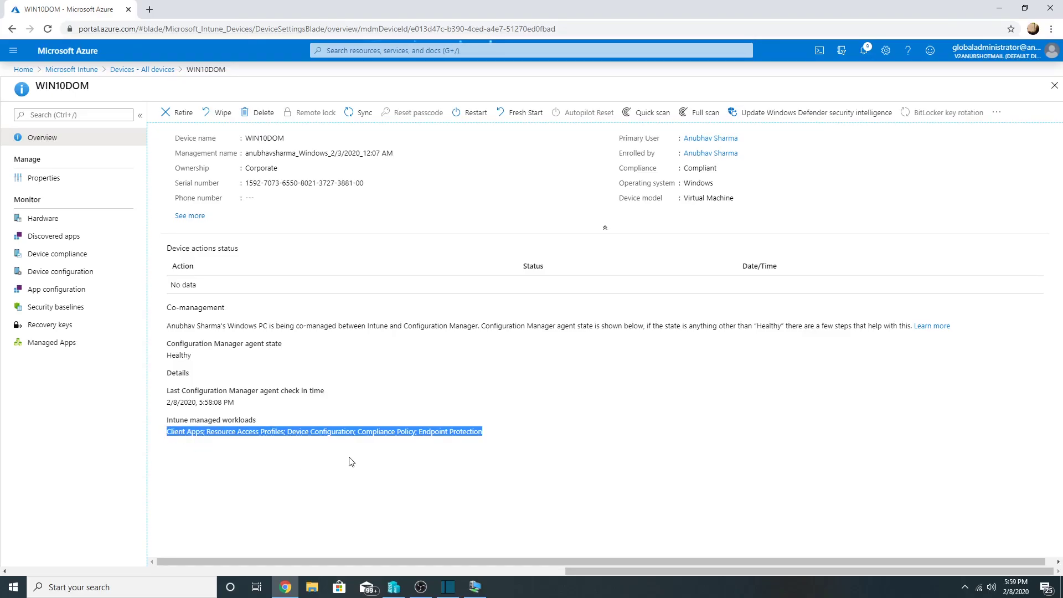
click(521, 435)
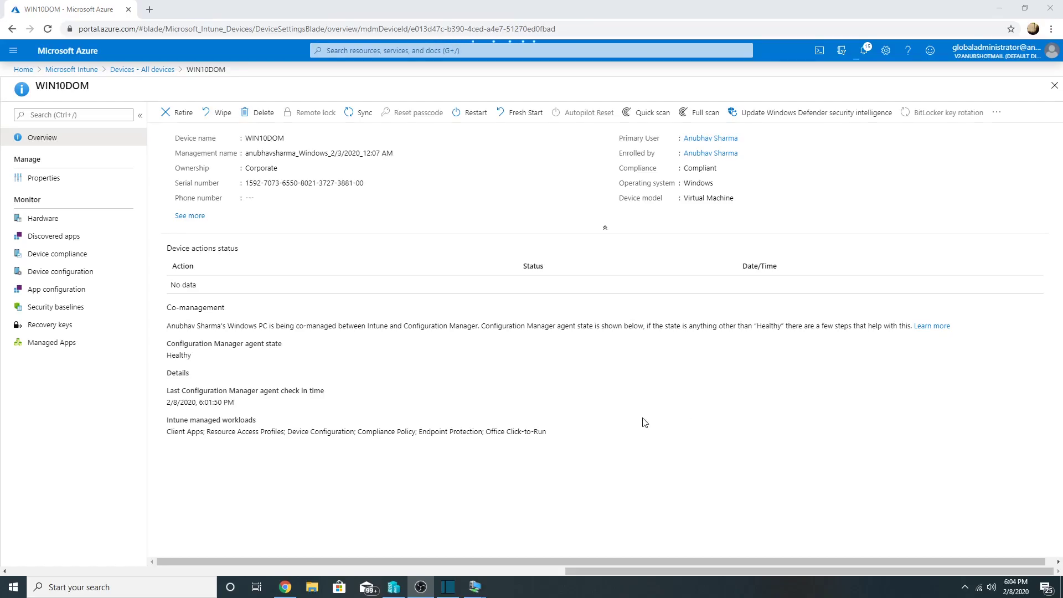
drag(488, 431, 551, 437)
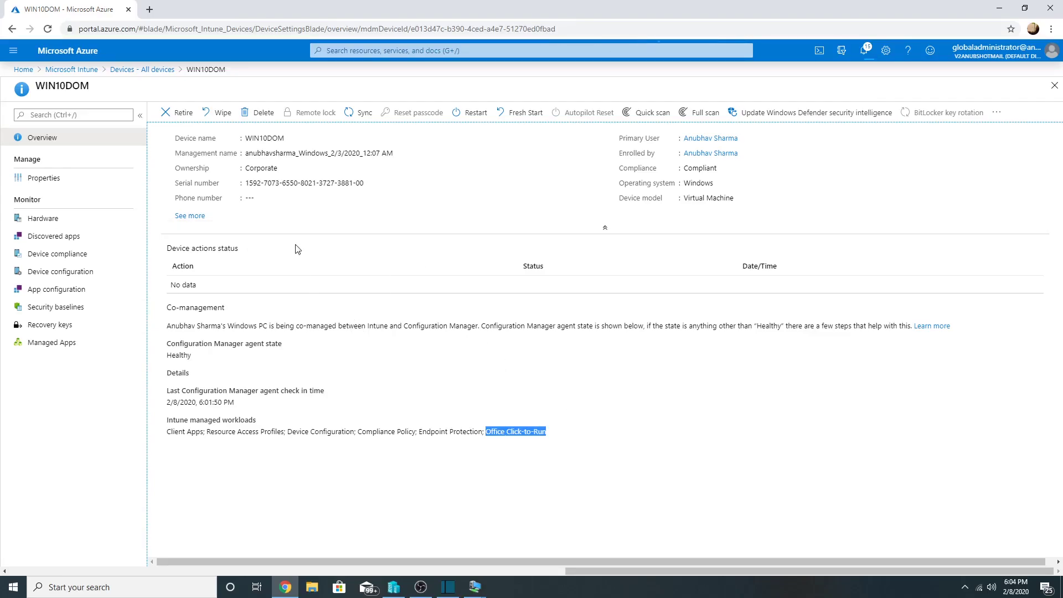
click(359, 112)
click(183, 182)
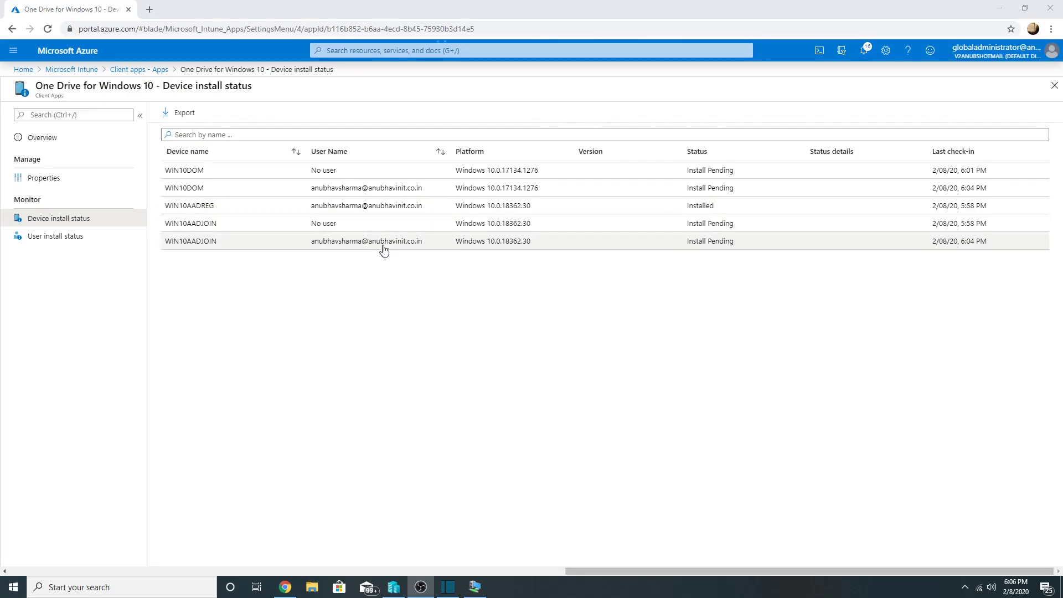
Step: Switch to the win10AADRegistered virtual machine and look through its list of installed apps for OneDrive
click(484, 586)
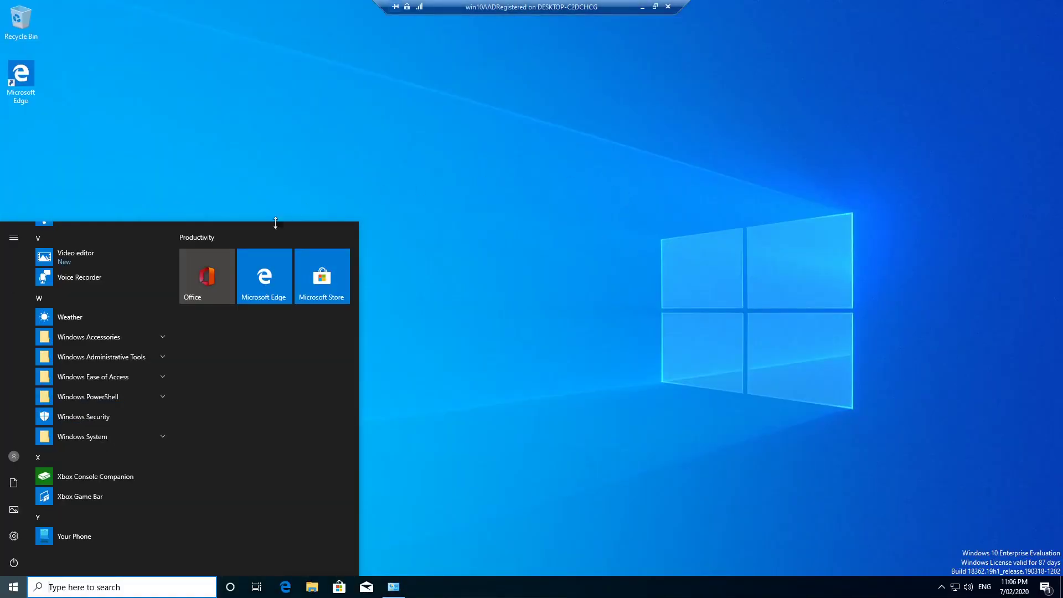
click(531, 195)
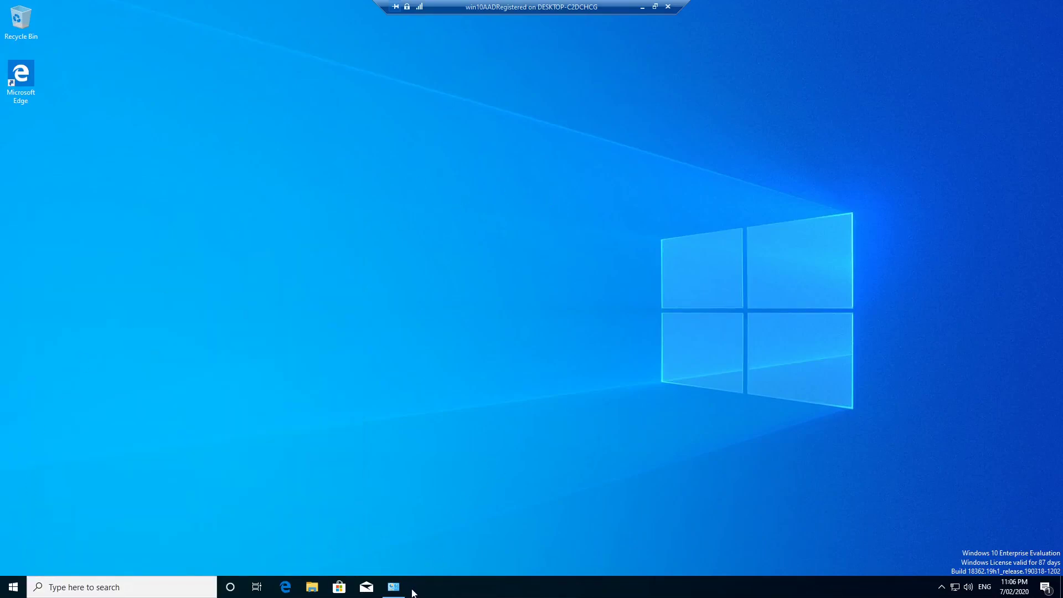
click(14, 591)
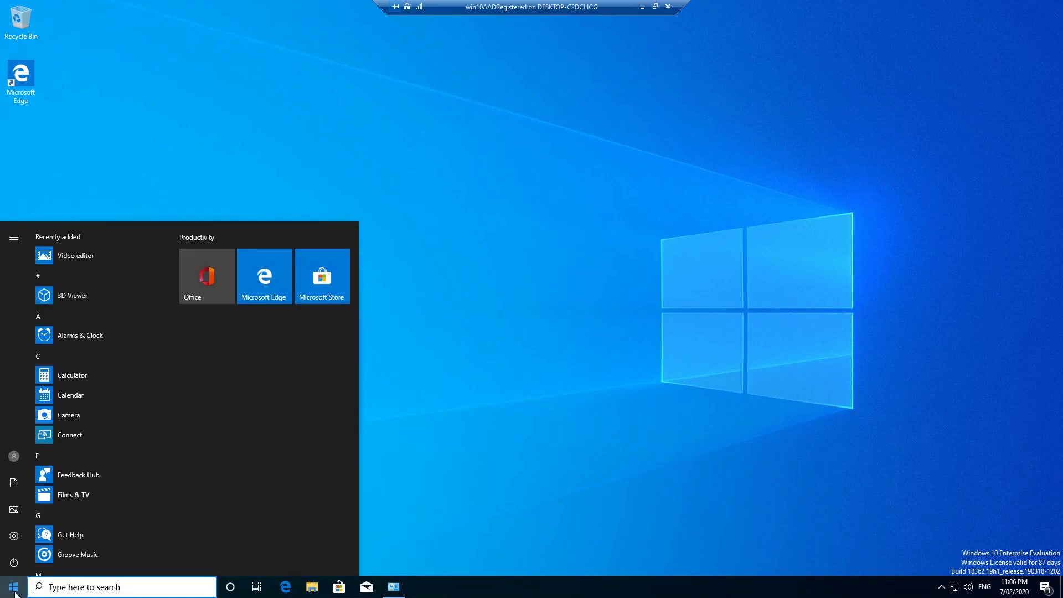
scroll(128, 434, down, 5)
scroll(128, 448, down, 6)
scroll(133, 466, down, 2)
Step: Inspect Microsoft Office 365 ProPlus in Programs and Features, recheck the app list, and leave the win10AADRegistered machine
click(403, 587)
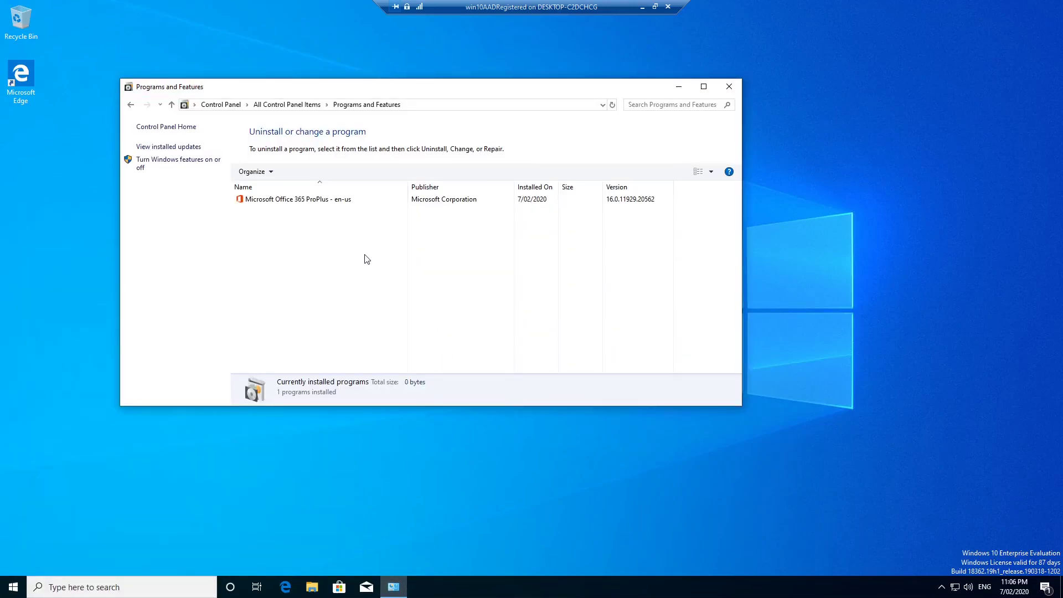
click(348, 203)
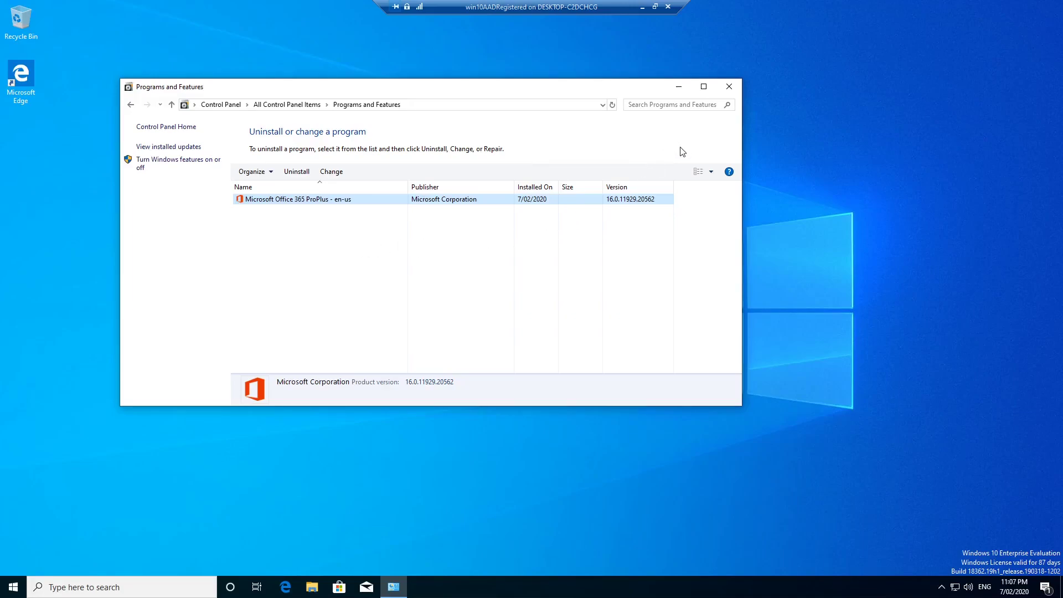
click(25, 590)
scroll(131, 360, down, 15)
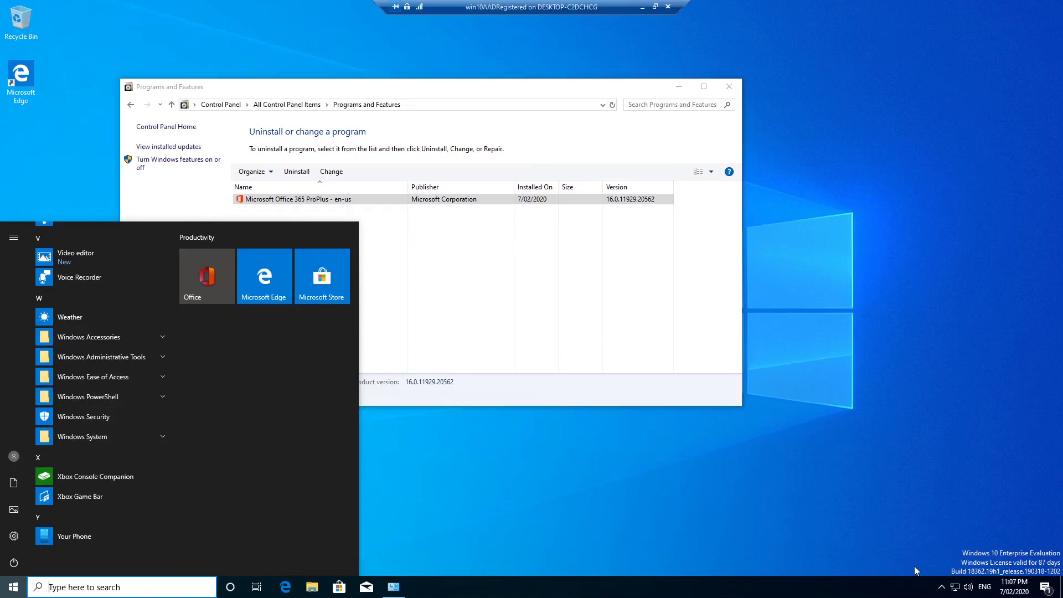
click(778, 514)
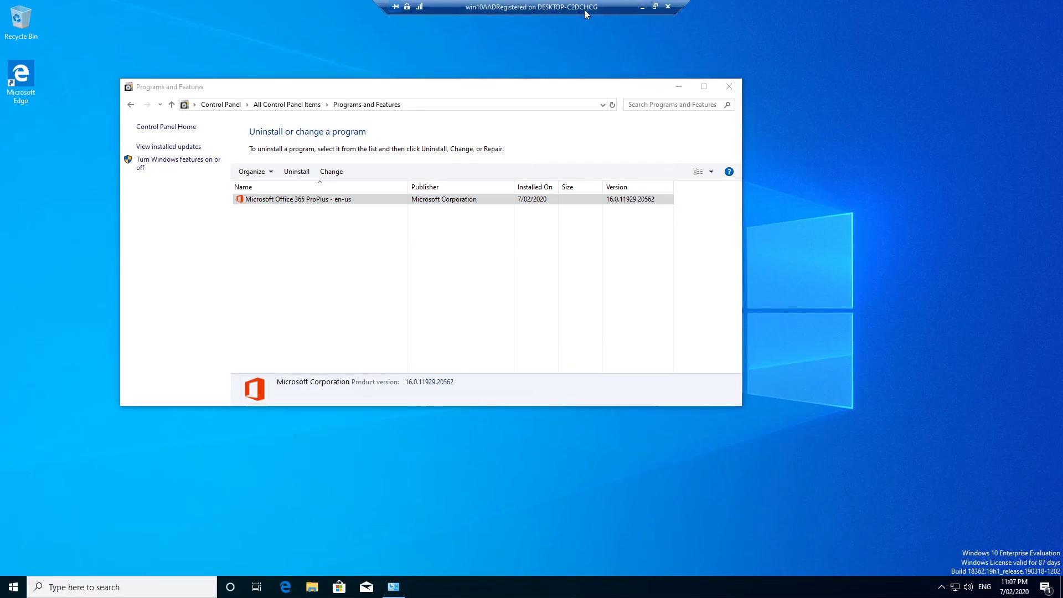
click(642, 7)
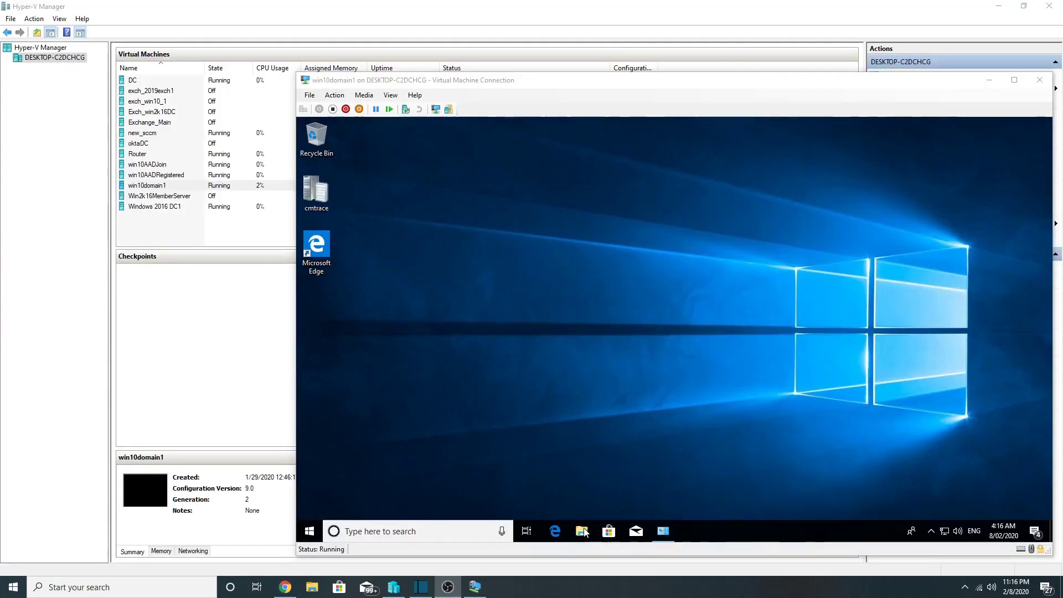
Step: On the win10domain1 virtual machine, inspect the Microsoft Office 365 ProPlus - en-us entry in Programs and Features
drag(625, 84, 480, 69)
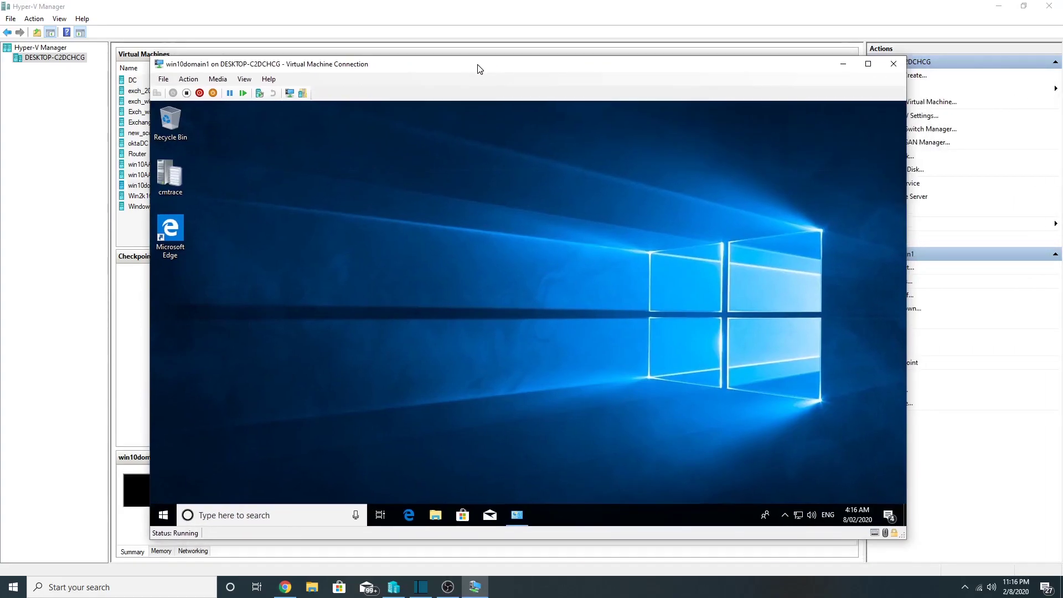
click(521, 516)
click(453, 303)
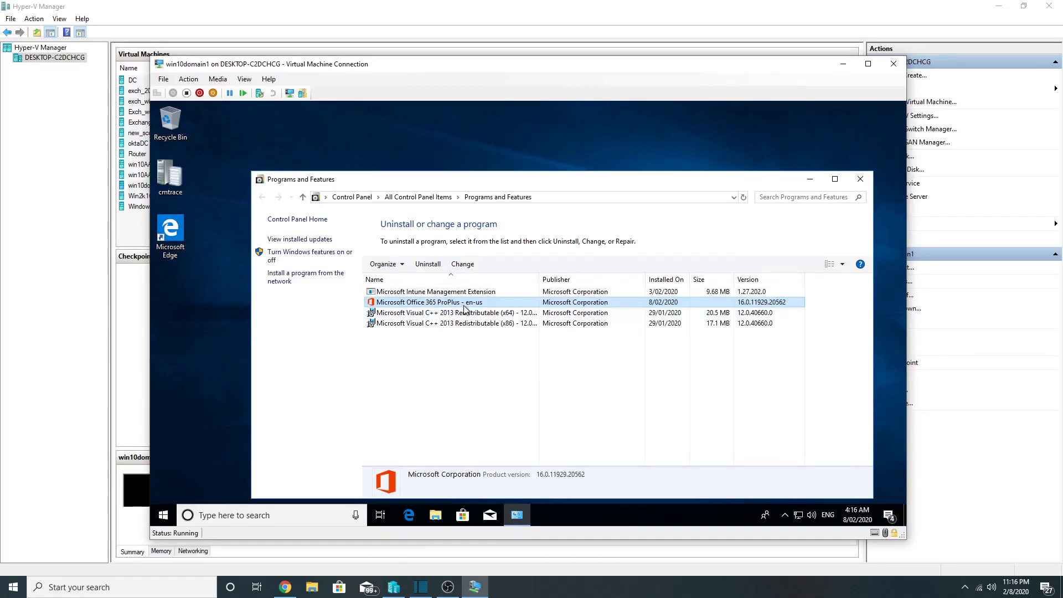
Step: Search win10domain1 for "one drive", open the OneDrive result, and close the browser window
click(164, 515)
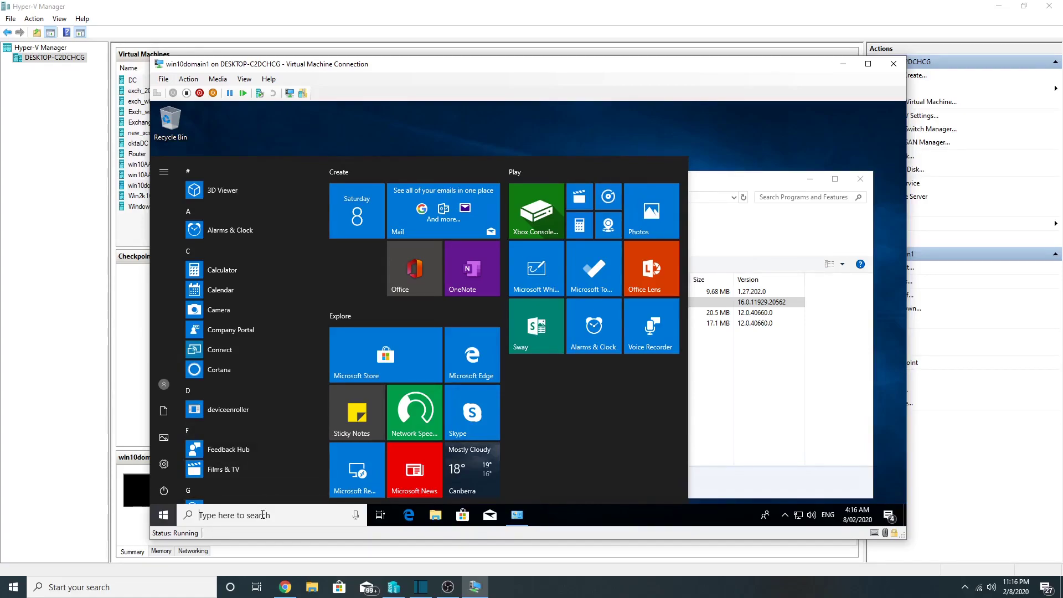
text(one drive)
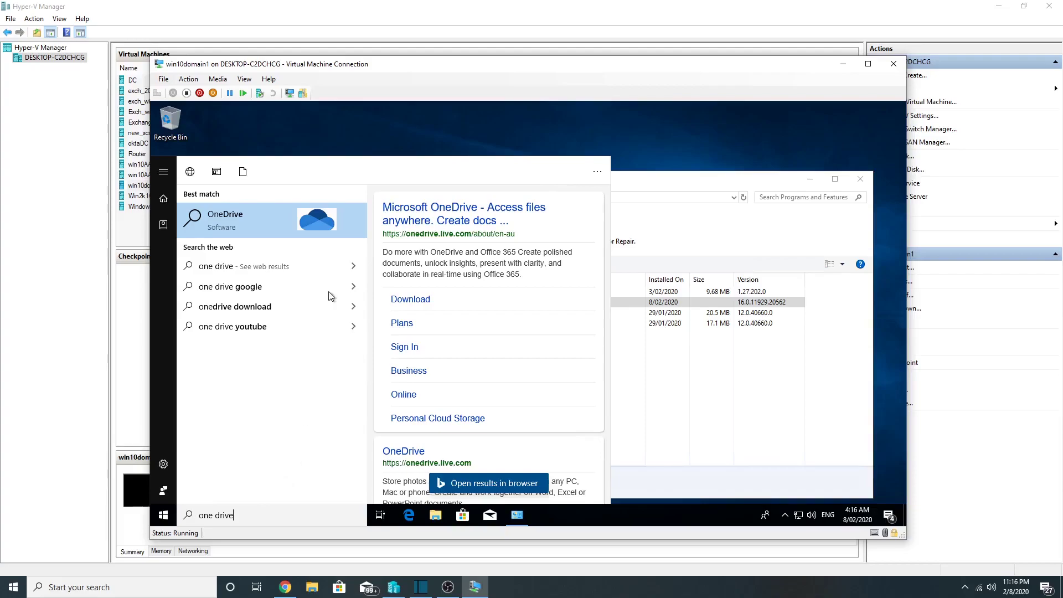
click(326, 222)
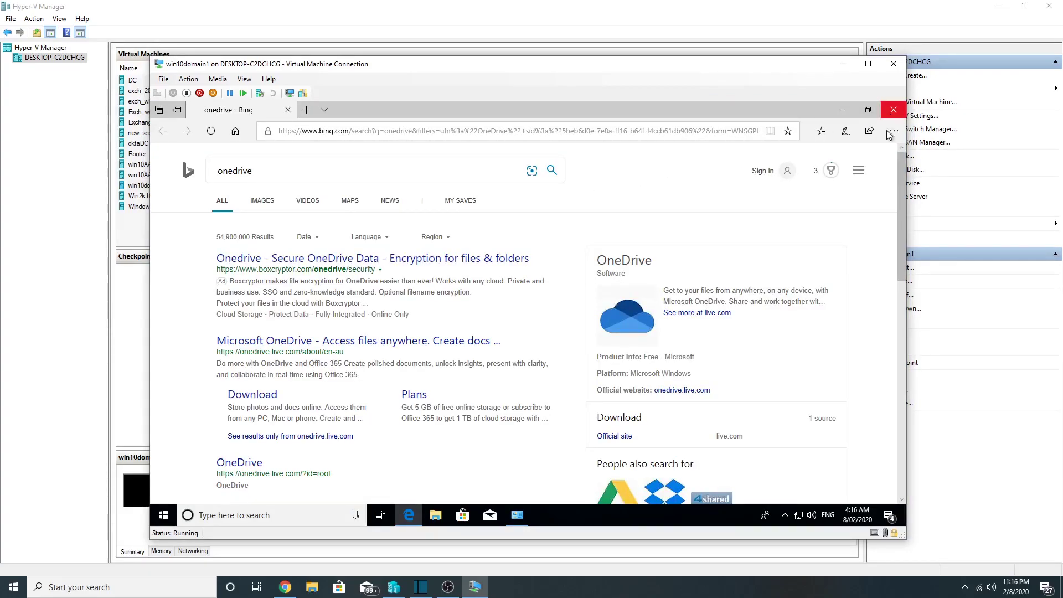
click(893, 110)
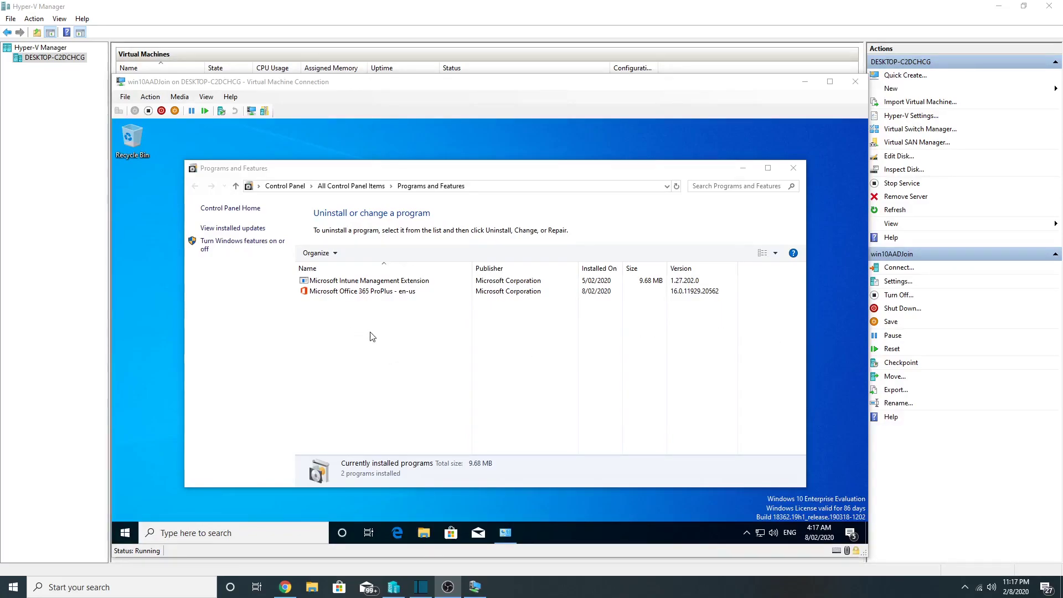
Step: On win10AADJoin, inspect Microsoft Office 365 ProPlus in Programs and Features and look for OneDrive among the apps and notification icons
click(401, 293)
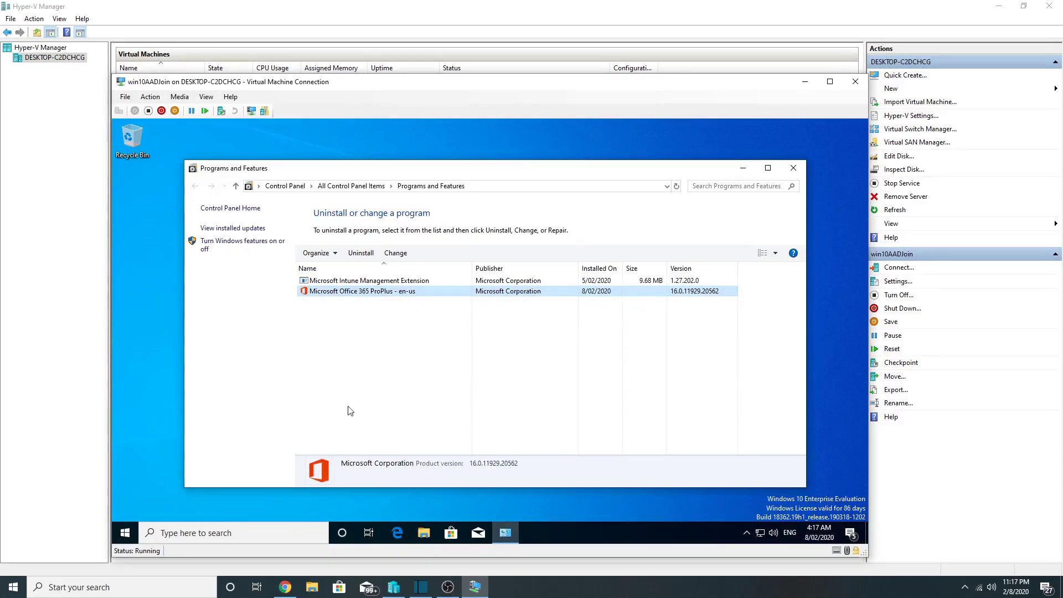
click(124, 532)
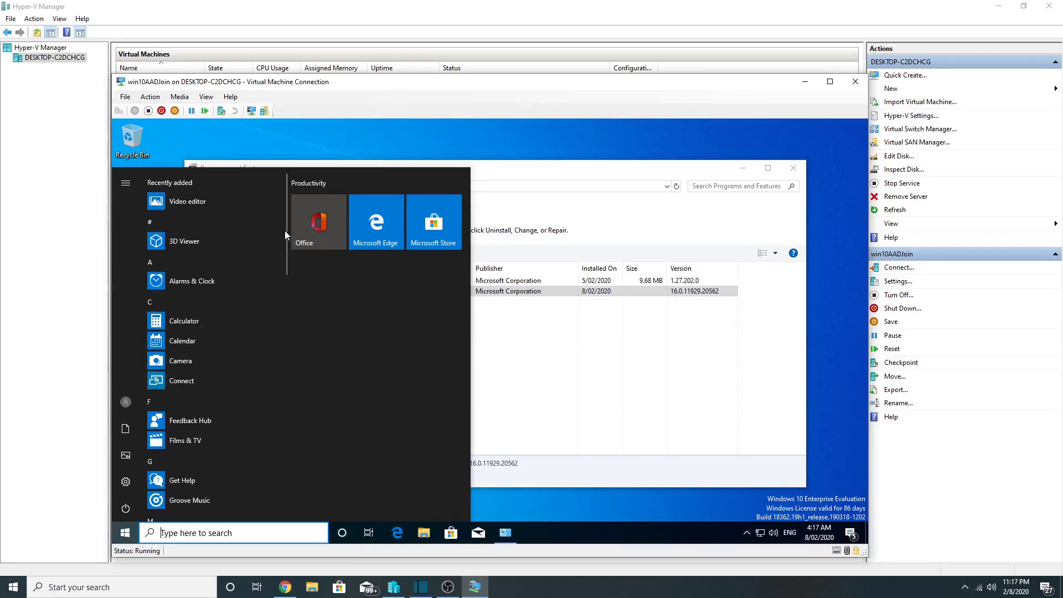
scroll(285, 228, down, 5)
scroll(275, 305, down, 3)
click(274, 322)
drag(288, 311, 280, 498)
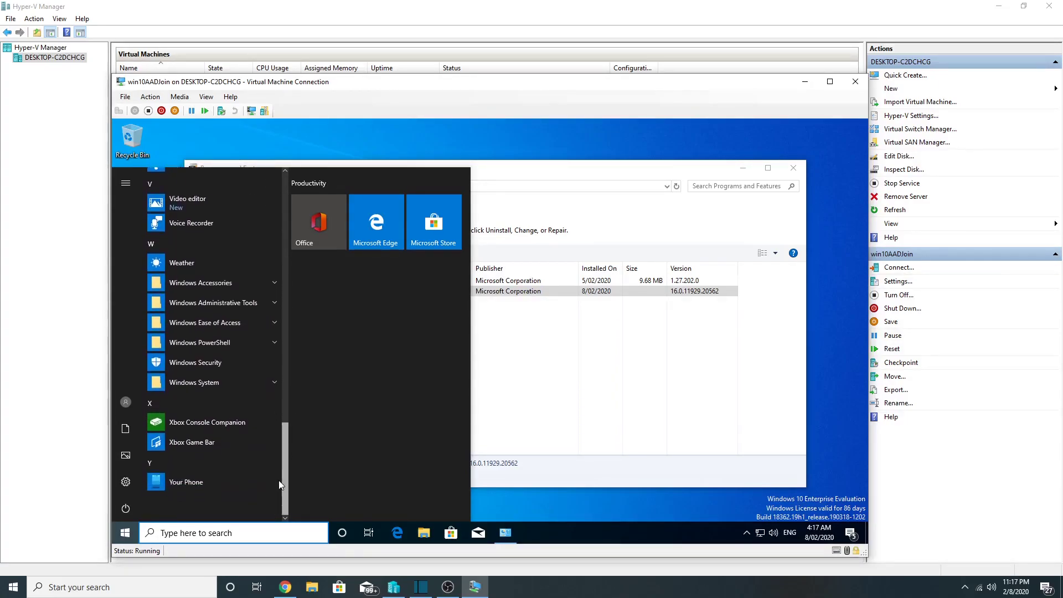
click(746, 533)
click(533, 375)
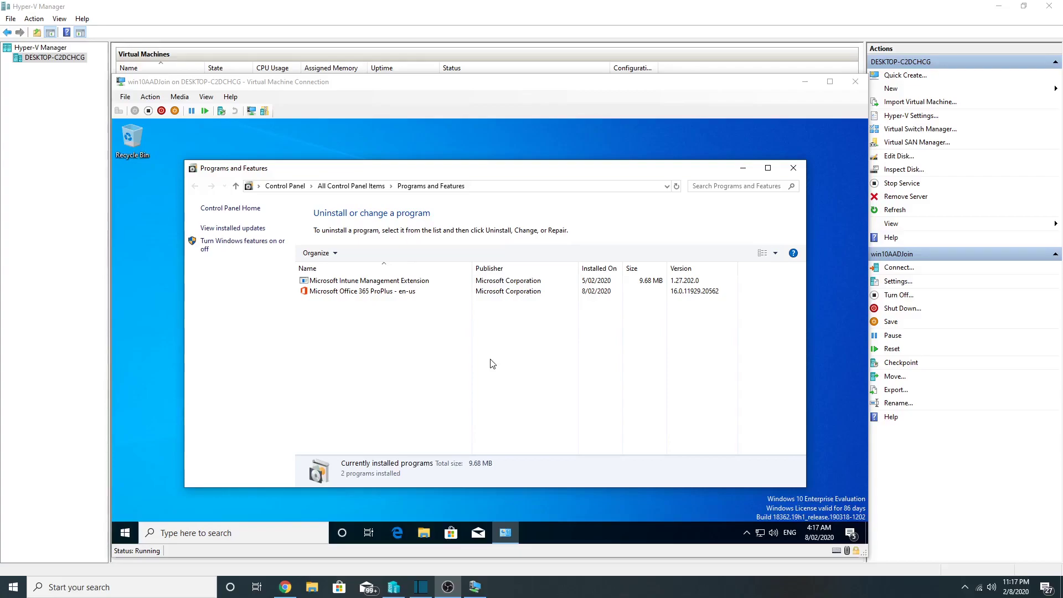
right_click(386, 293)
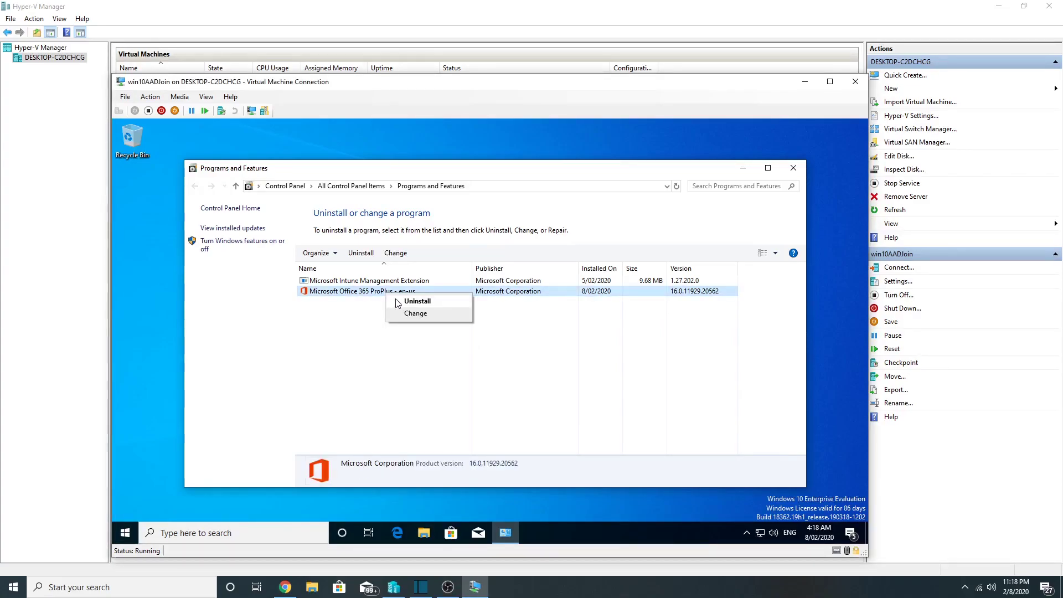
click(410, 302)
click(456, 396)
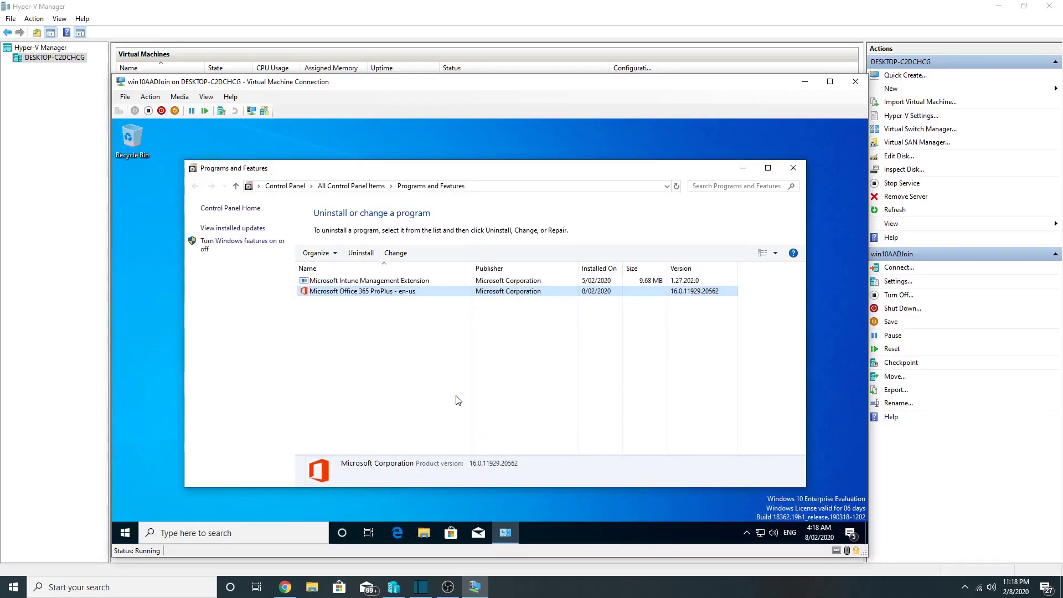
click(549, 390)
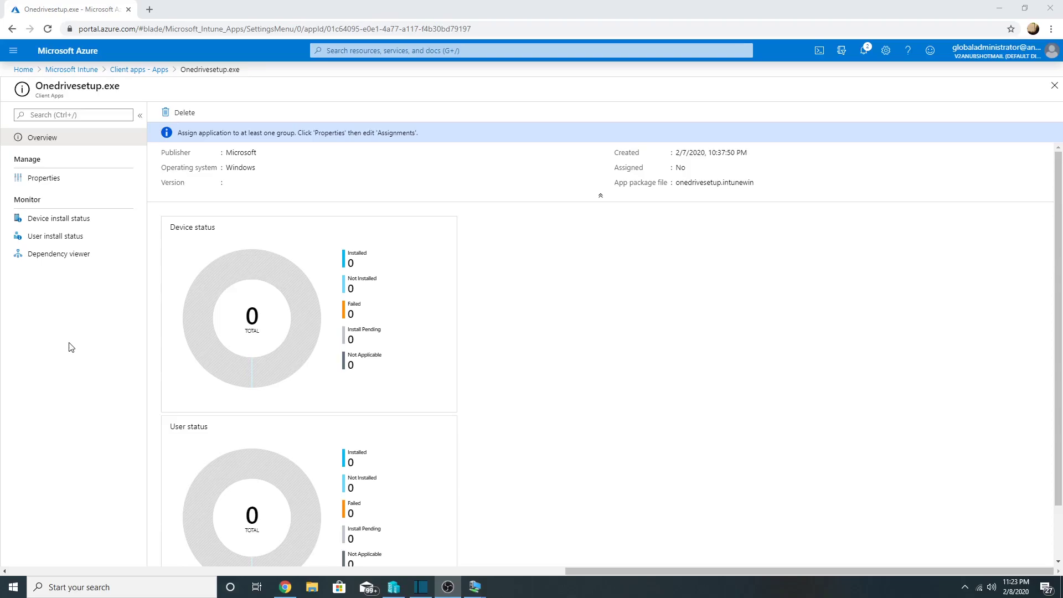
Step: Review the Onedrivesetup.exe app's properties in Intune, from app information and install commands to detection rules and assignments
click(60, 180)
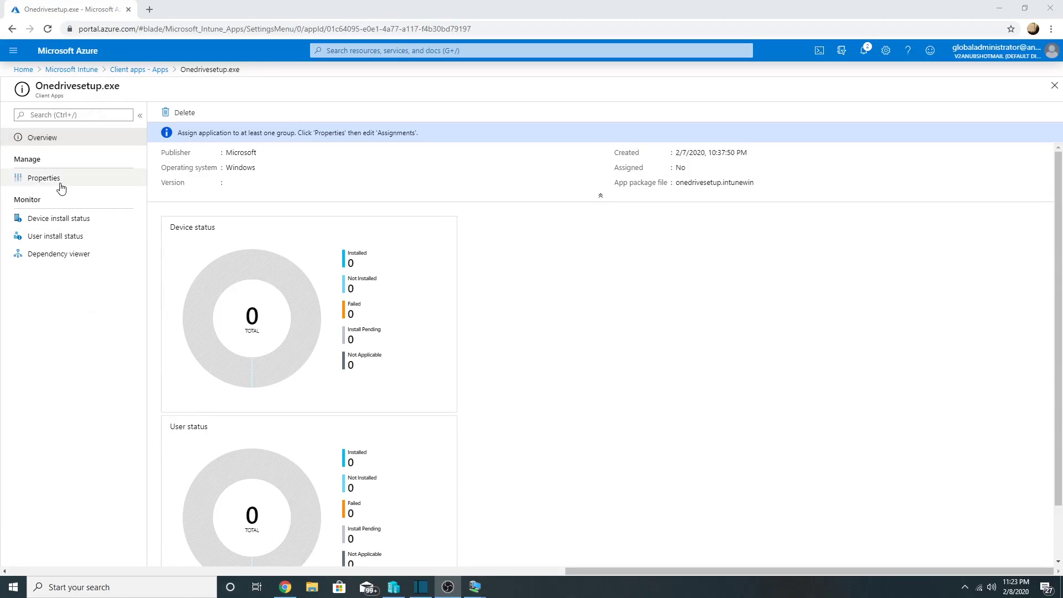
scroll(586, 410, down, 3)
scroll(406, 321, up, 3)
double_click(312, 145)
click(400, 158)
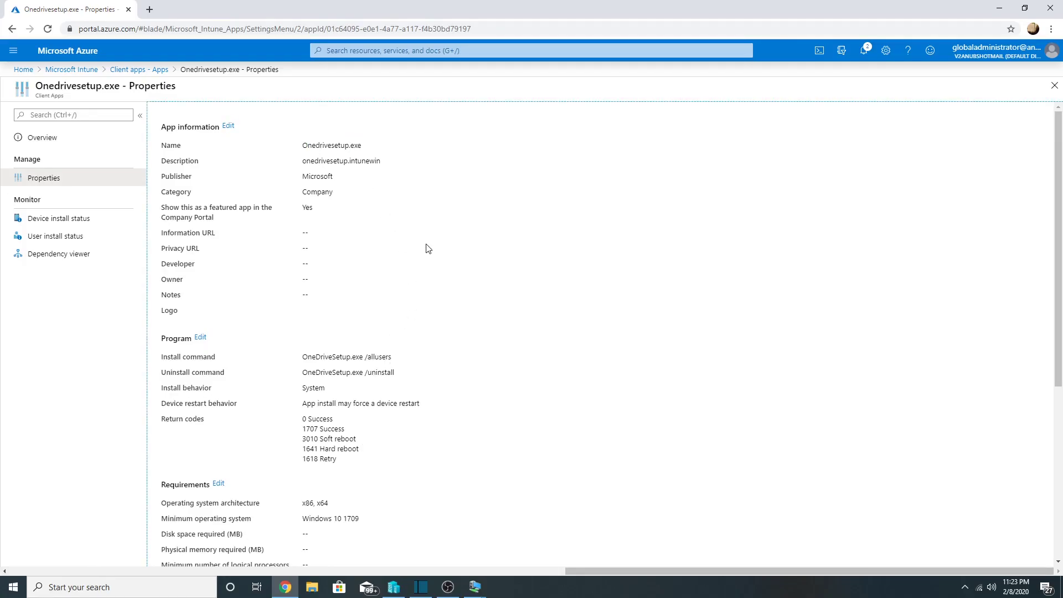
scroll(429, 249, down, 5)
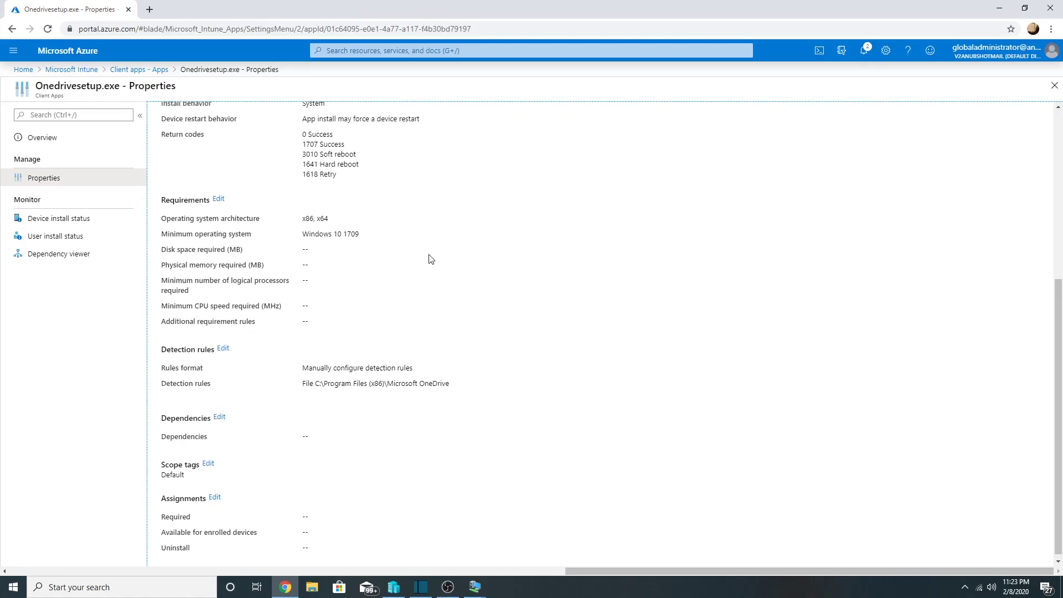
Step: Assign the Onedrivesetup.exe app as required to the Windows 10 One Drive Installation Dynamic Group and save the assignment
click(215, 499)
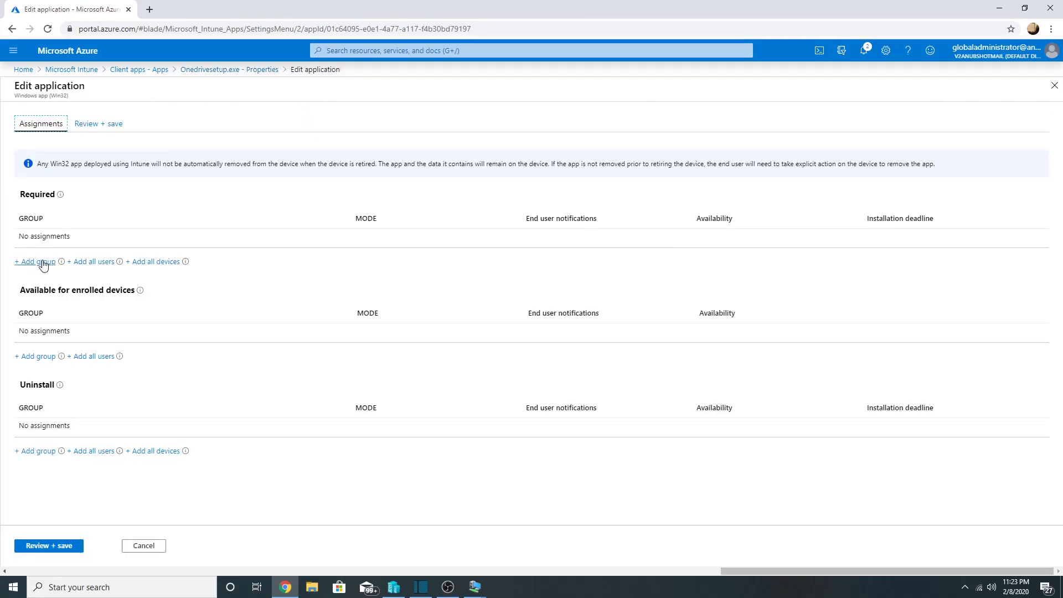
click(46, 266)
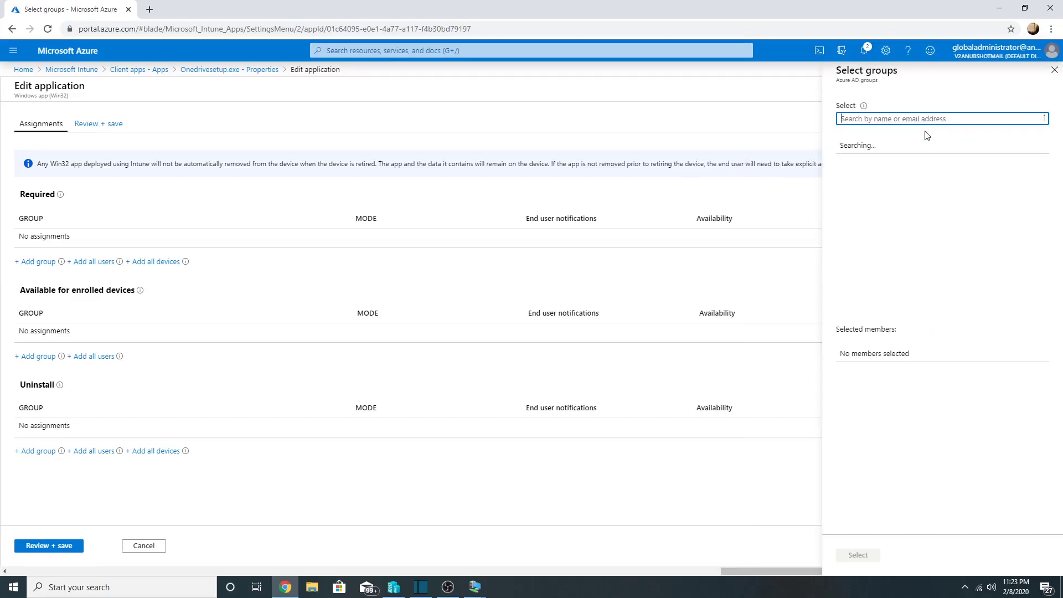
text(wind)
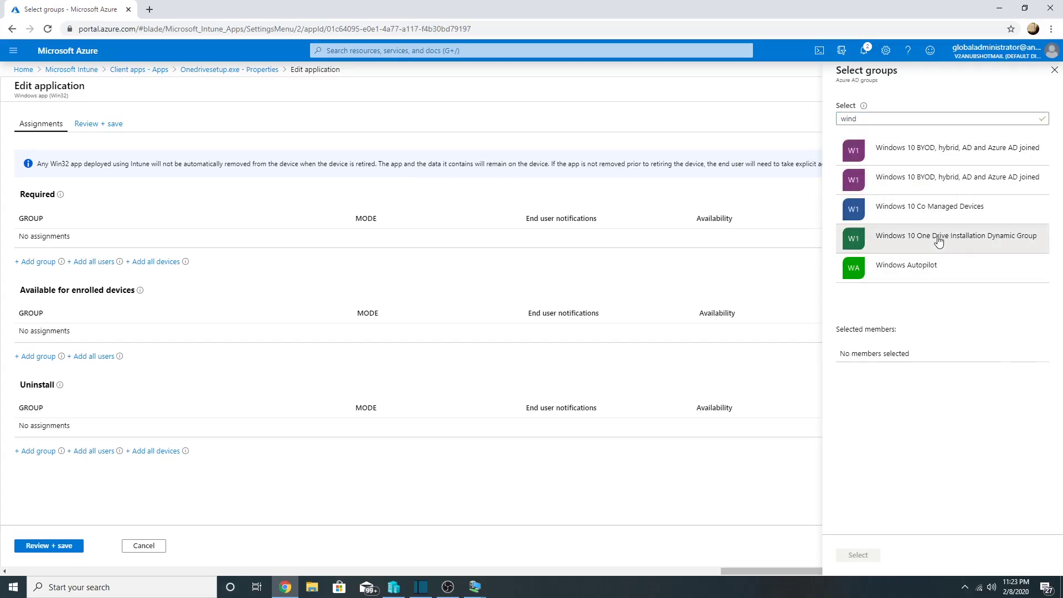
click(872, 237)
click(854, 556)
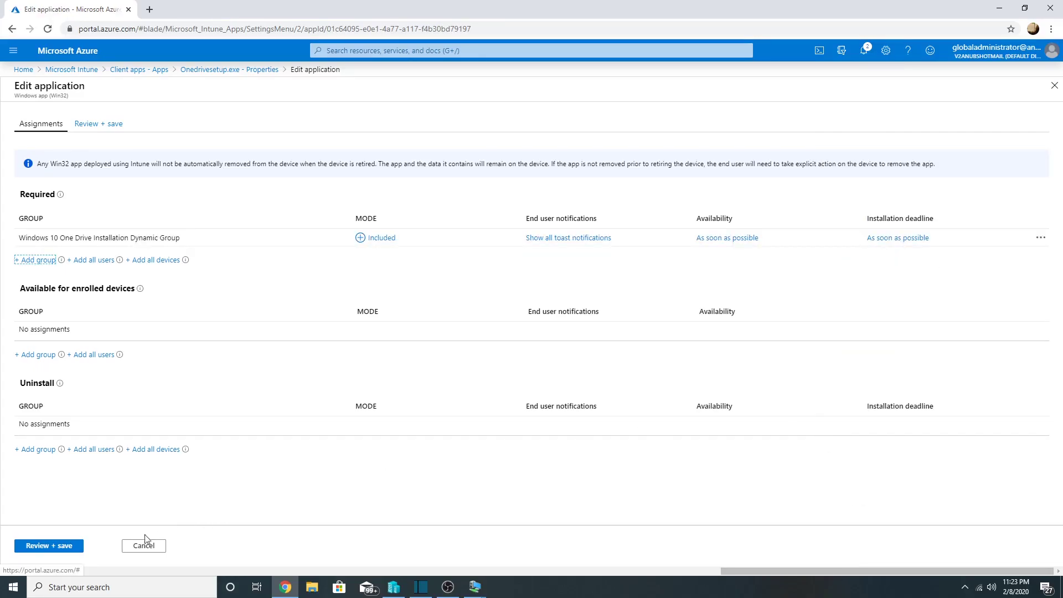
click(71, 550)
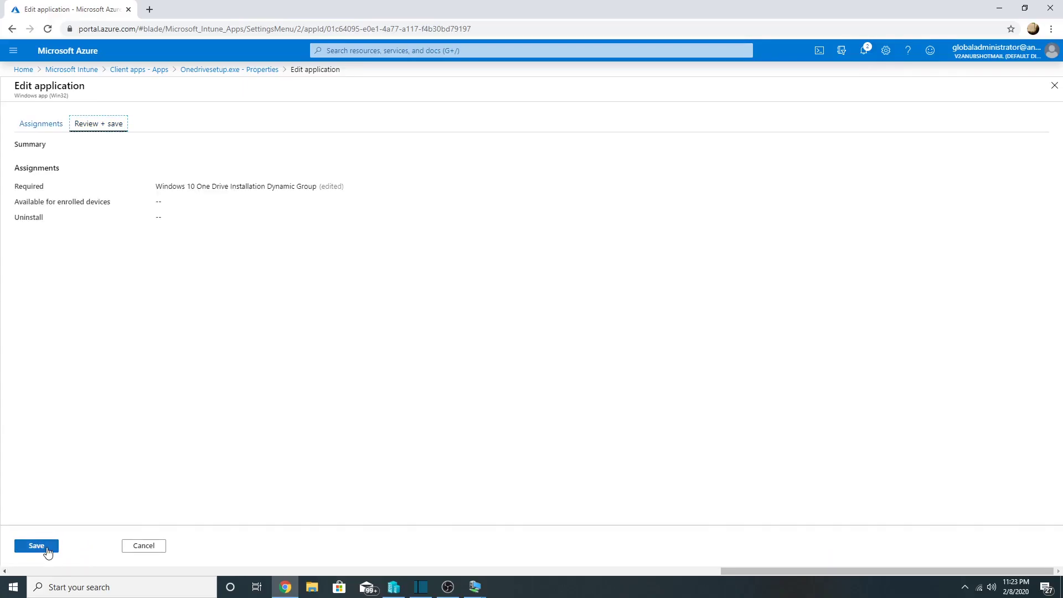
click(47, 549)
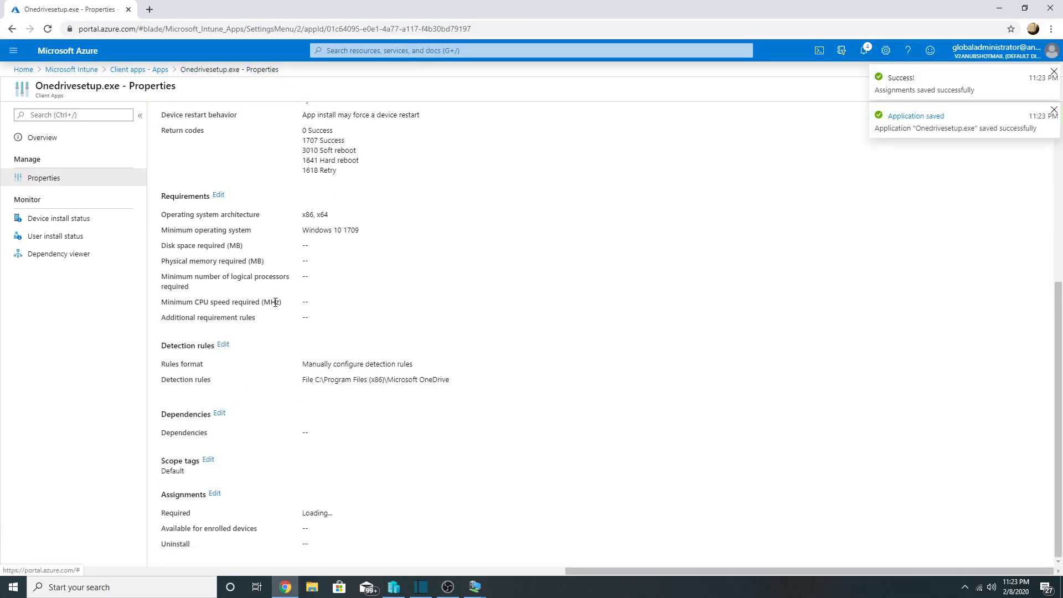
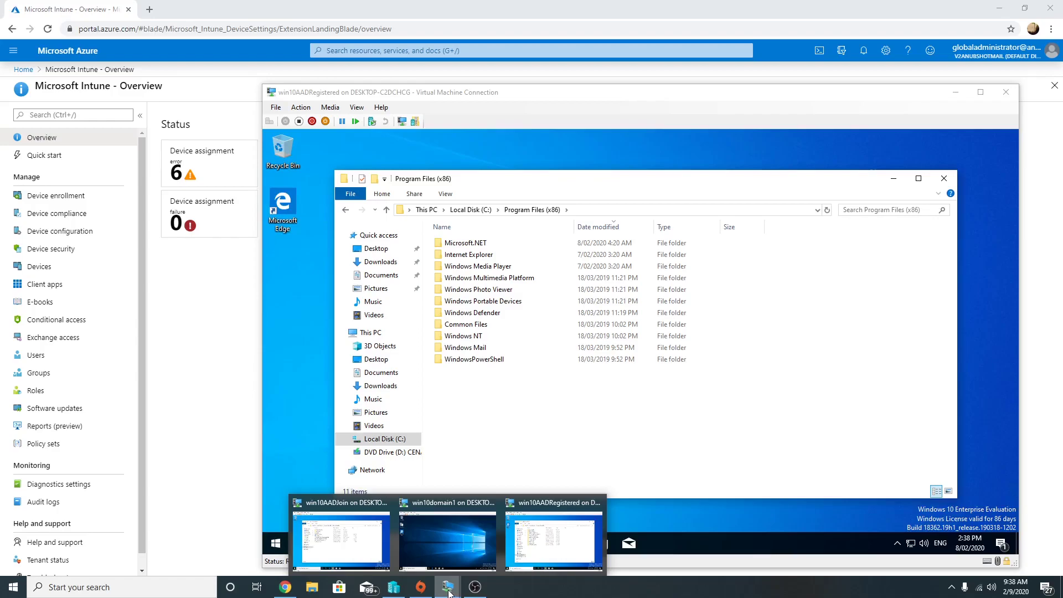
Step: Switch to the win10AADJoin virtual machine, review the Microsoft OneDrive program folder, and launch OneDrive from the recently added apps
click(360, 549)
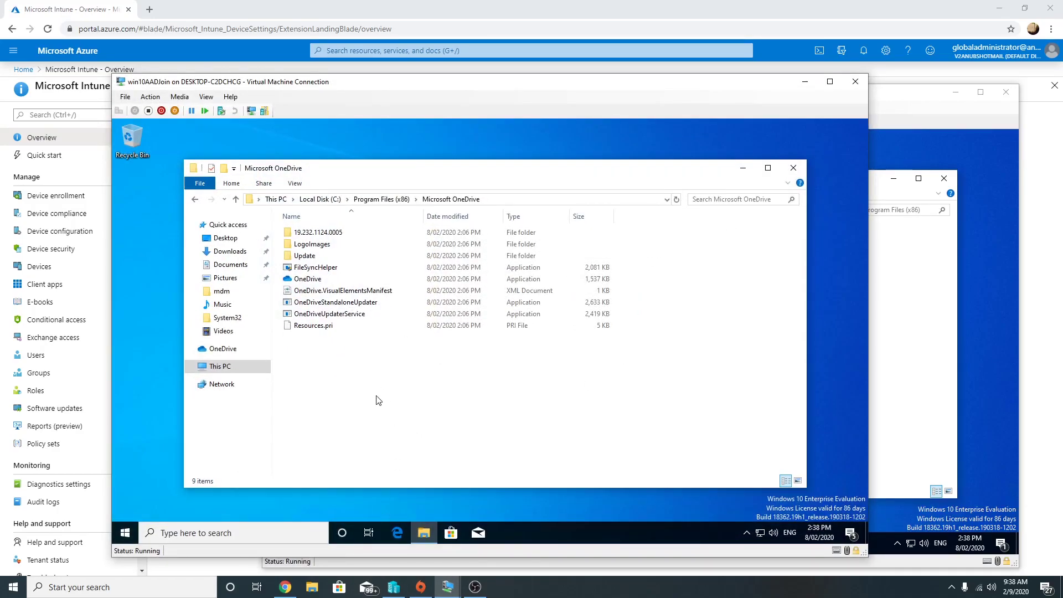
click(125, 533)
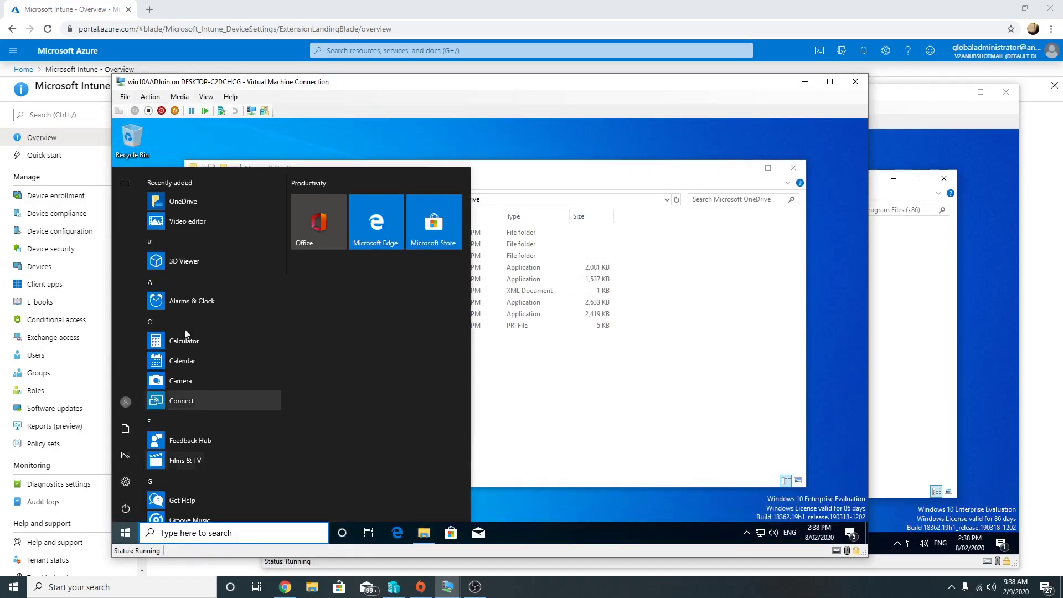
click(184, 220)
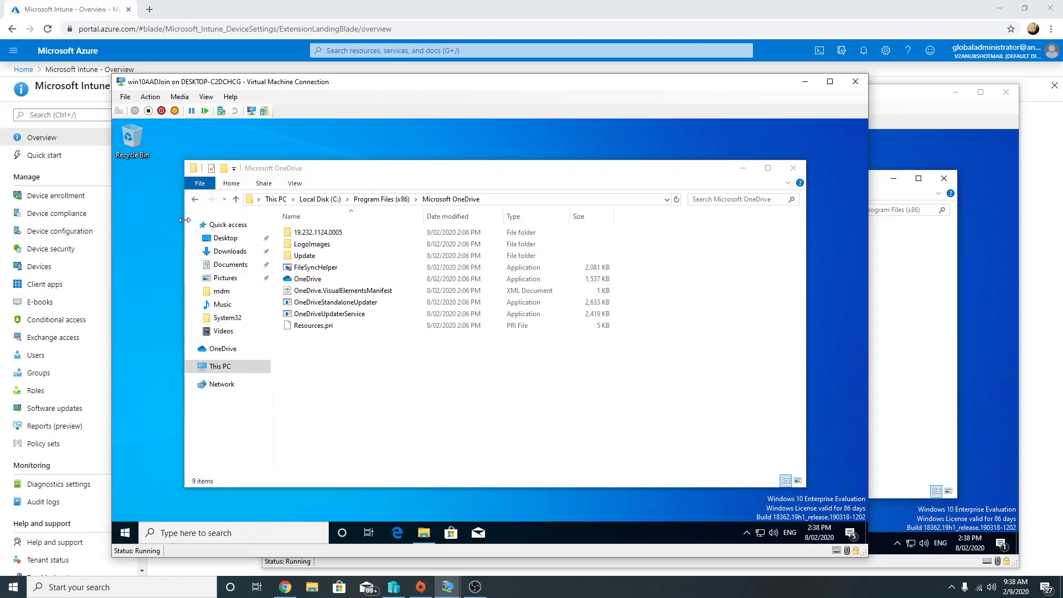
Step: Switch to the win10domain1 virtual machine and launch OneDrive from its recently added apps
click(457, 588)
click(454, 554)
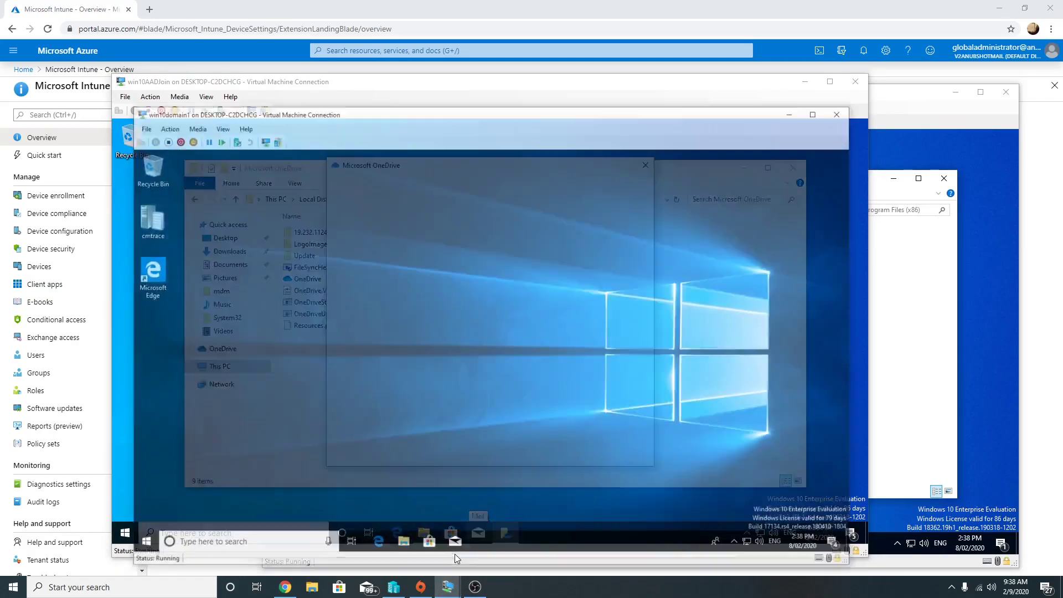
click(124, 533)
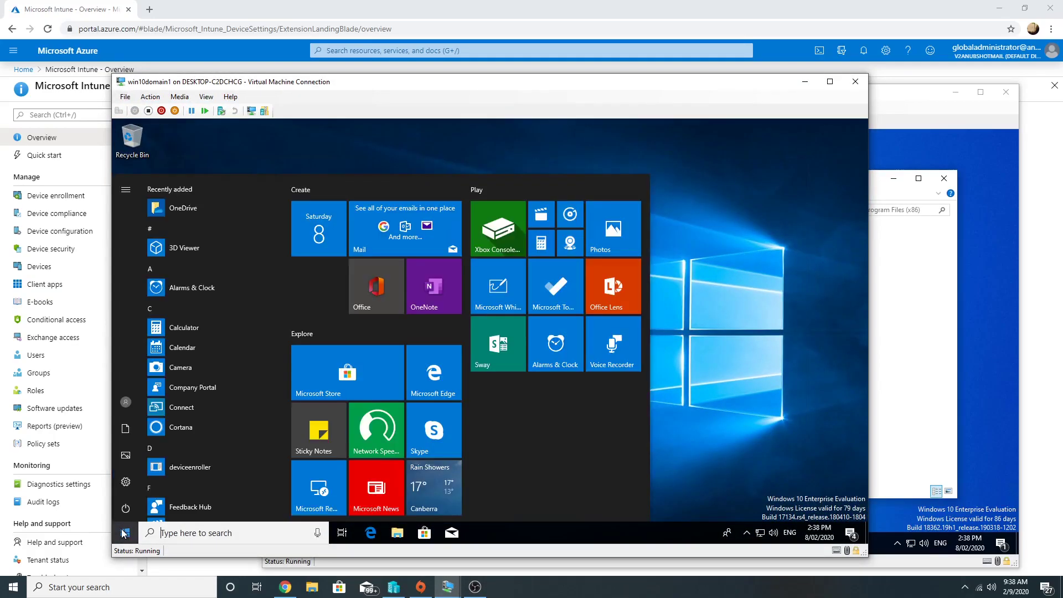
click(183, 209)
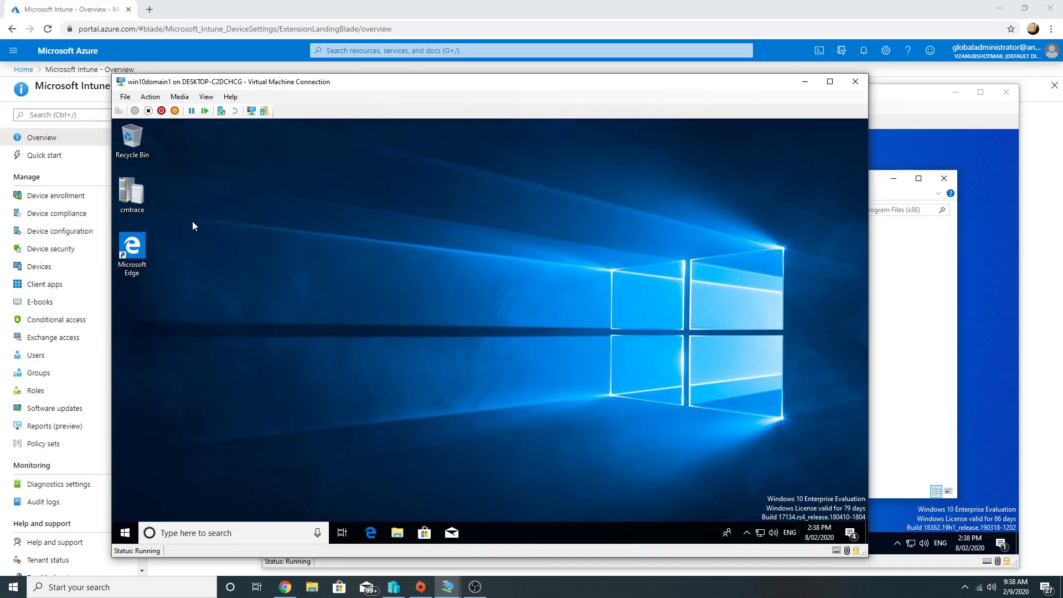
Step: On the win10AADRegistered virtual machine, close the Program Files (x86) window and launch OneDrive from the recently added apps
click(448, 587)
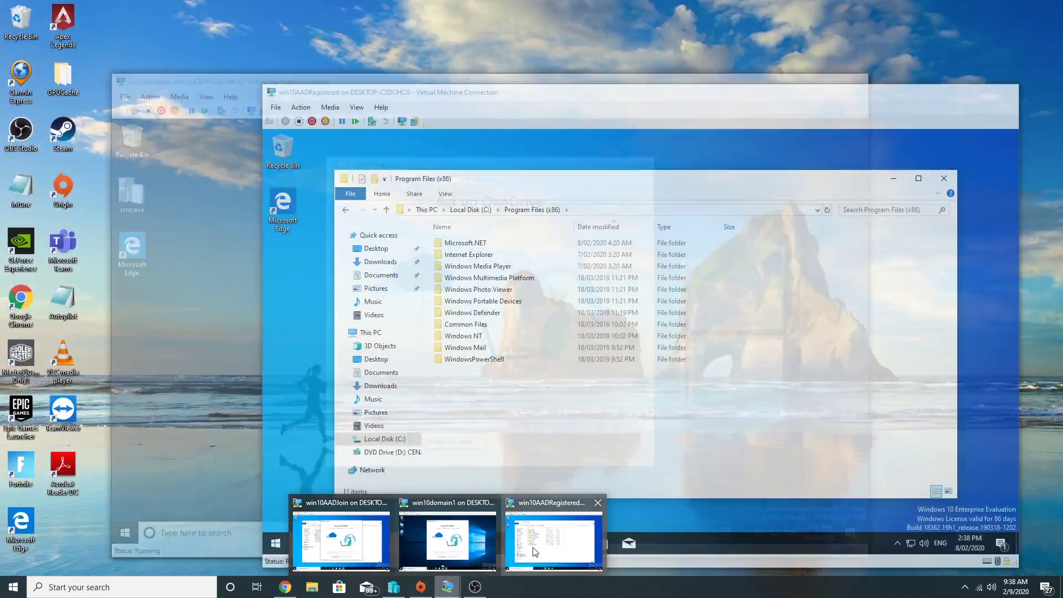
click(534, 551)
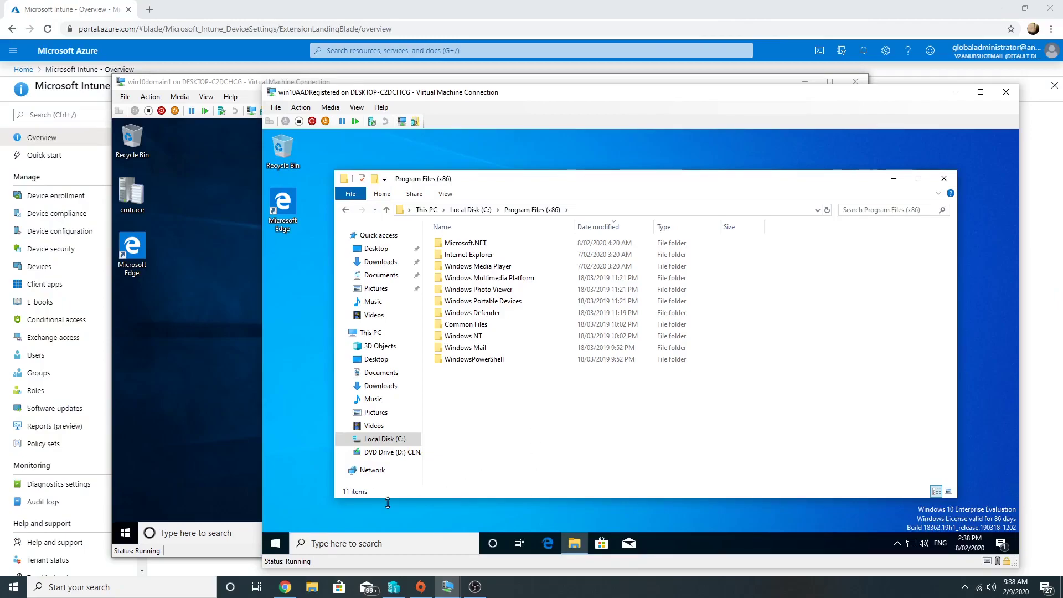
click(276, 544)
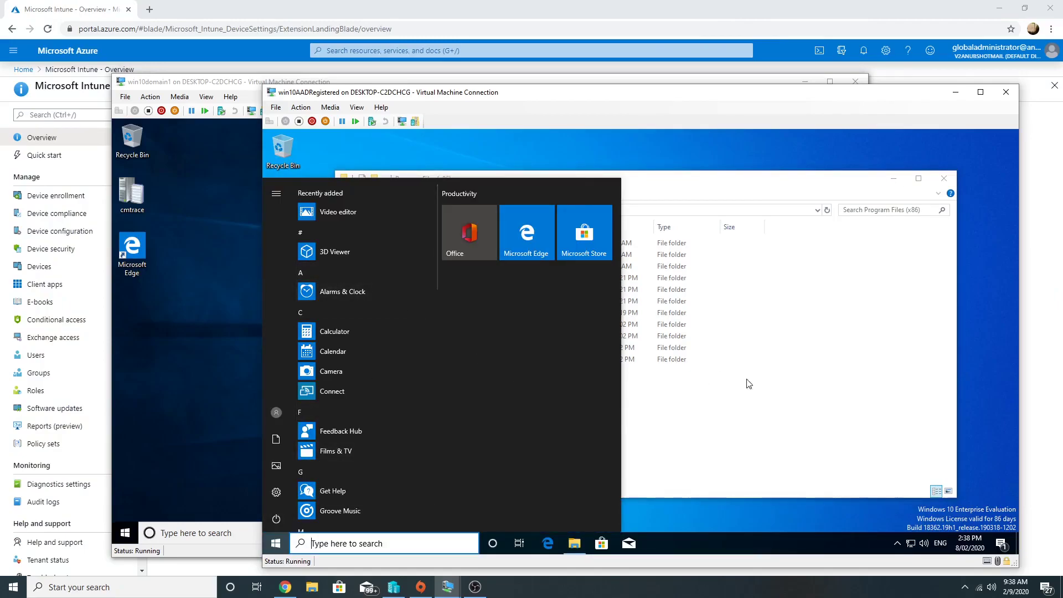
click(767, 357)
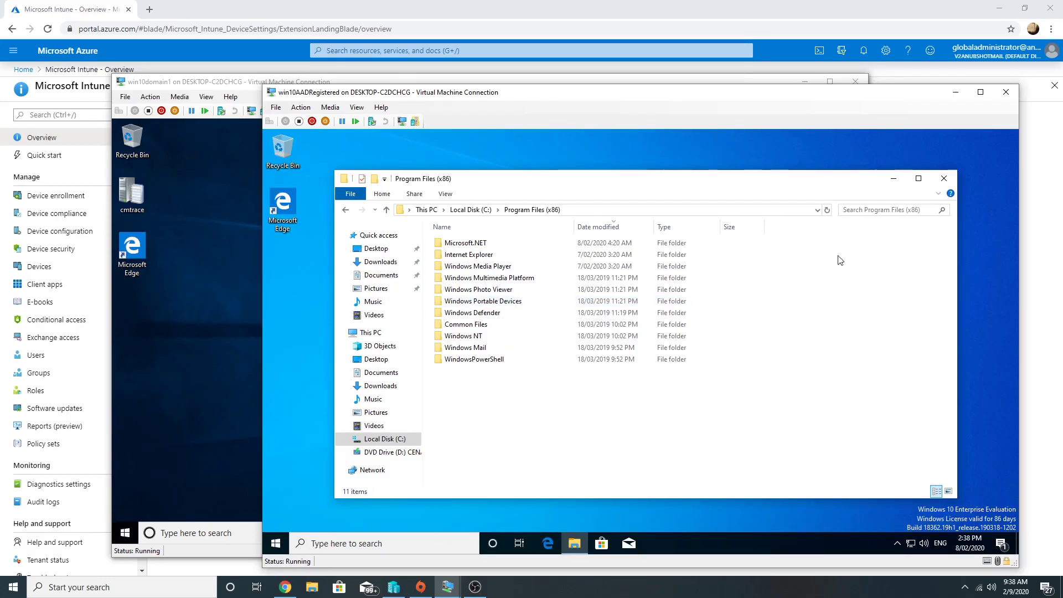
click(944, 180)
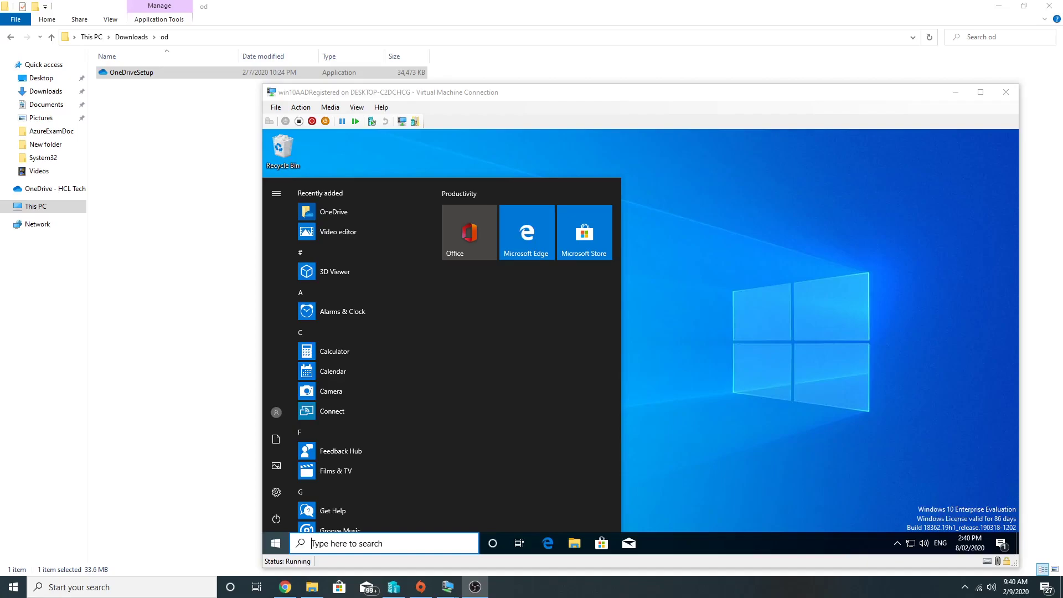
click(326, 213)
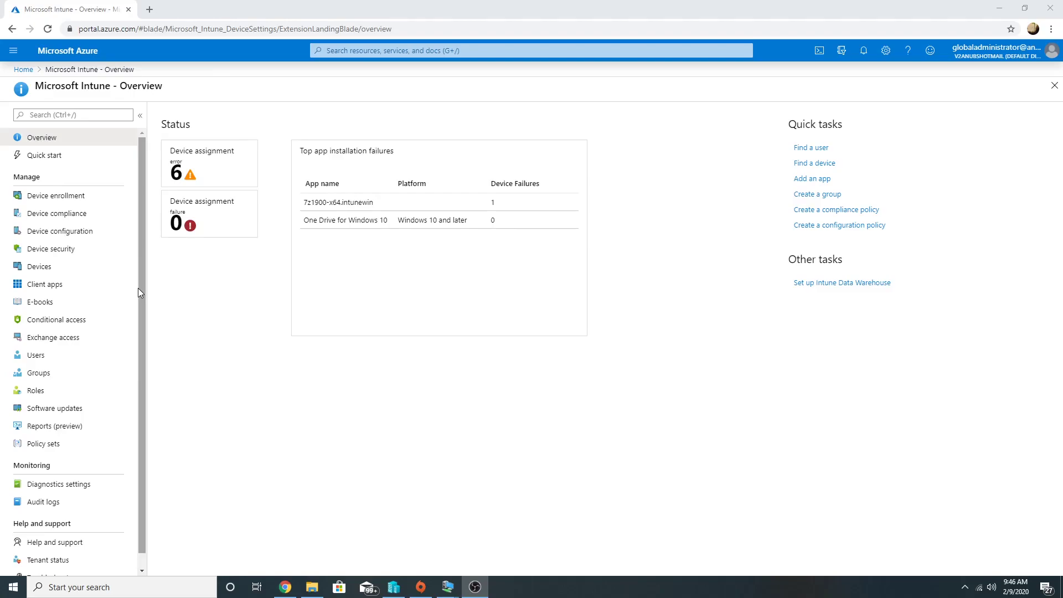
Step: Create an Intune device configuration profile named ODFB Settings for Windows 10 and later, using the Administrative Templates profile type
click(85, 235)
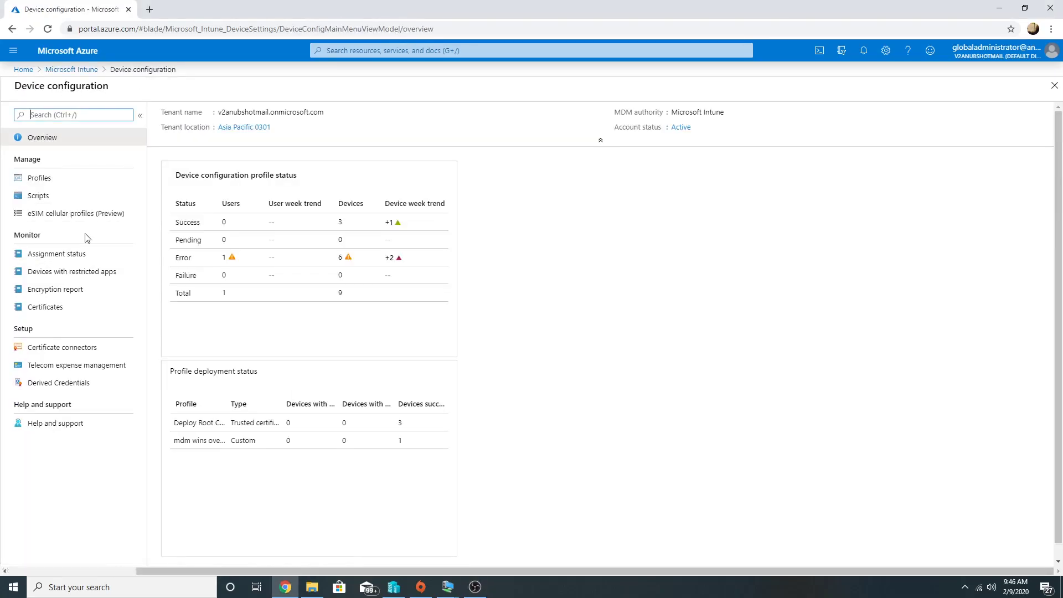
click(43, 185)
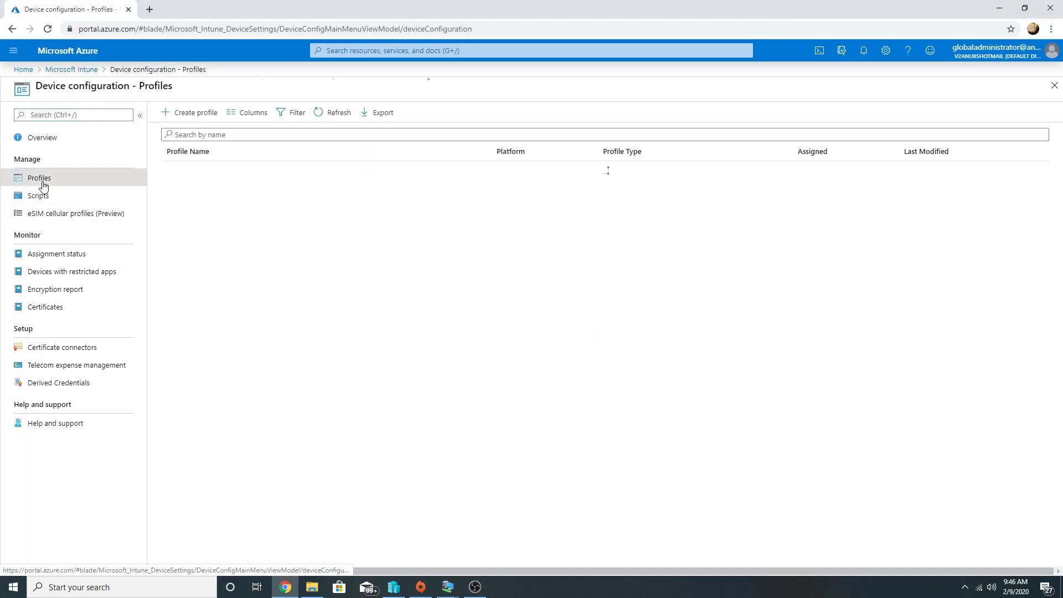
click(190, 116)
text(ODDFB)
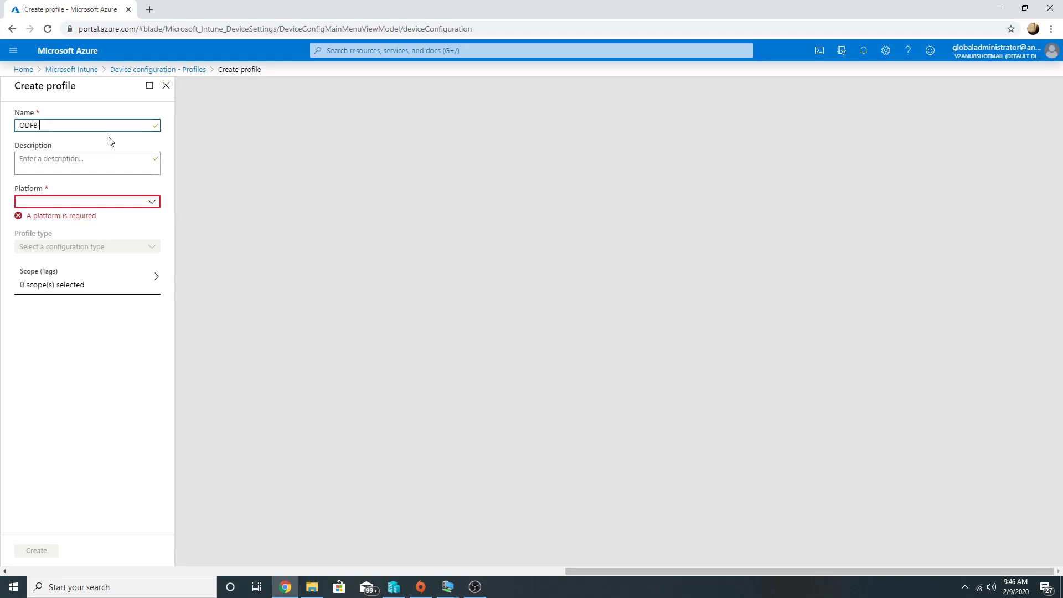
text( Settings)
click(102, 202)
click(78, 341)
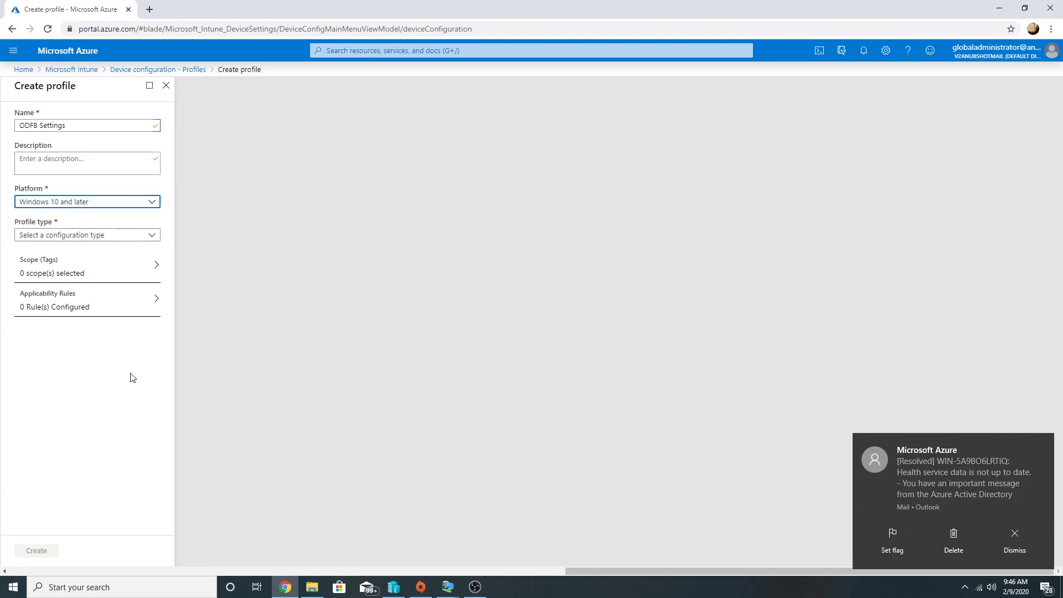
click(114, 245)
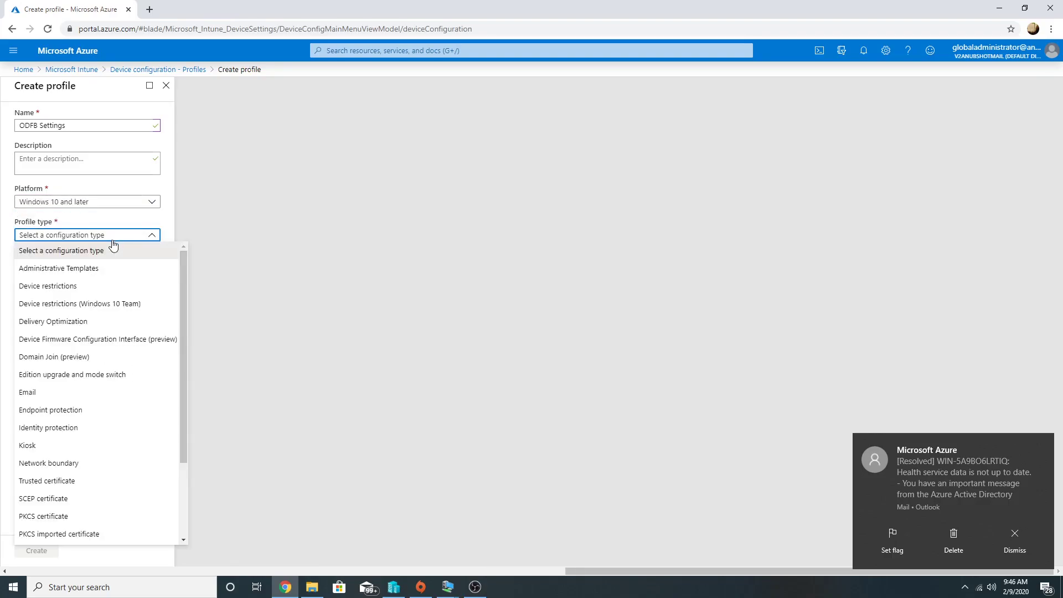
click(100, 268)
click(37, 551)
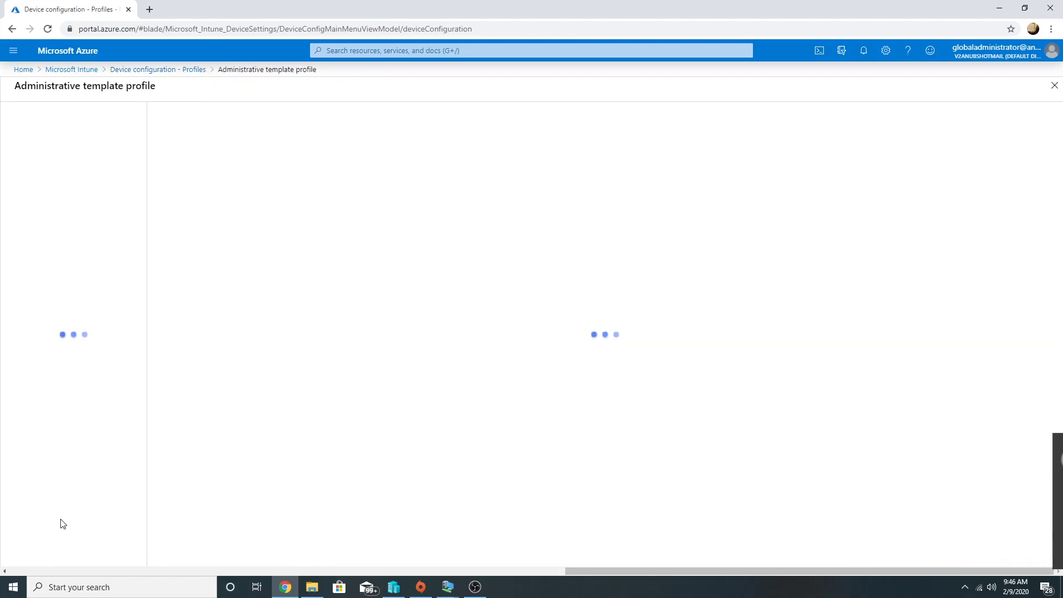
Step: Filter the ODFB Settings profile by "onedrive" and enable "Silently sign in users to the OneDrive sync client with their Windows credentials"
click(243, 134)
click(238, 167)
click(377, 135)
text(oned)
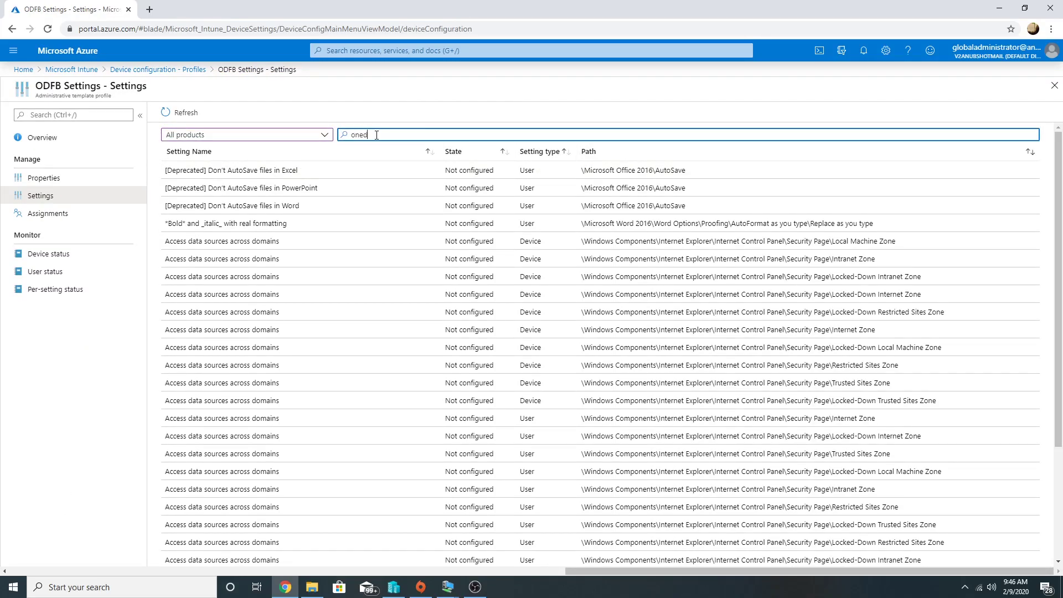
text(rive)
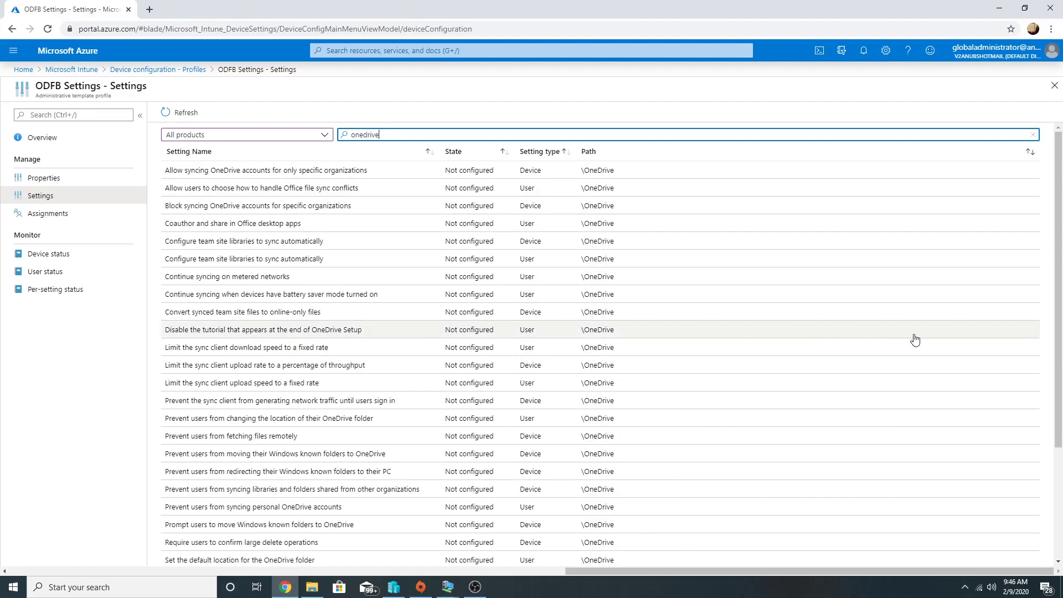
scroll(735, 419, down, 3)
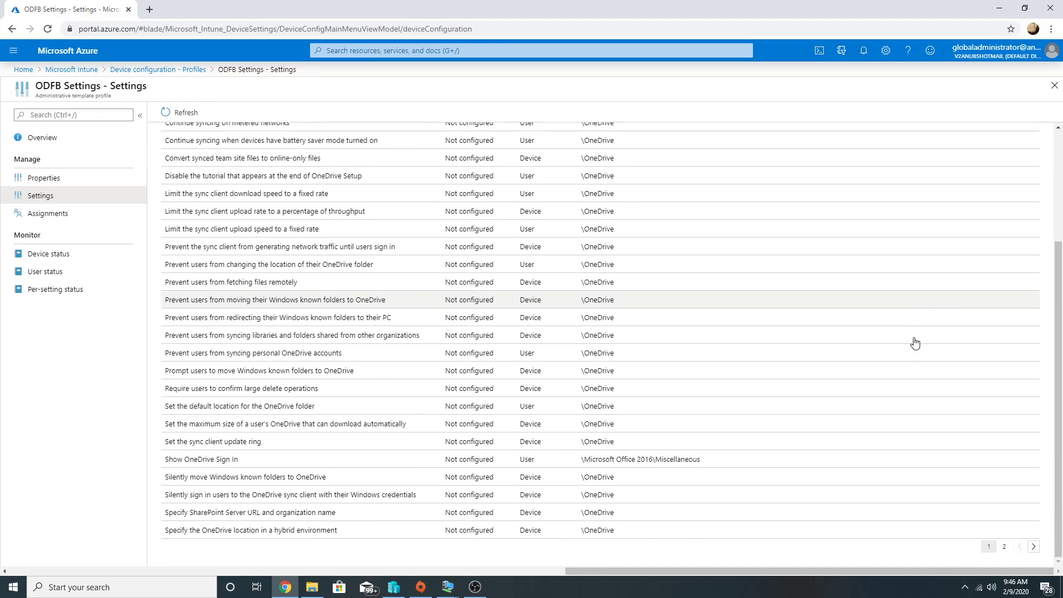
click(262, 499)
click(759, 320)
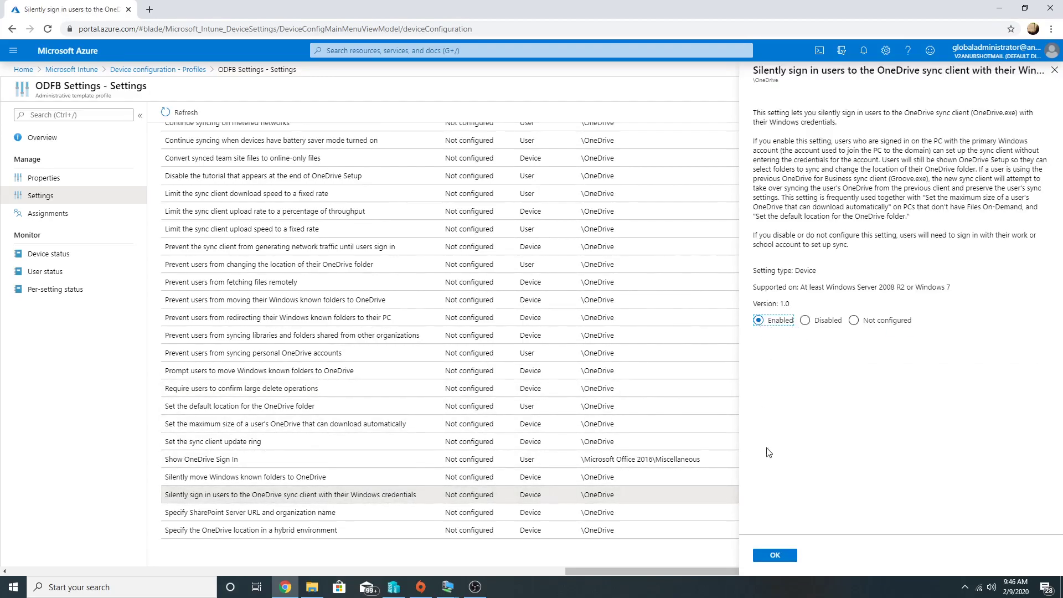
click(775, 556)
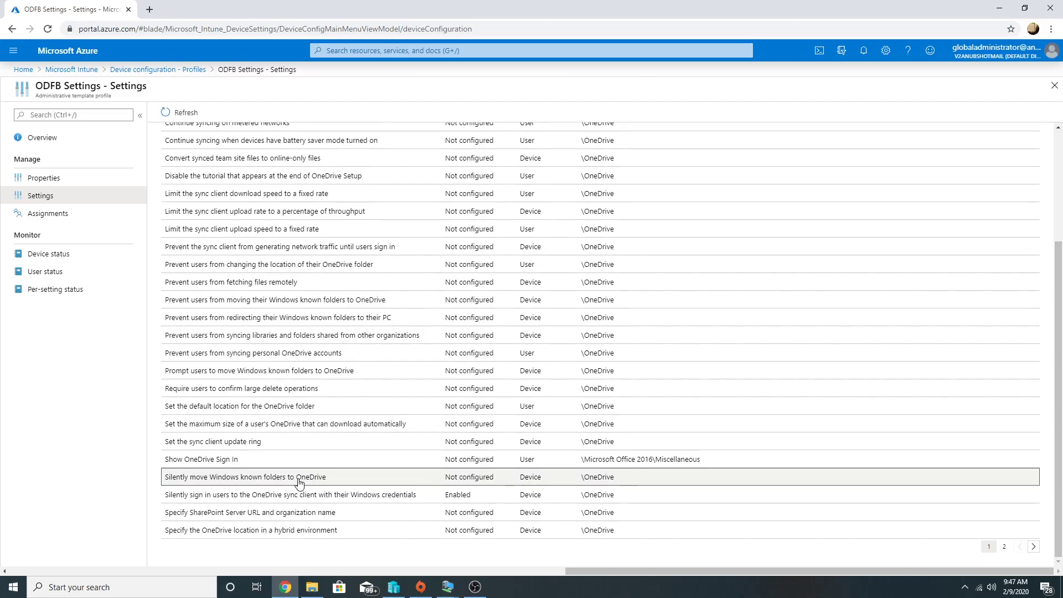
Step: Set "Silently move Windows known folders to OneDrive" to Enabled and copy the directory ID from the Azure Active Directory properties
click(299, 482)
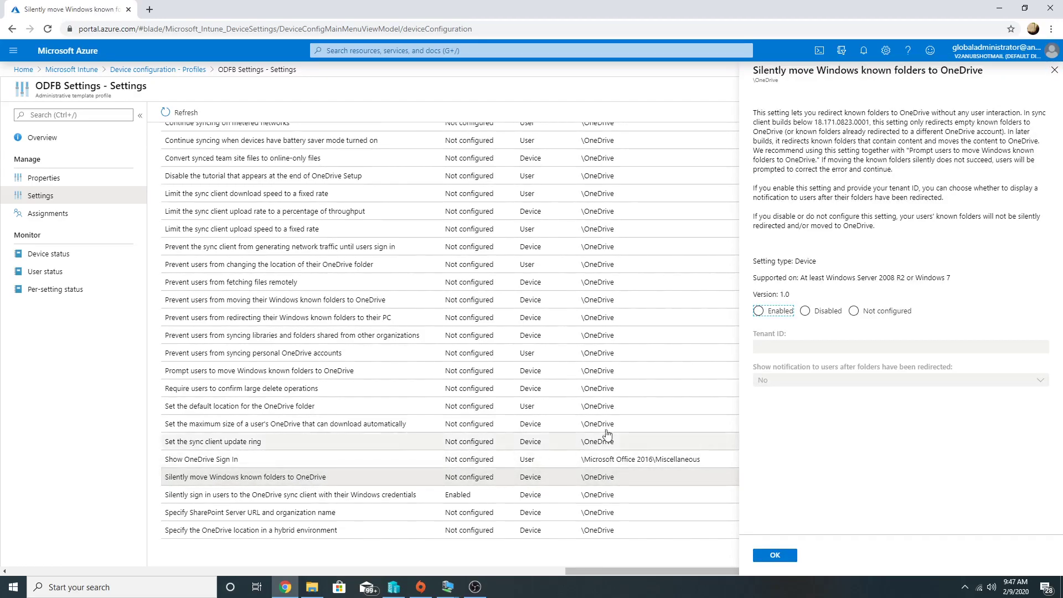
click(761, 311)
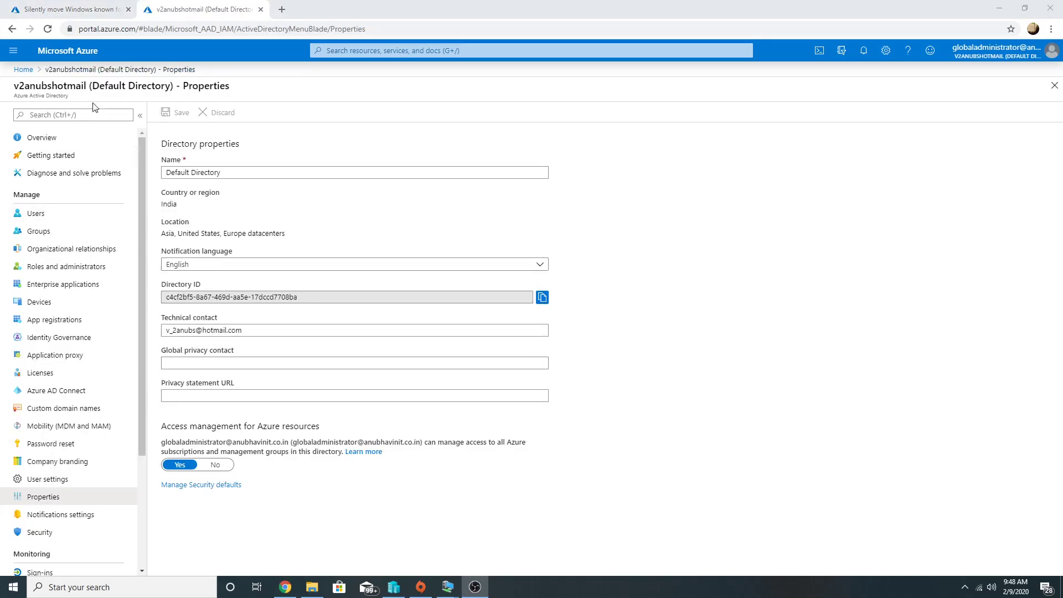
scroll(38, 394, down, 3)
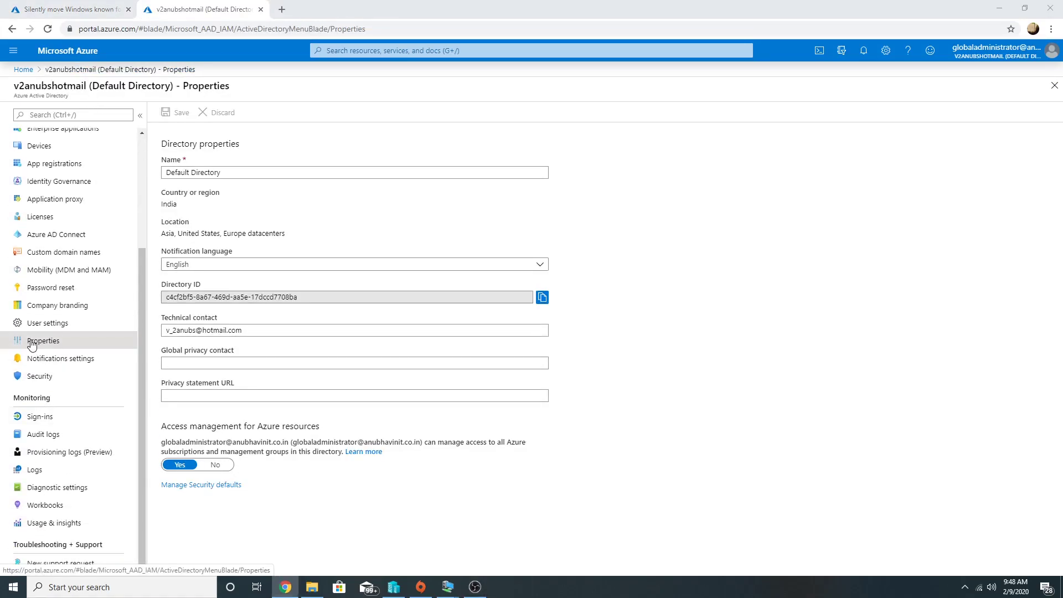
click(545, 299)
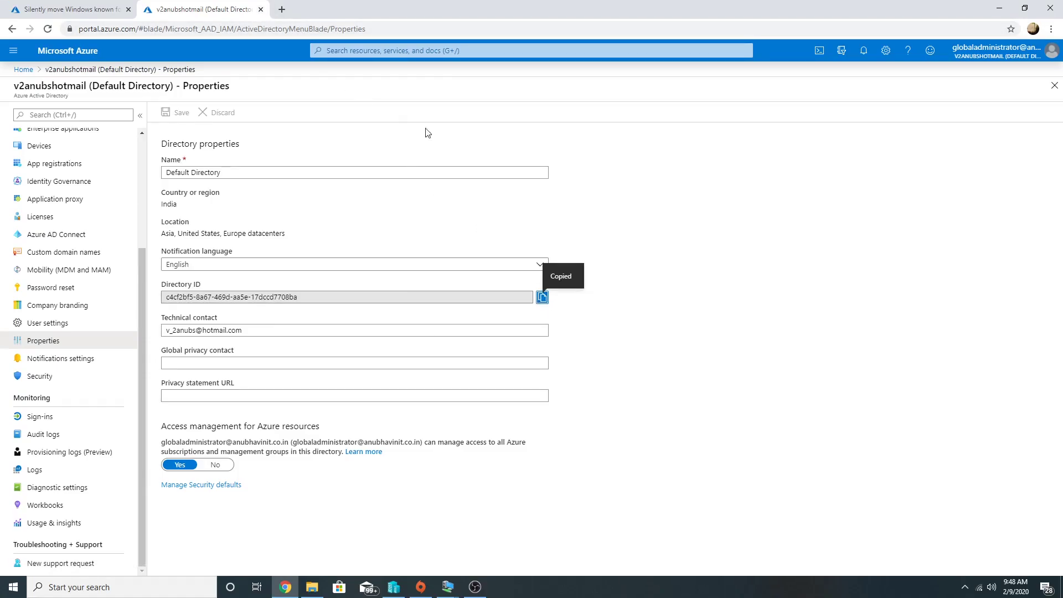
click(260, 9)
Step: Paste the directory ID as the tenant ID, set the notification to users after folder redirection to Yes, and confirm the setting
click(813, 345)
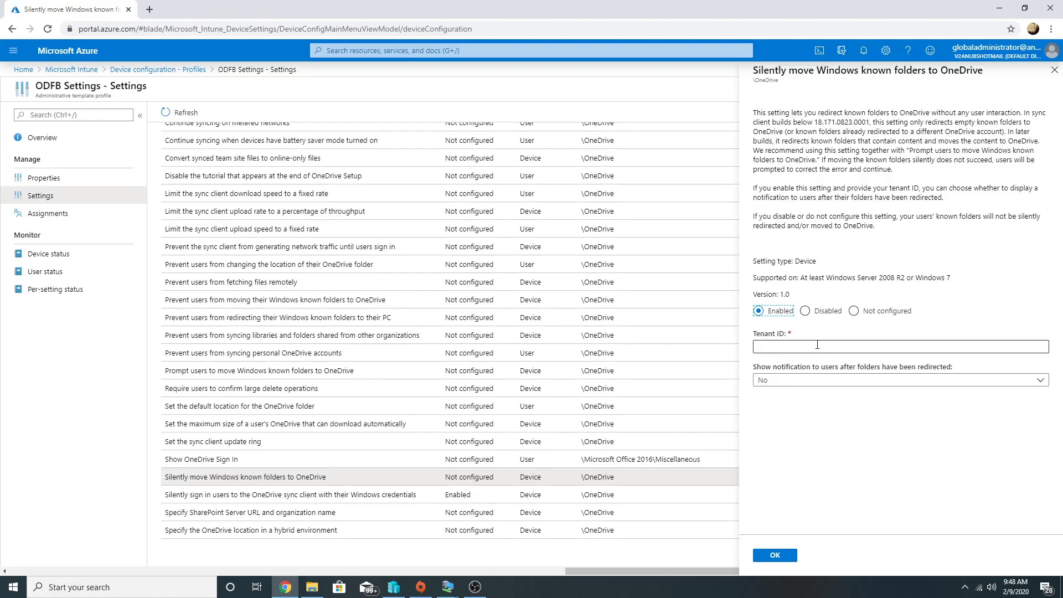
key(ctrl+v)
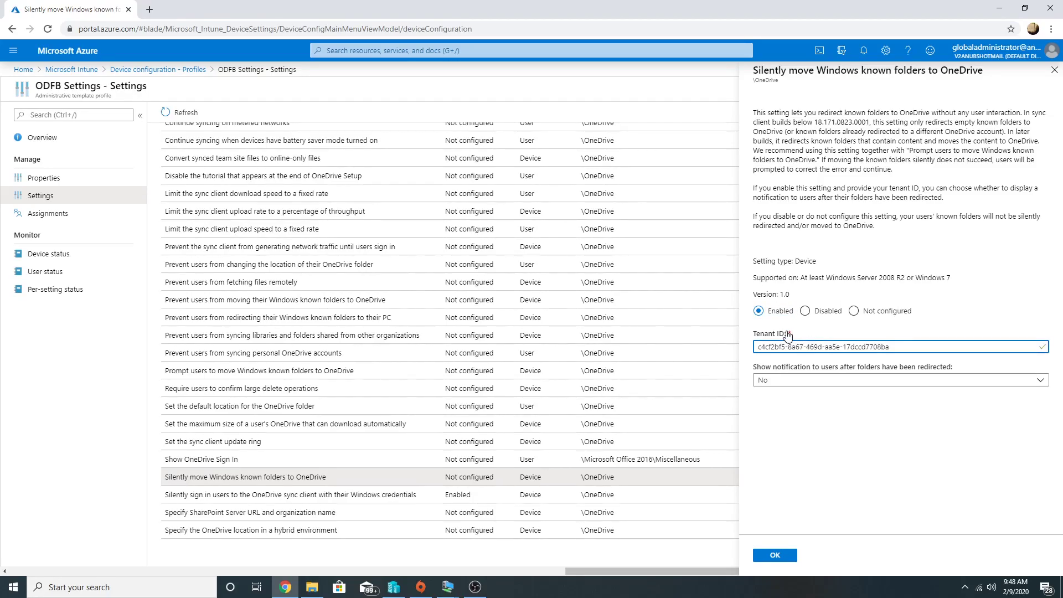
click(823, 390)
click(791, 414)
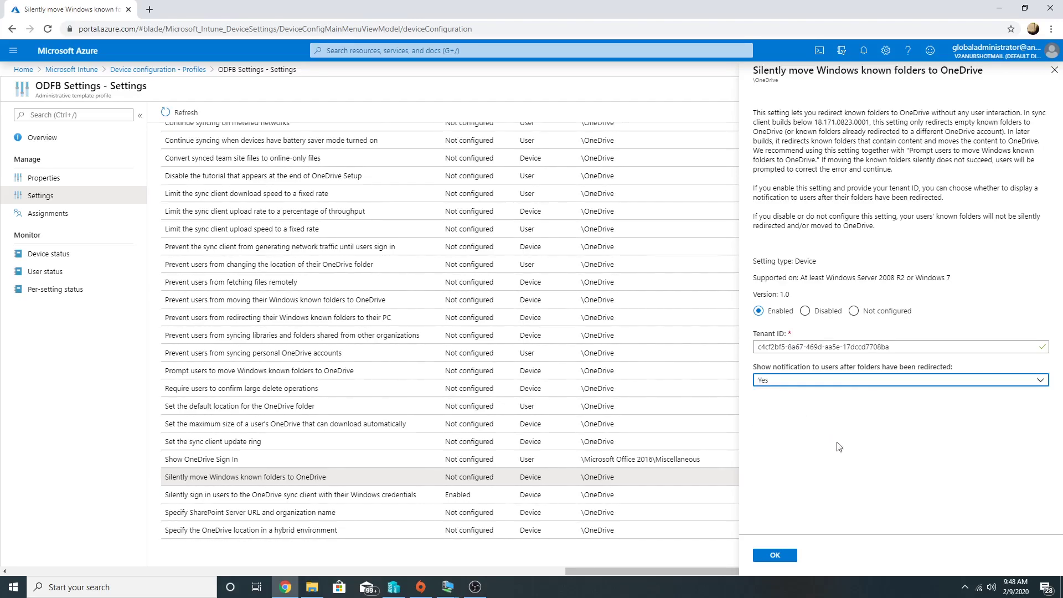
click(793, 555)
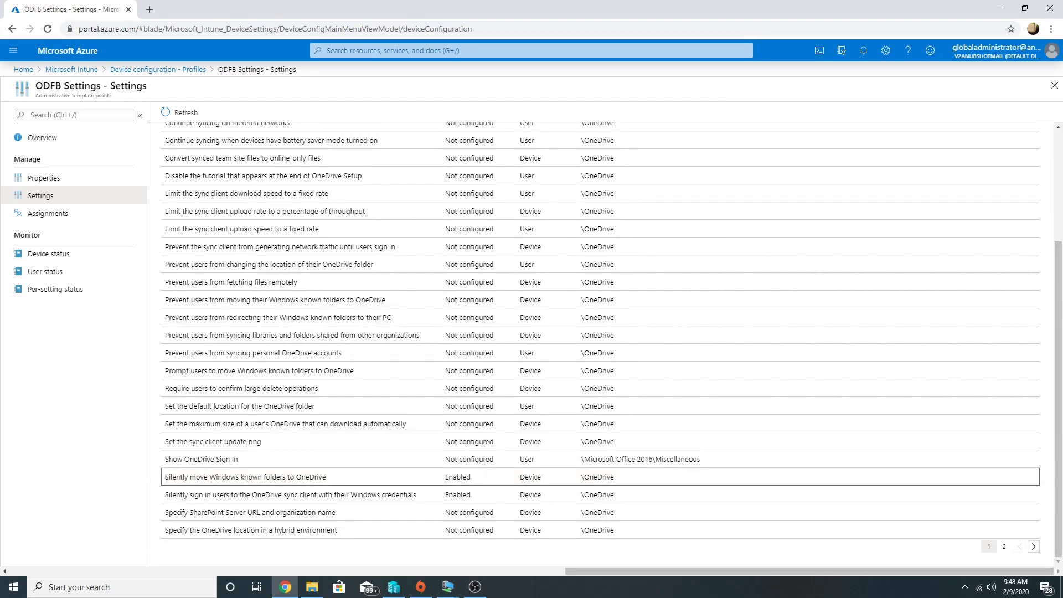
Step: Review the remaining OneDrive settings and their states in the ODFB Settings profile
key(alt+Tab)
scroll(327, 366, up, 5)
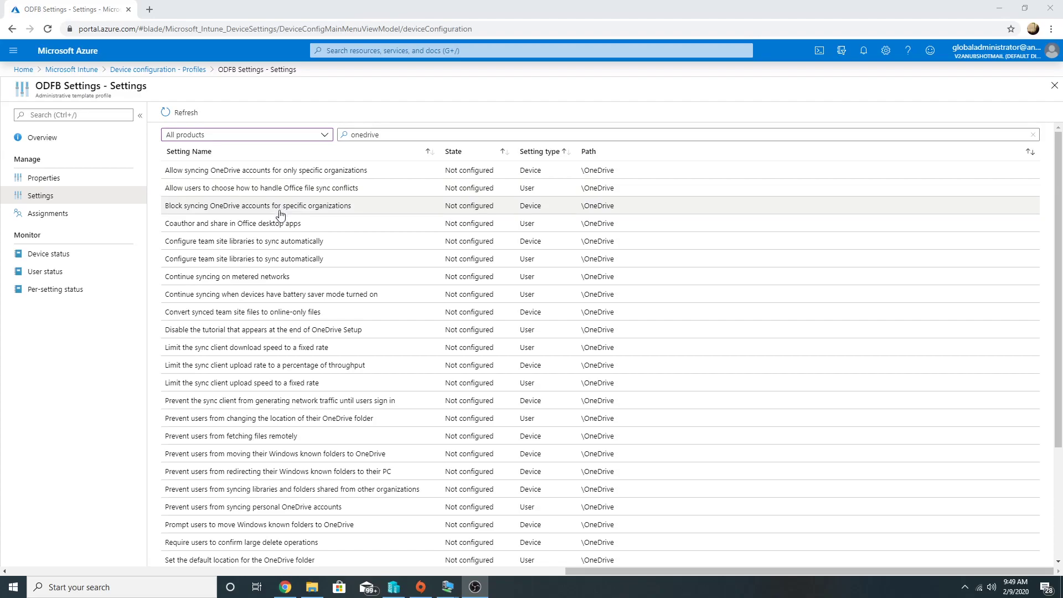
scroll(341, 376, down, 3)
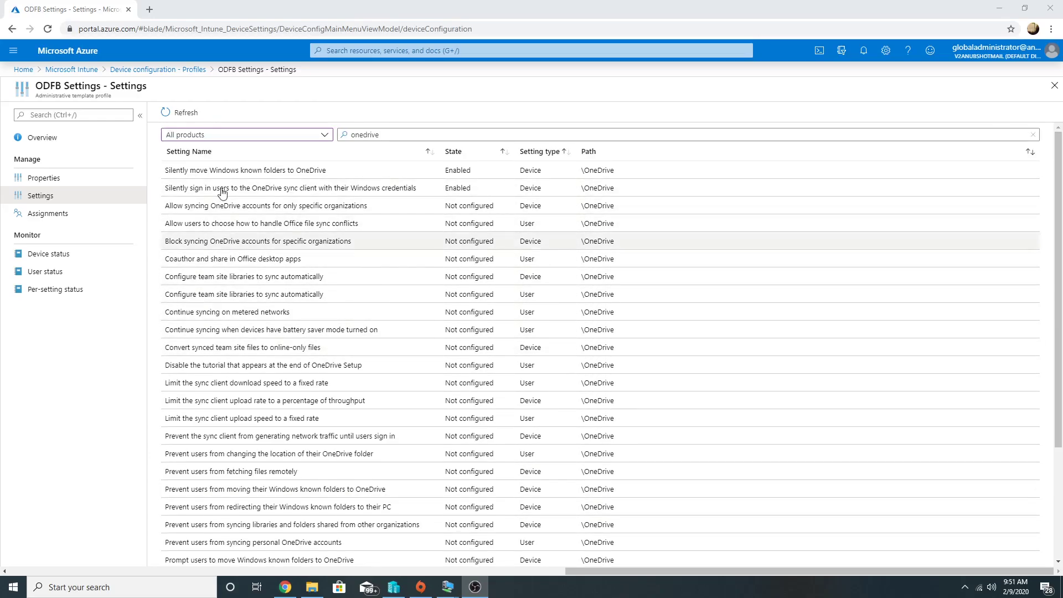
Step: Go to portal.office.com in a new tab and open the OneDrive admin center through the Microsoft 365 admin center
click(152, 12)
text(portal)
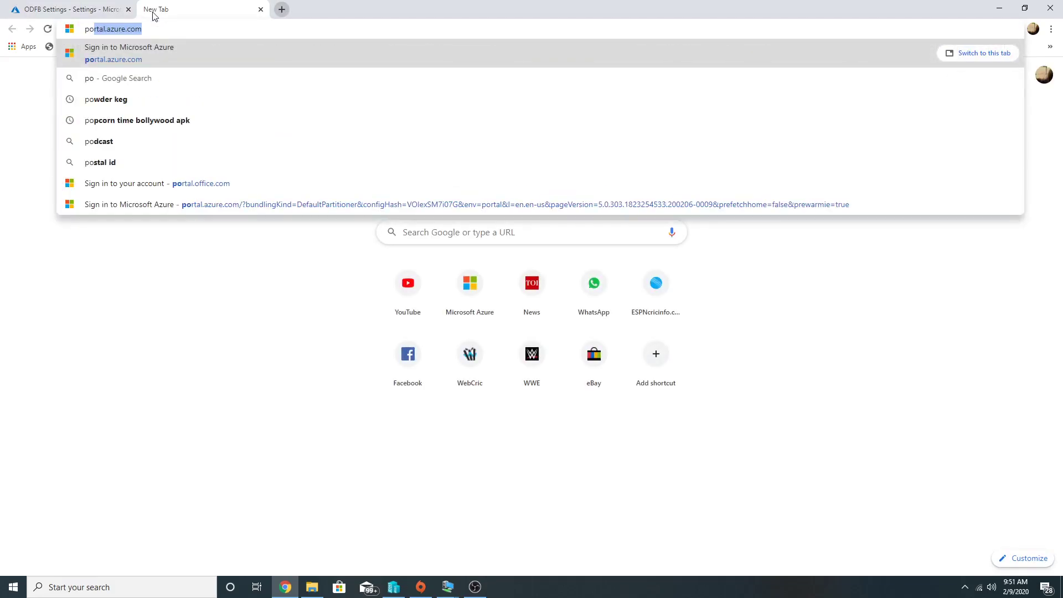
text(.office)
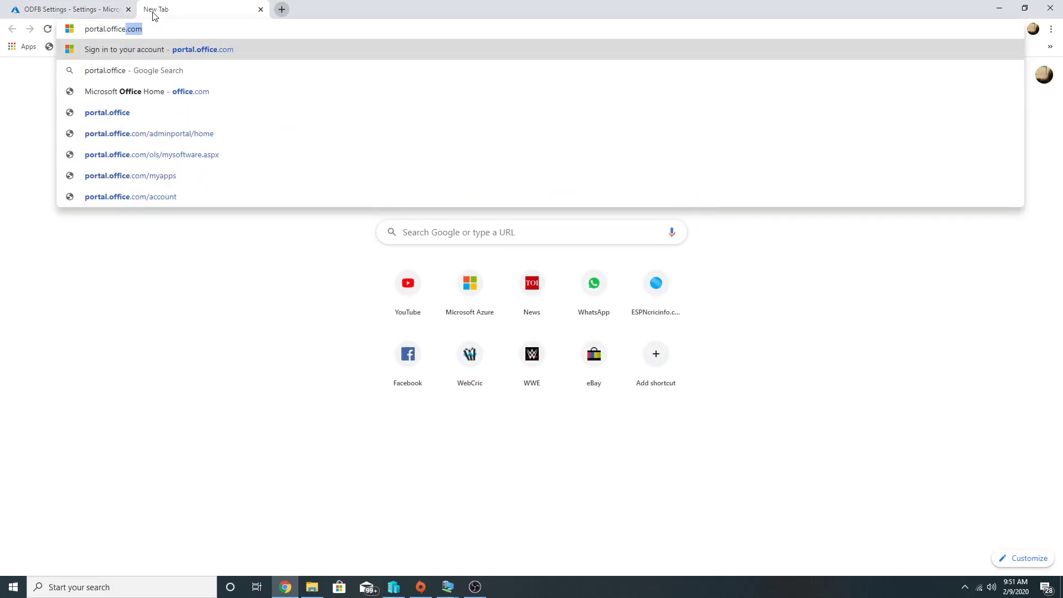
key(Return)
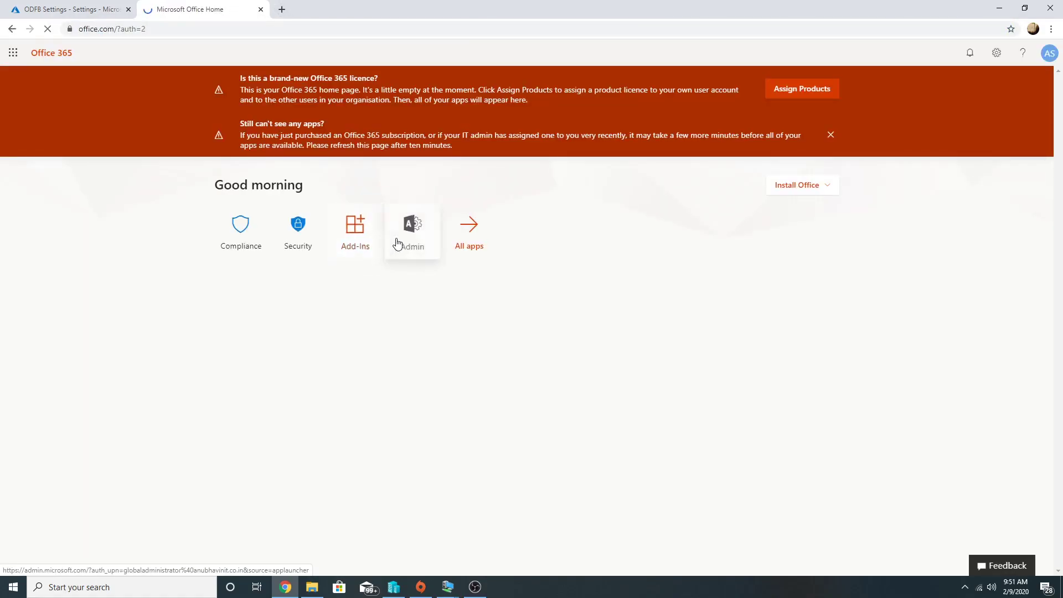
click(419, 243)
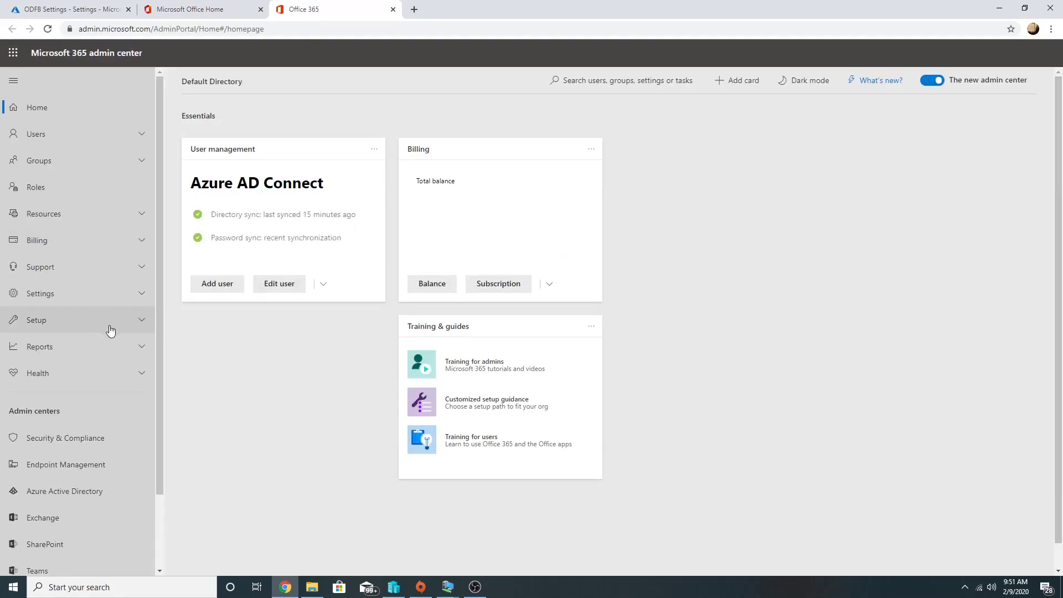
scroll(111, 331, down, 2)
click(74, 509)
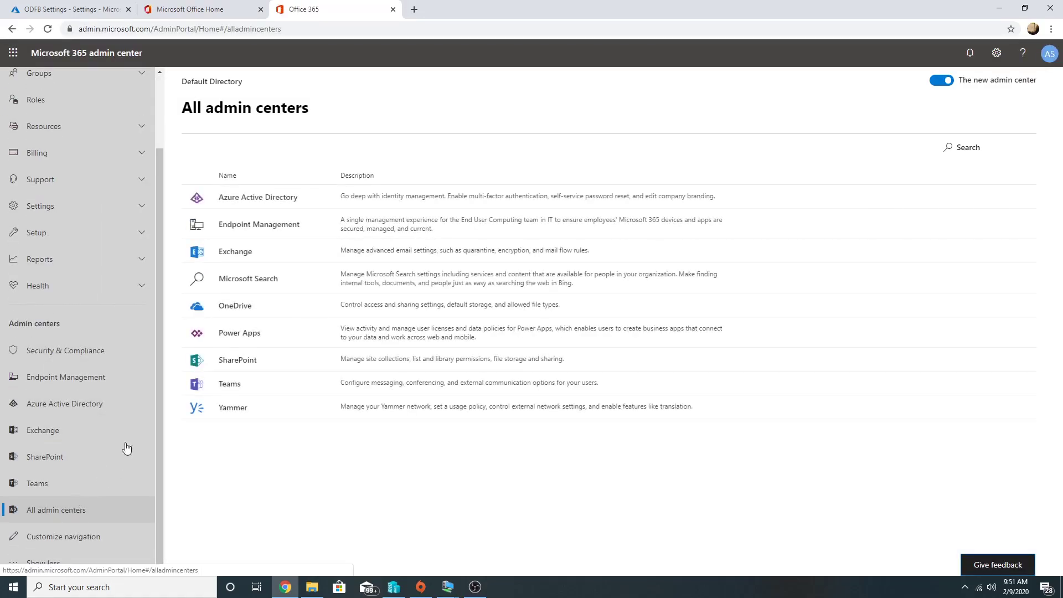
click(238, 307)
Step: Look through the OneDrive admin center's Sharing, Sync, Storage, Device access, Compliance and Notifications settings
click(23, 136)
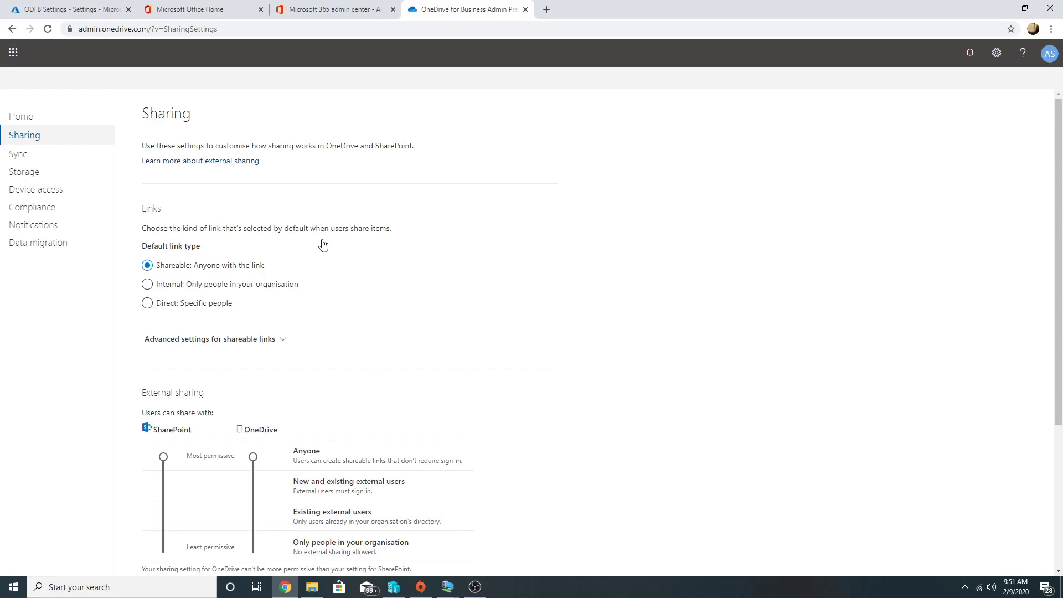
scroll(387, 254, down, 4)
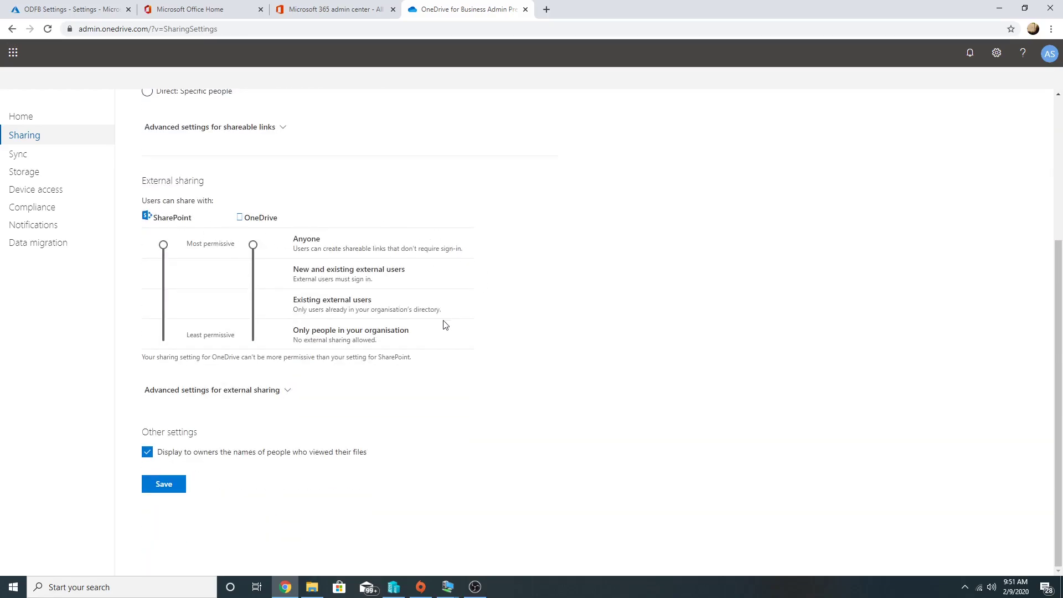
click(32, 158)
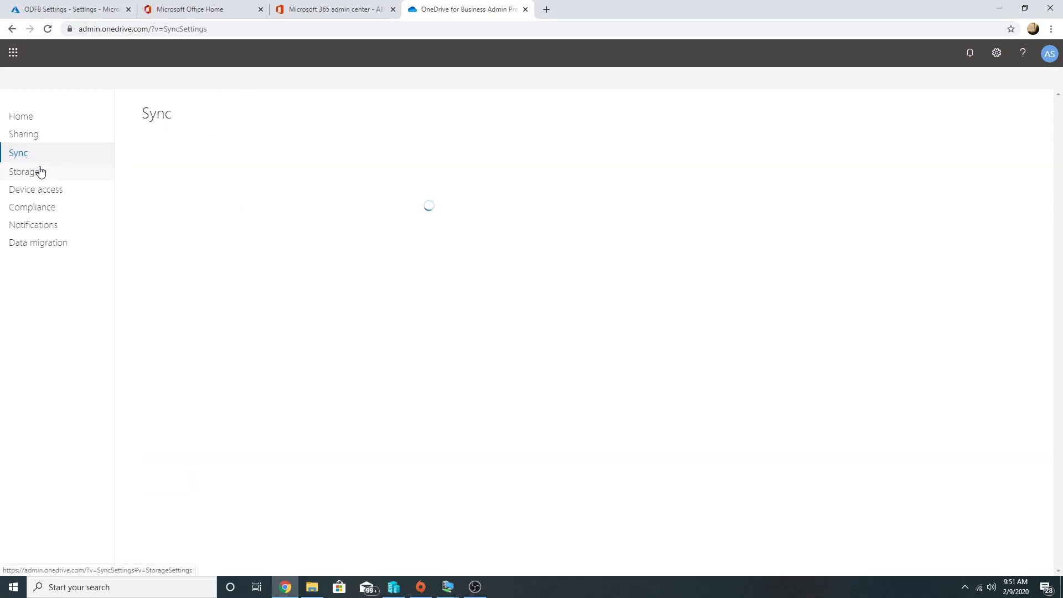
click(38, 172)
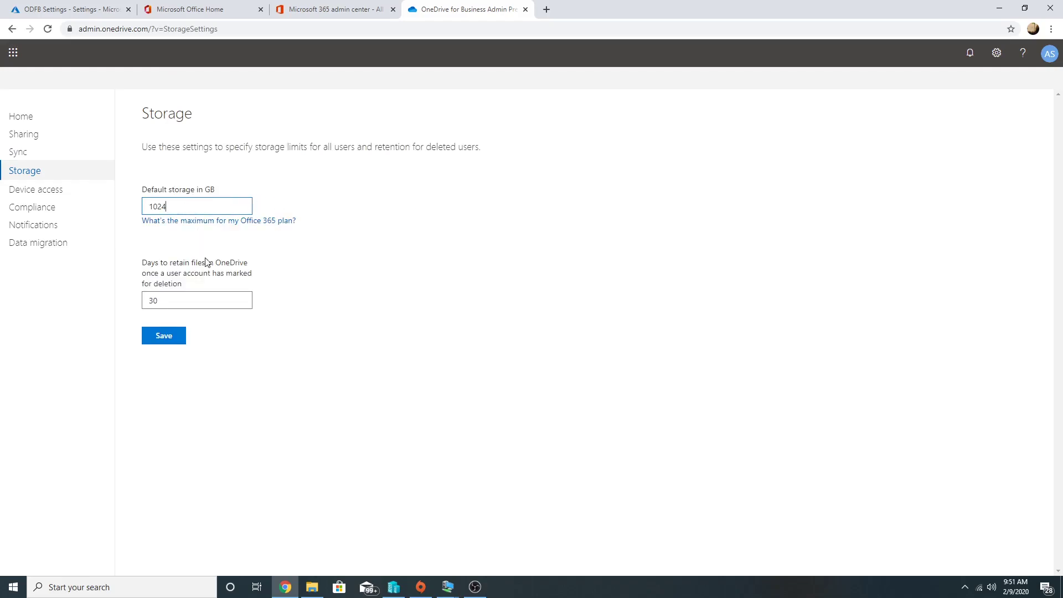
click(55, 193)
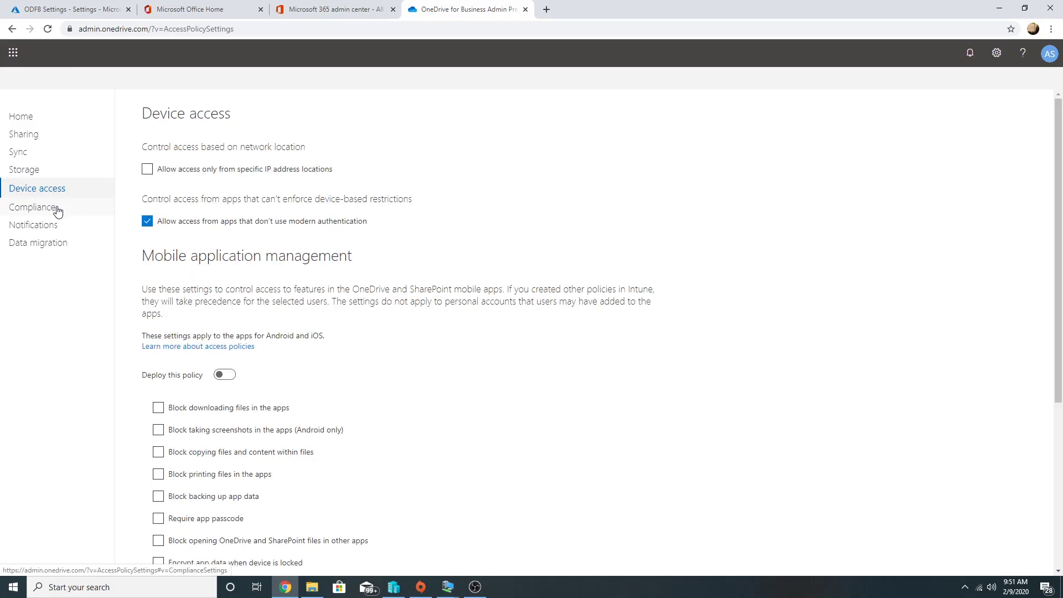
click(32, 207)
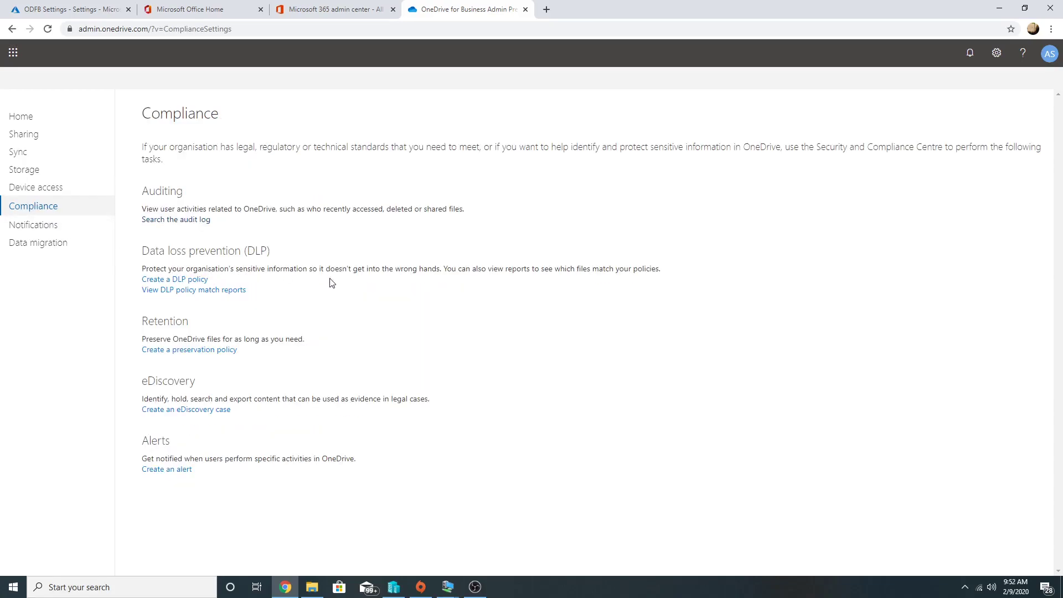
click(55, 228)
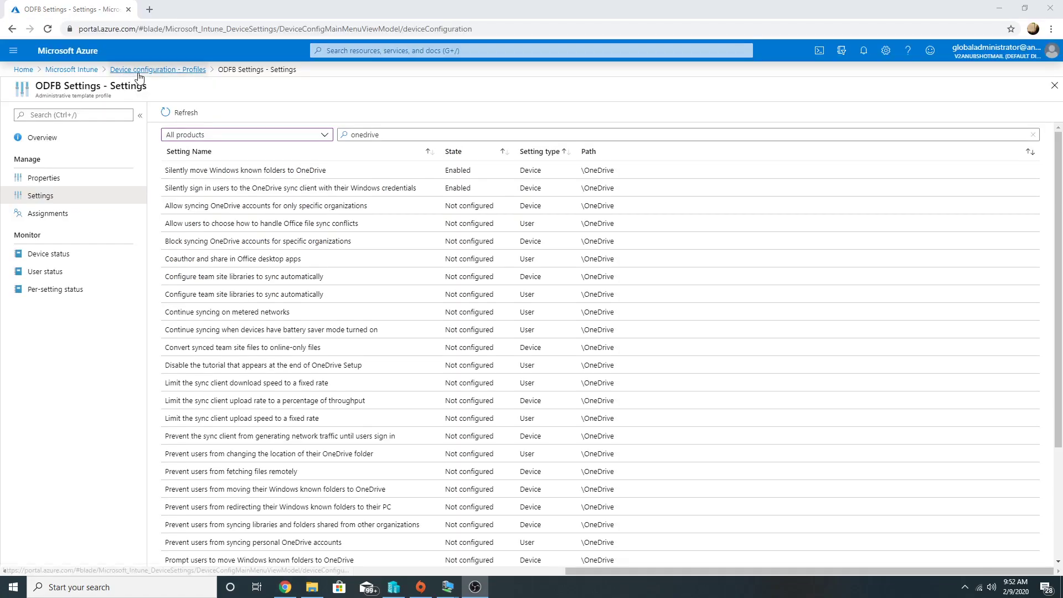
Step: Assign the ODFB Settings profile in Intune to the Windows 10 One Drive Installation Dynamic Group and save the assignment
click(138, 72)
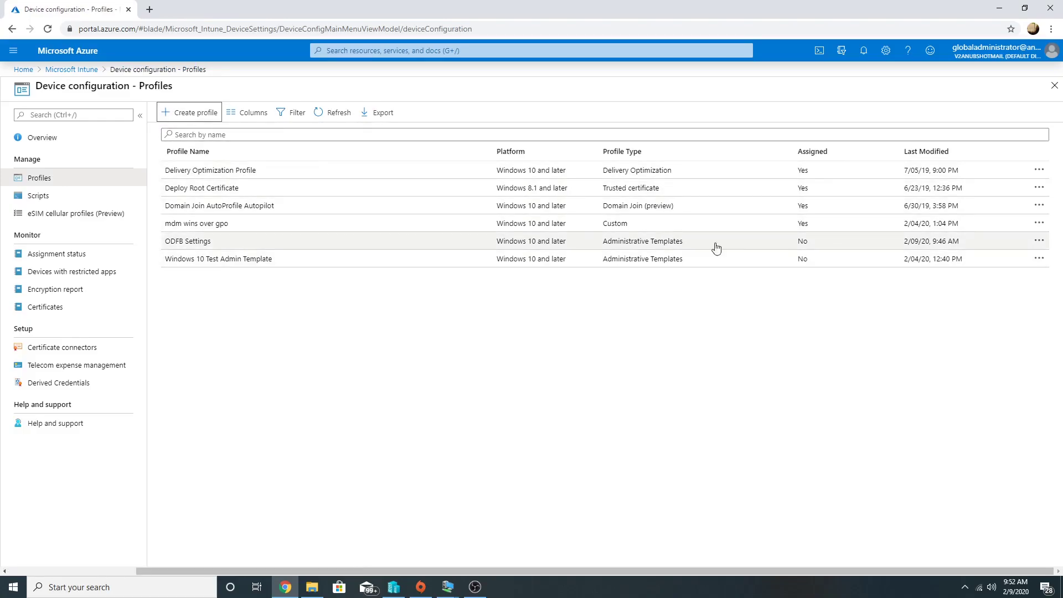
click(1039, 241)
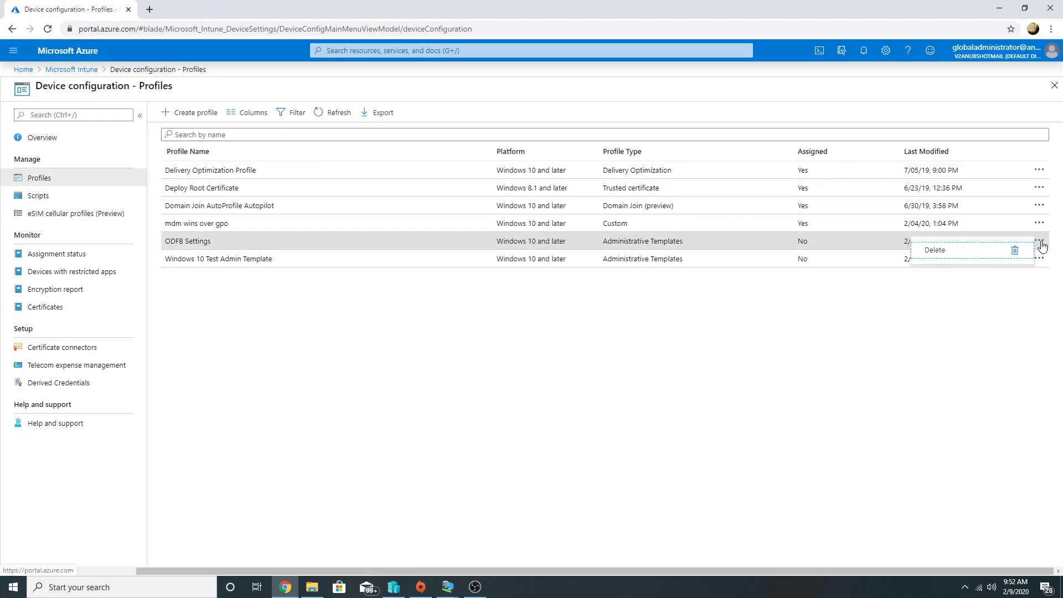
click(924, 280)
click(202, 242)
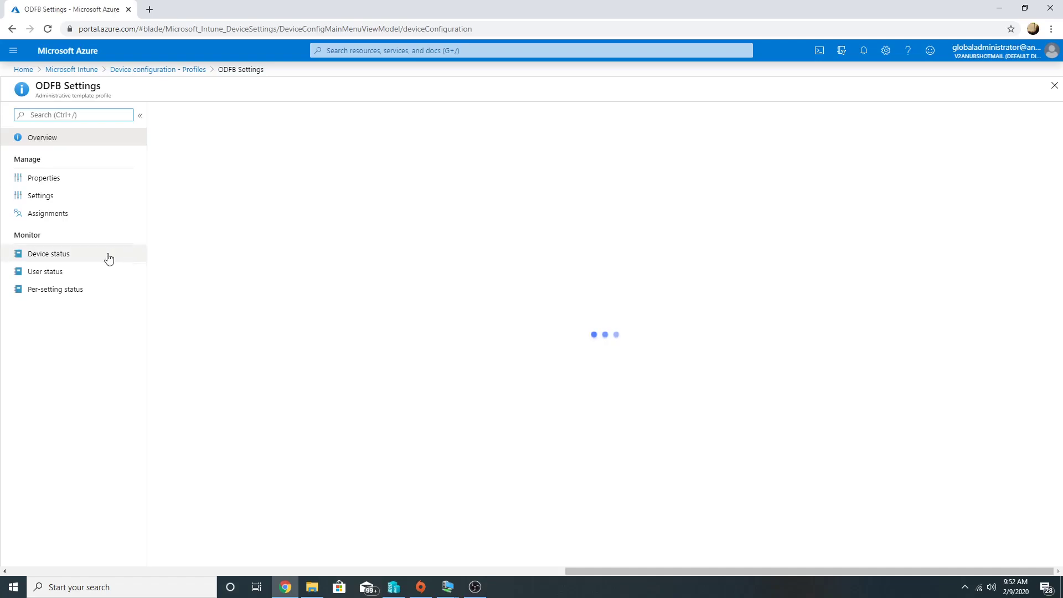
click(59, 214)
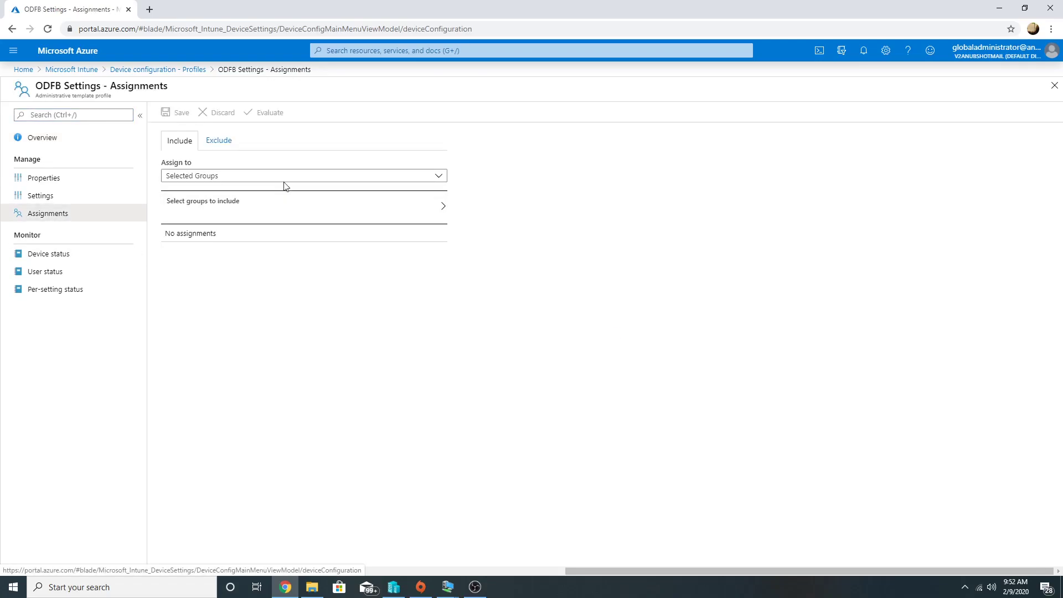
click(281, 202)
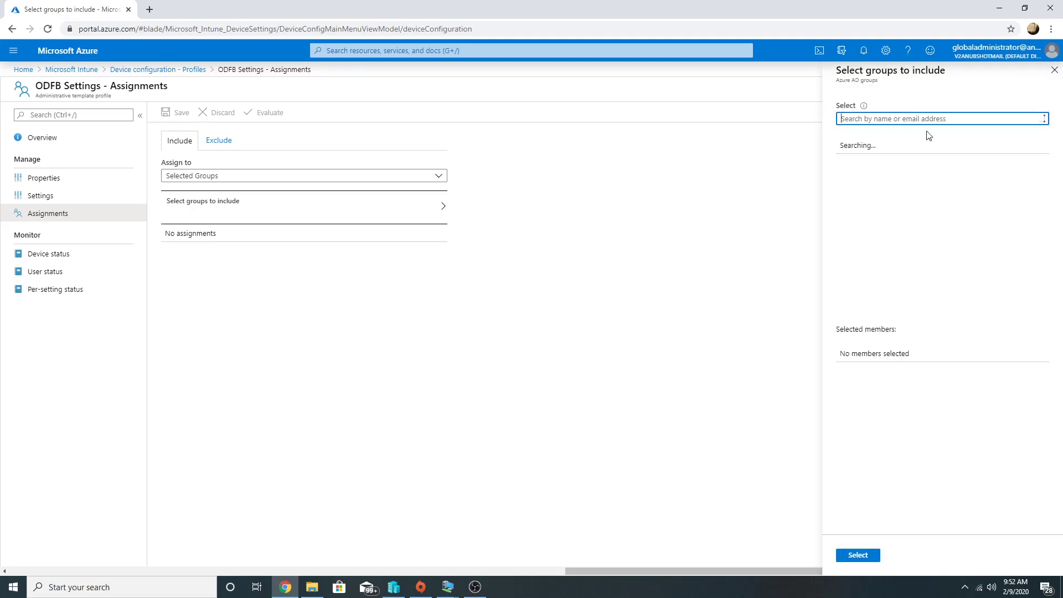
text(windows)
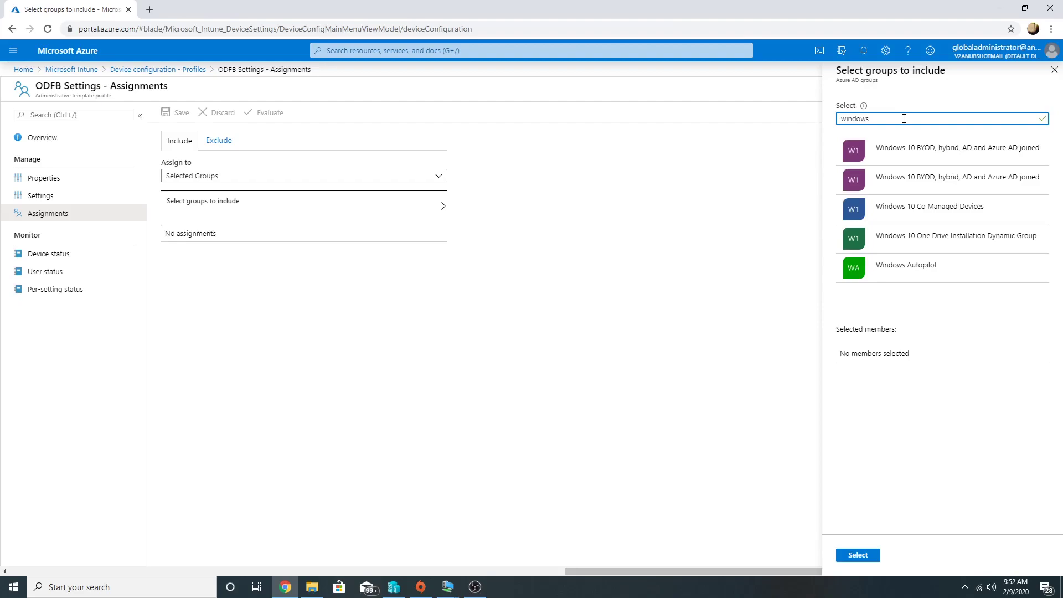
click(943, 238)
click(858, 554)
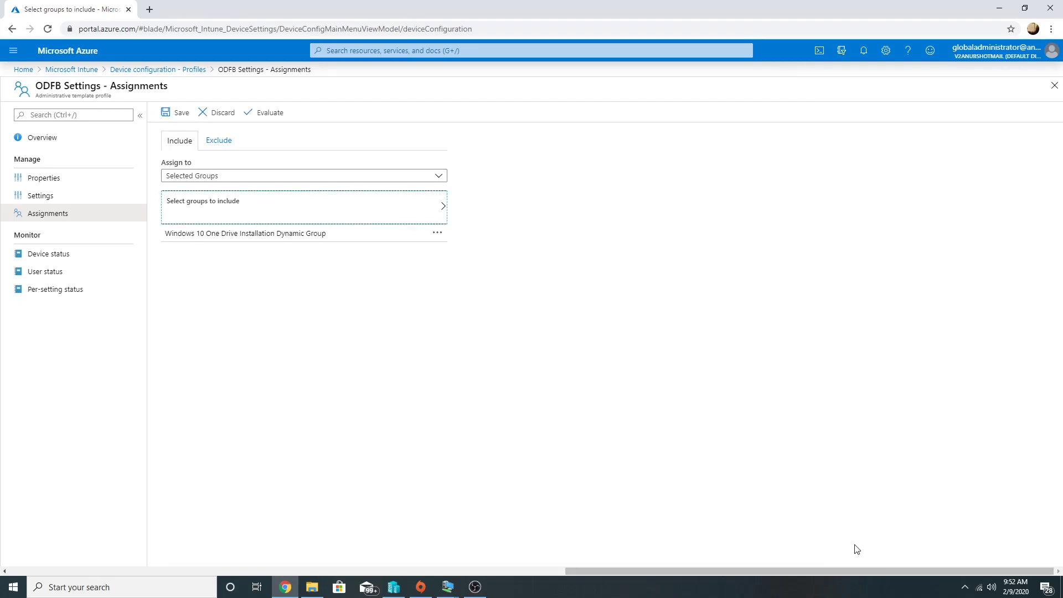
click(176, 113)
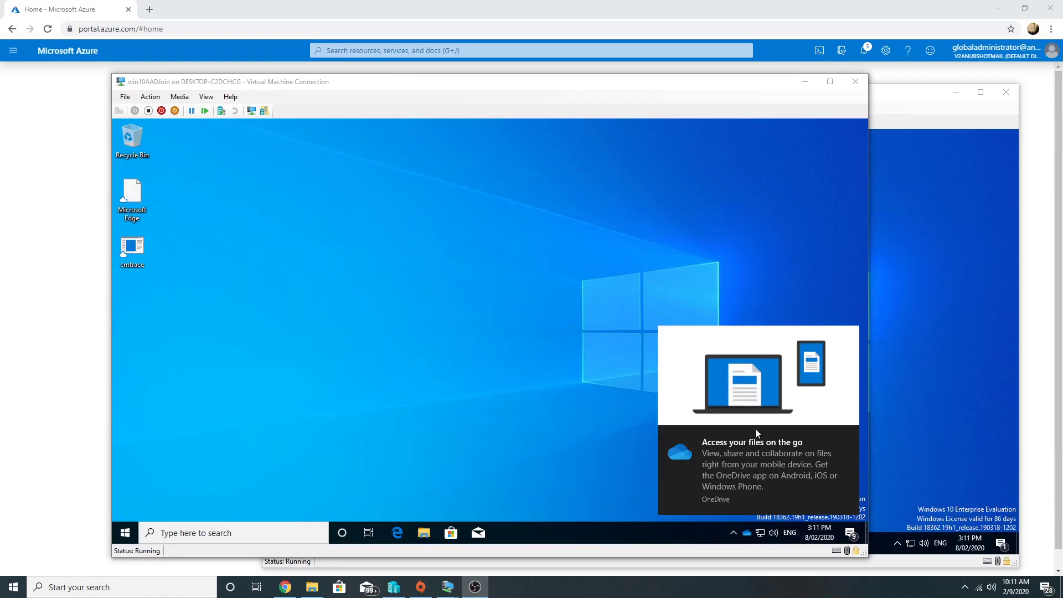
Step: Dismiss the OneDrive setup window on win10AADRegistered, compare its desktop and installed apps with win10AADJoin, and minimize the virtual machine
click(901, 375)
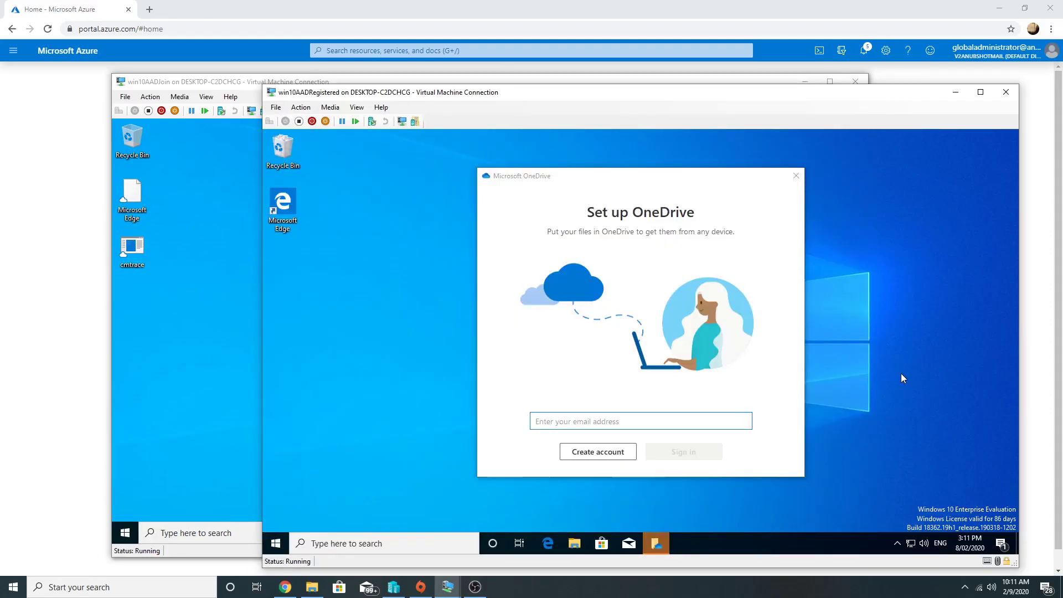
click(796, 177)
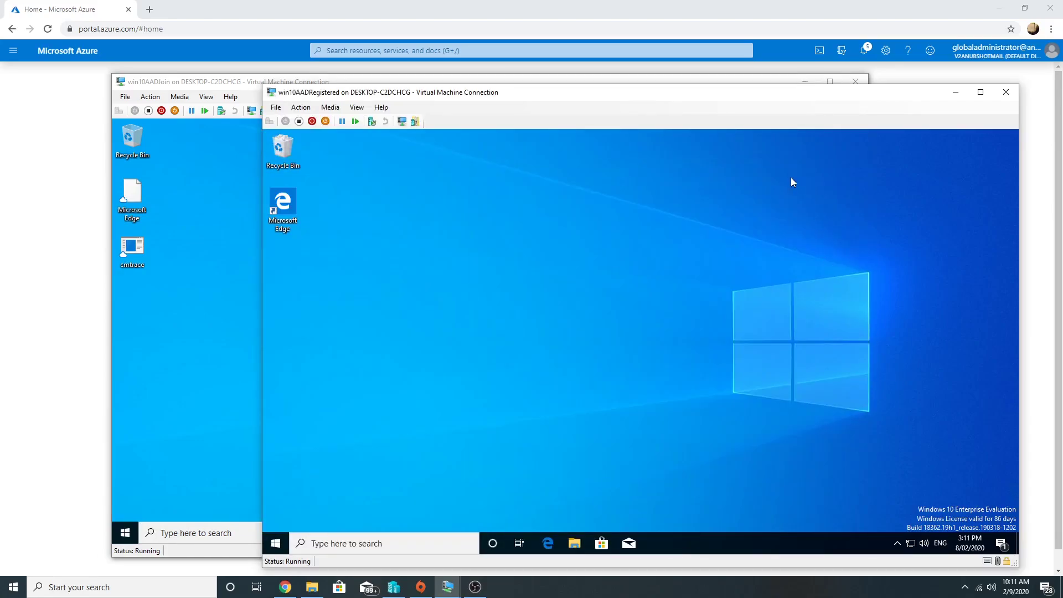
click(165, 228)
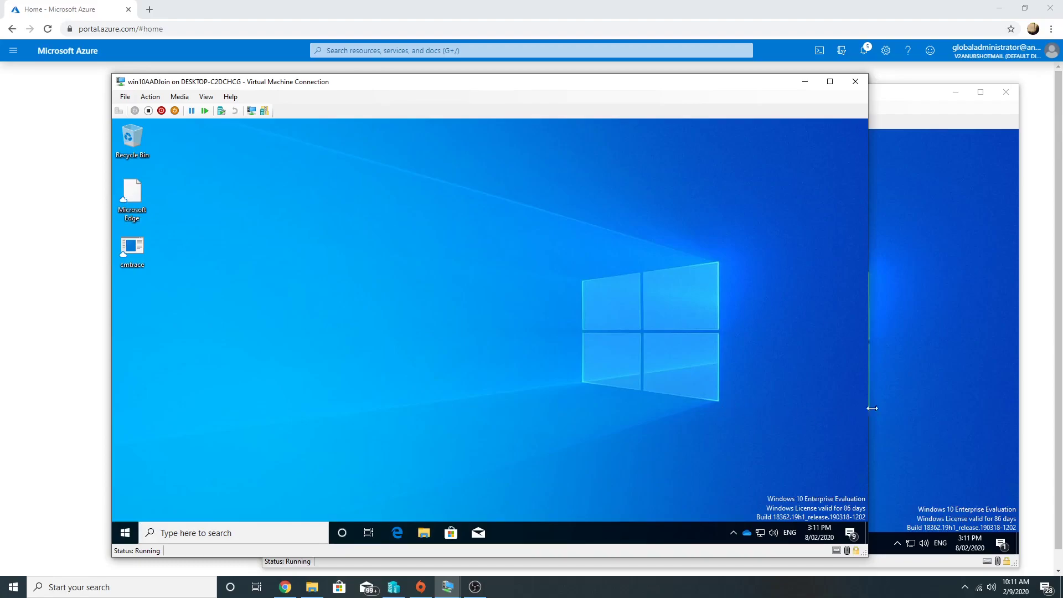
click(934, 504)
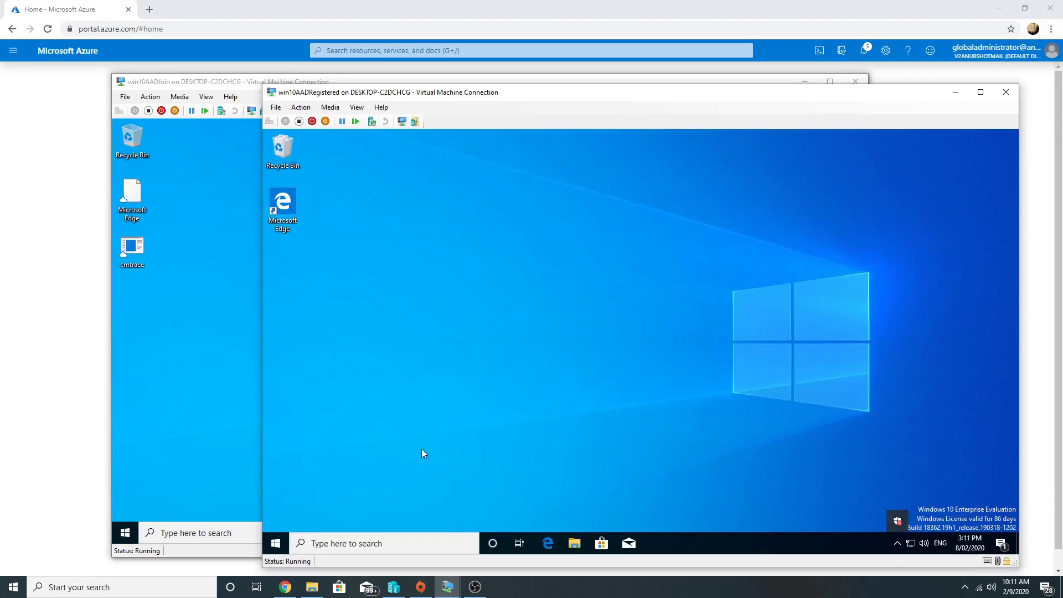
click(282, 546)
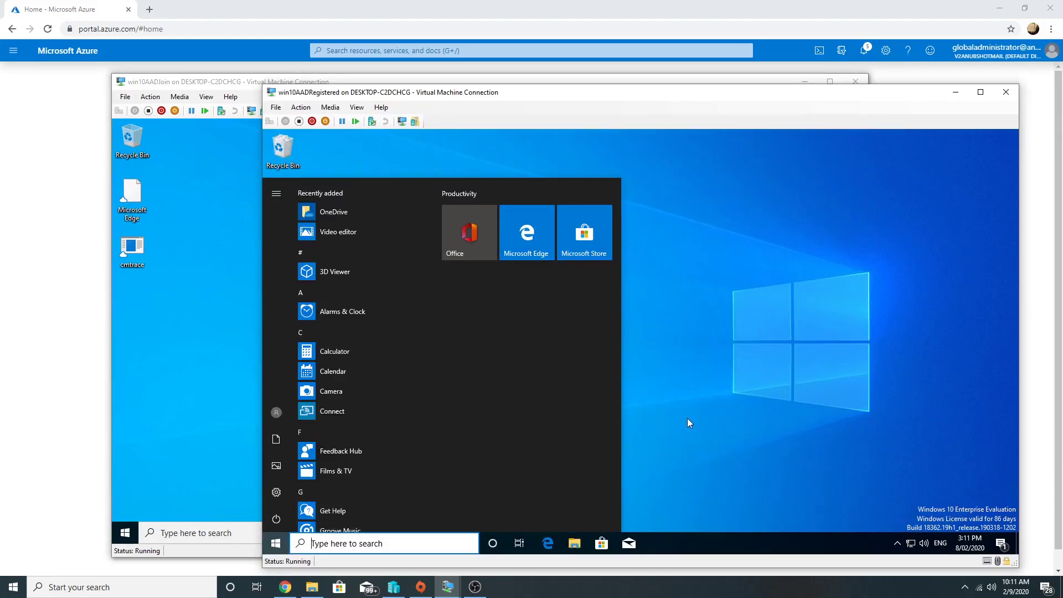
click(956, 92)
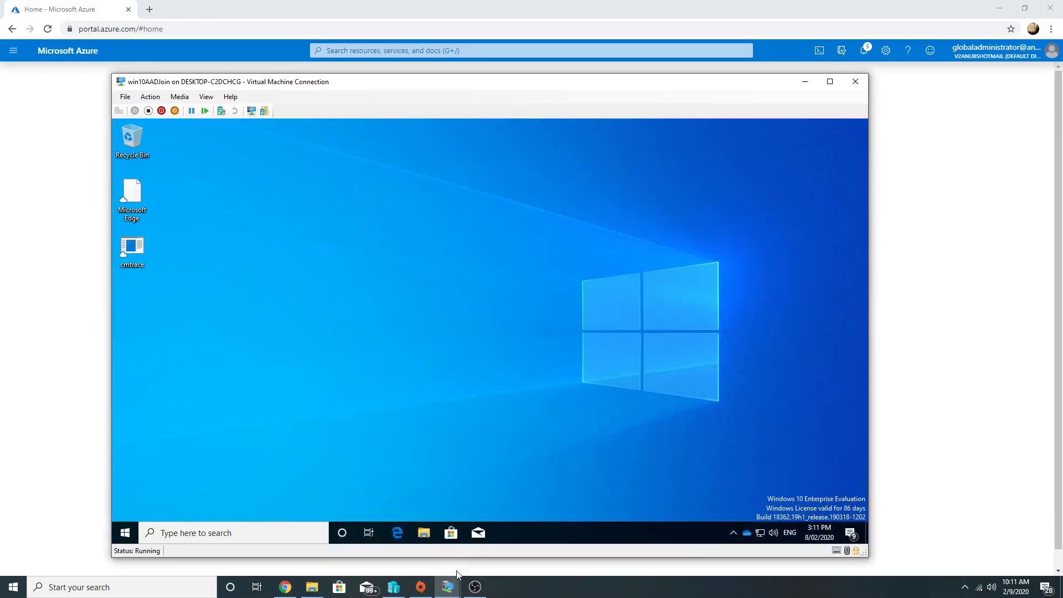
Step: Switch to the win10domain1 virtual machine, view its synced OneDrive folder, and close it
mouse_move(451, 586)
click(444, 550)
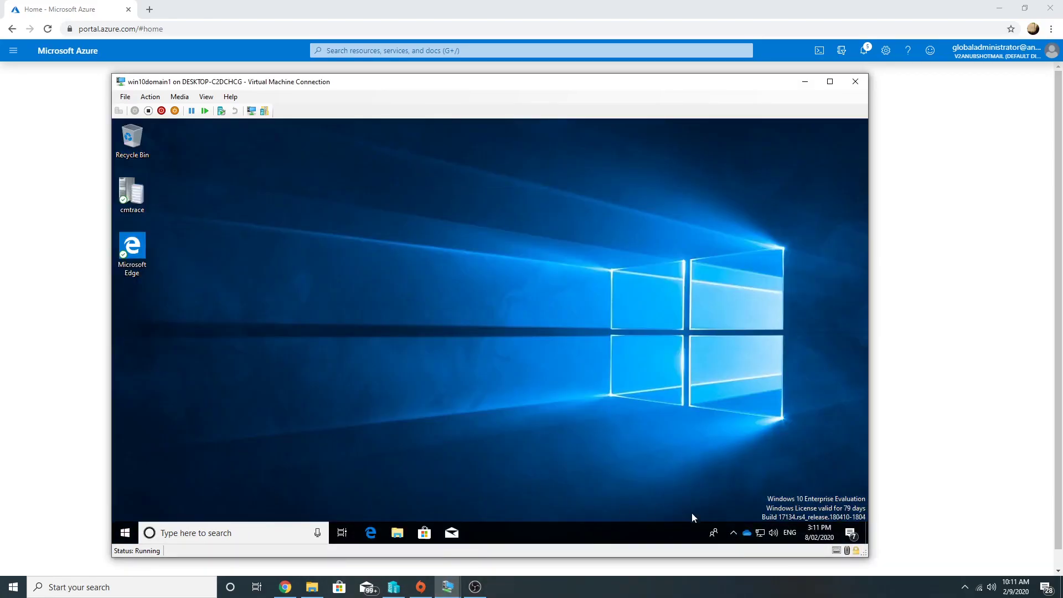
double_click(747, 533)
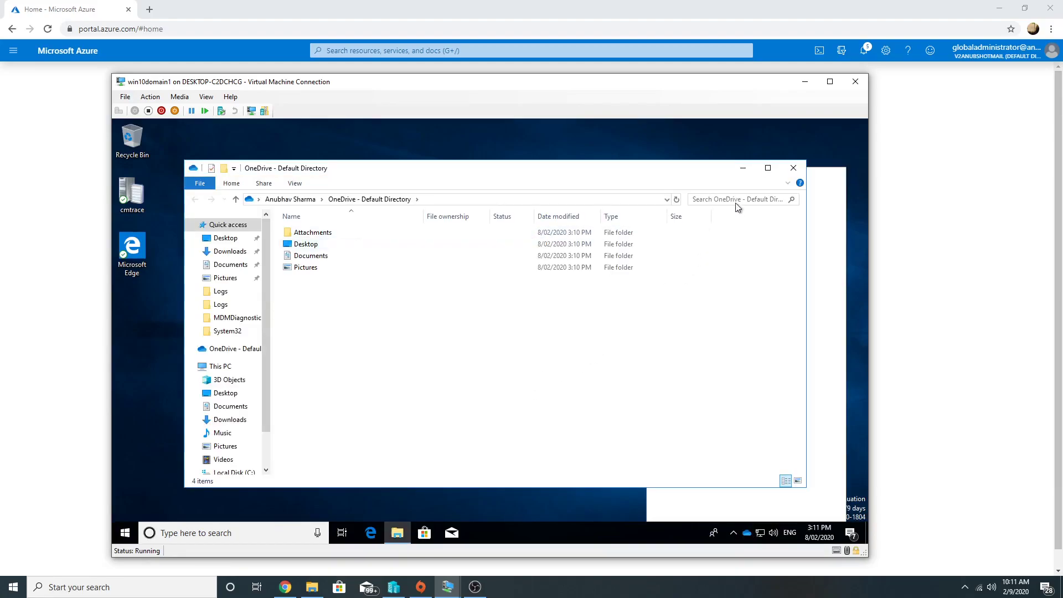
click(794, 168)
click(240, 346)
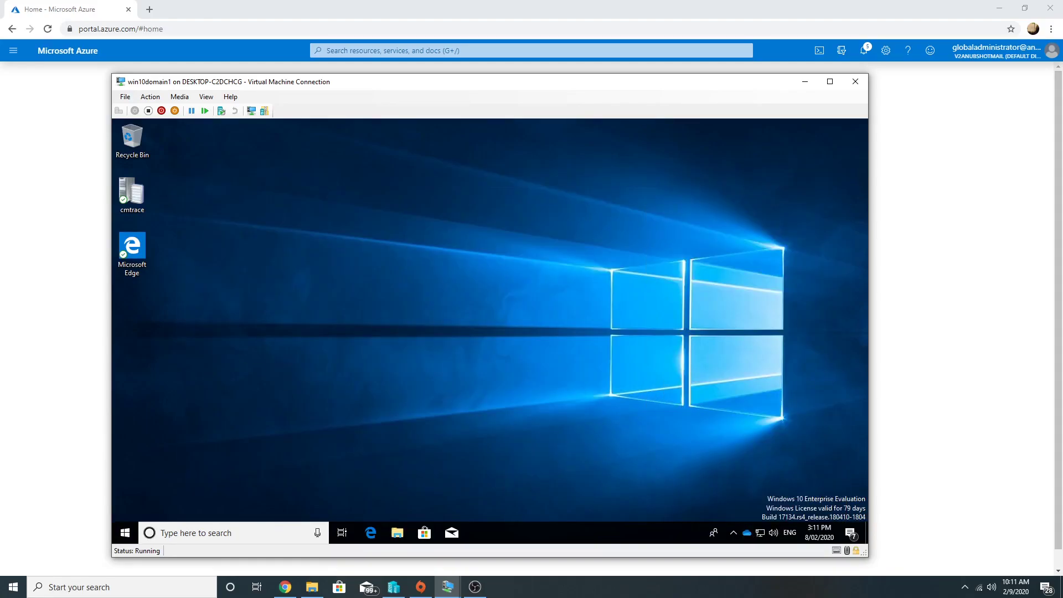
key(alt+Tab)
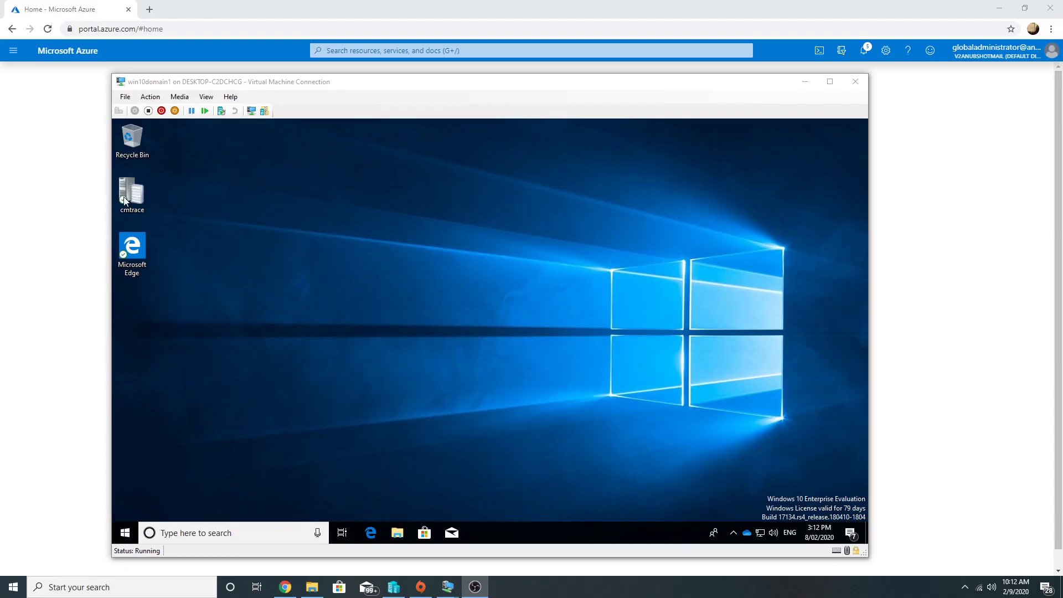
Step: Inspect the Documents, Desktop and Attachments folders in win10domain1's OneDrive through File Explorer, then minimize the virtual machine
click(399, 532)
click(227, 349)
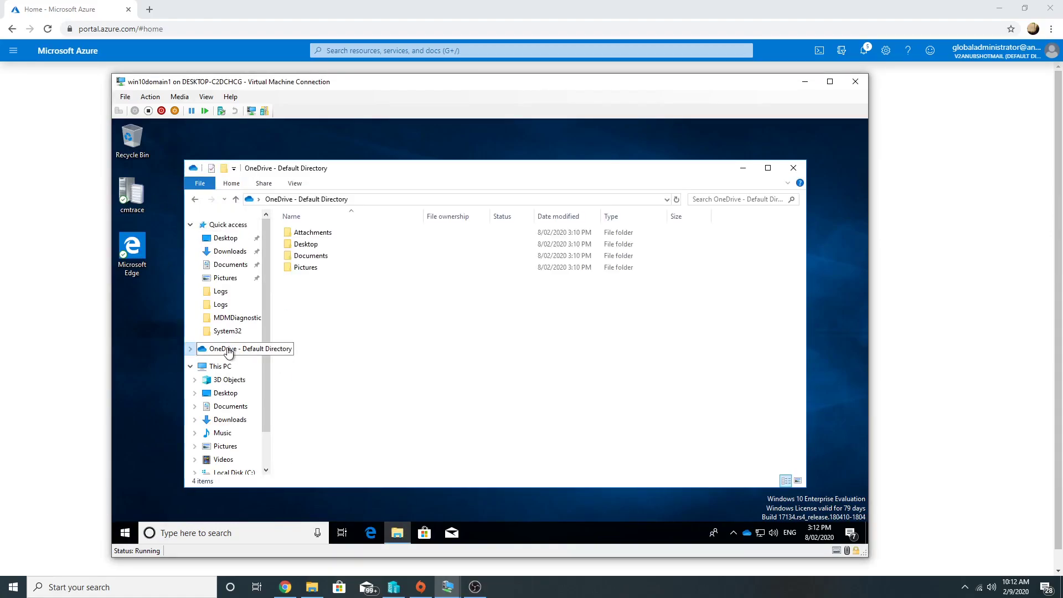
click(313, 255)
click(308, 244)
click(311, 232)
click(793, 168)
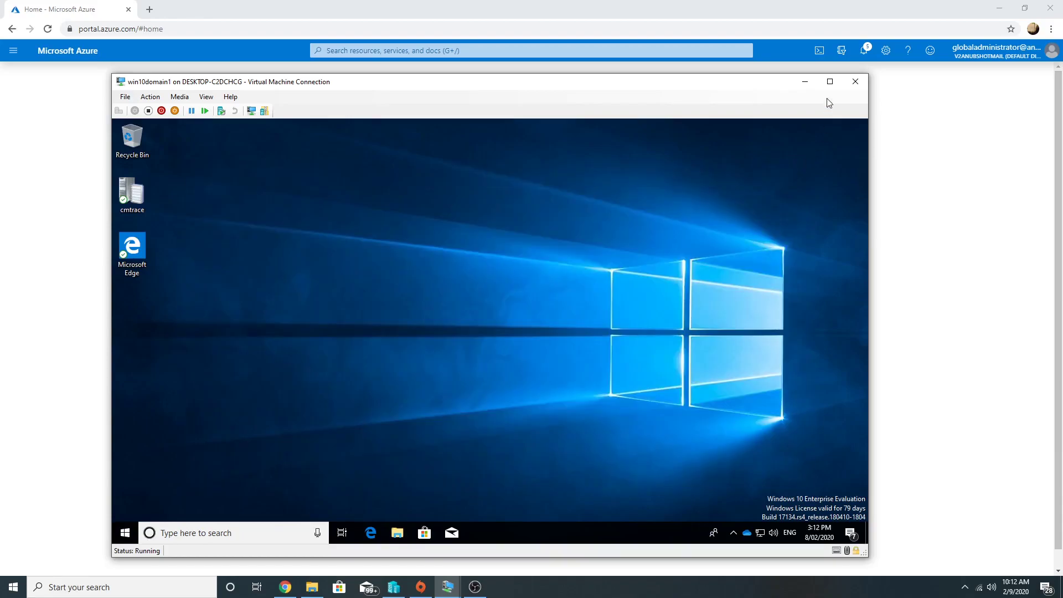
click(805, 81)
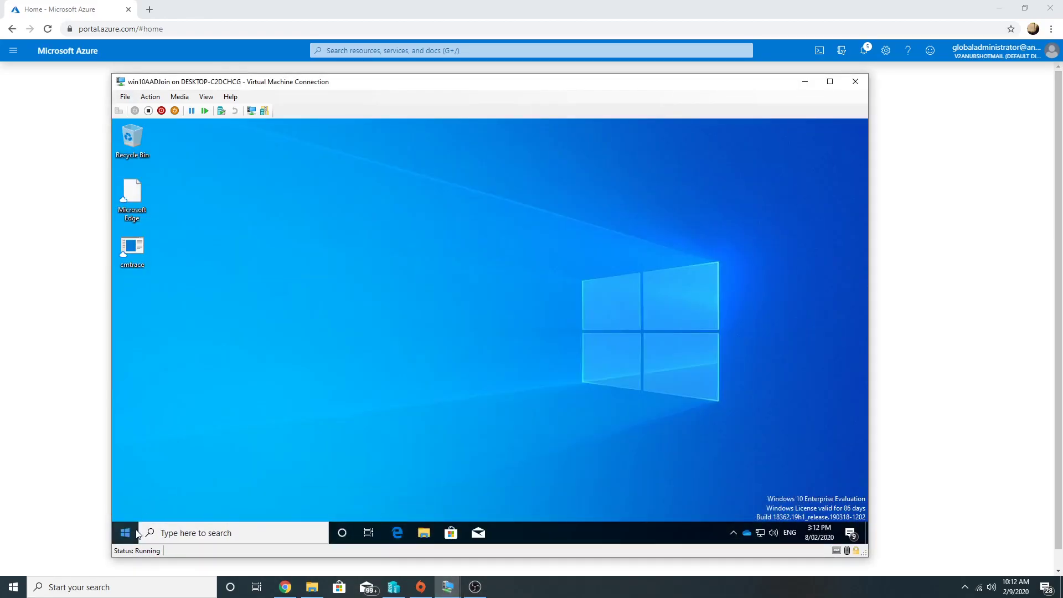
Step: Launch OneDrive on win10AADJoin to view its synced folders and close the folder window
click(136, 533)
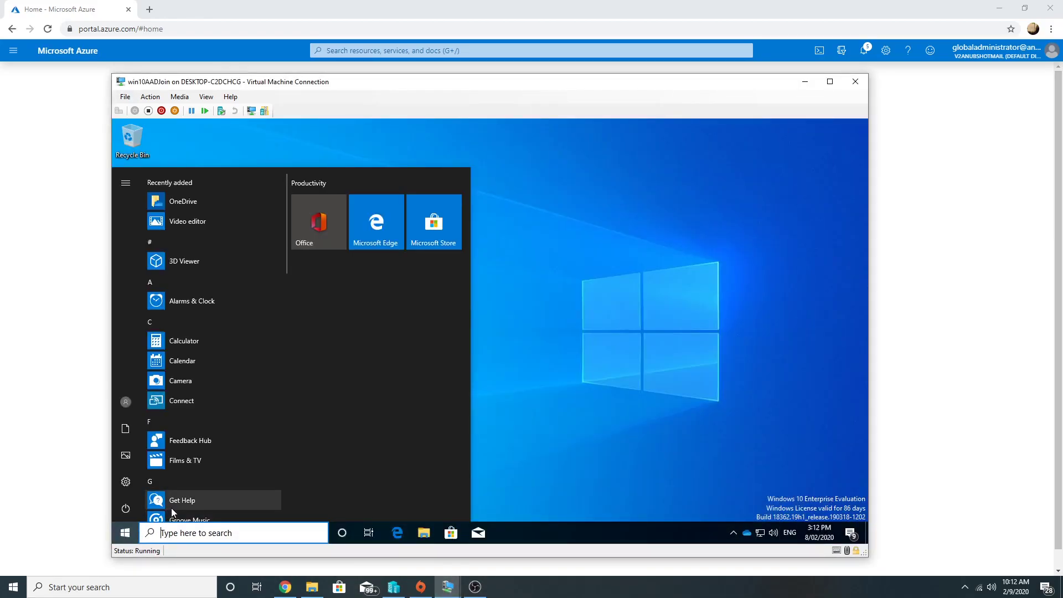
click(183, 201)
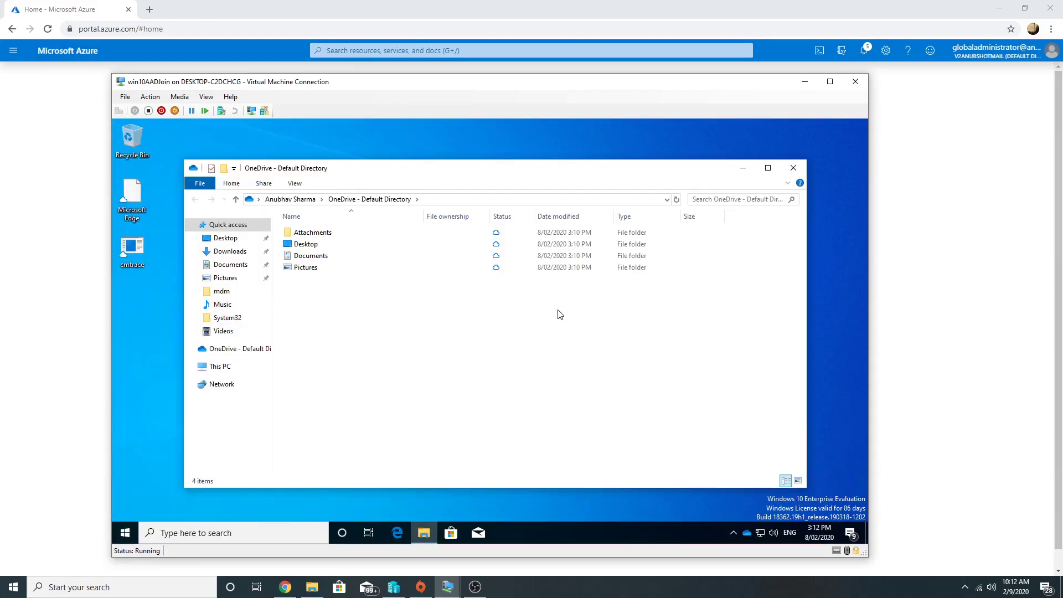
click(793, 167)
Step: Sign in to OneDrive on win10AADRegistered with the work account's email address and password
mouse_move(449, 586)
click(534, 555)
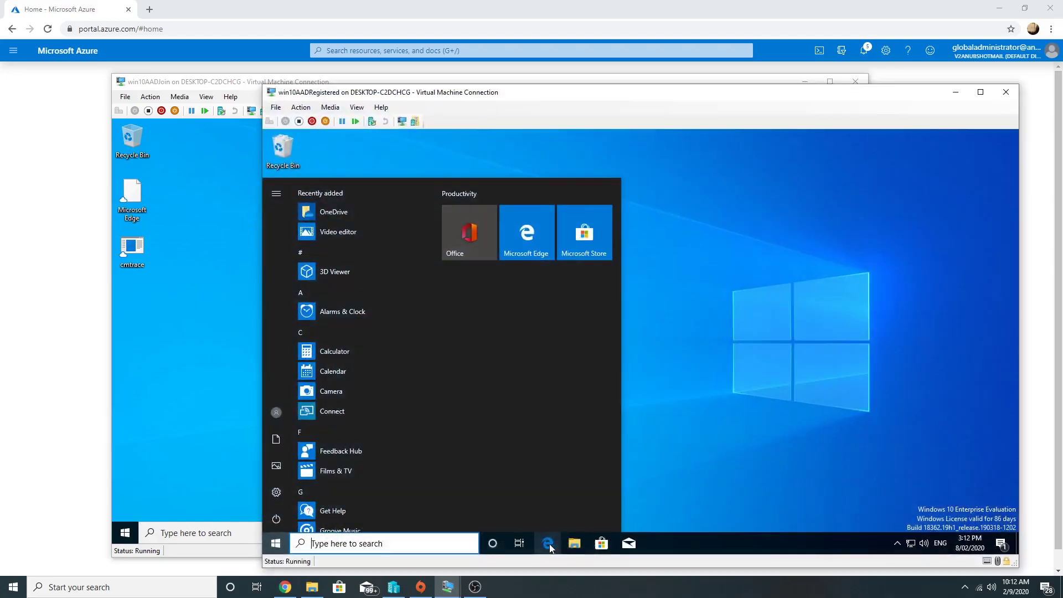
click(657, 321)
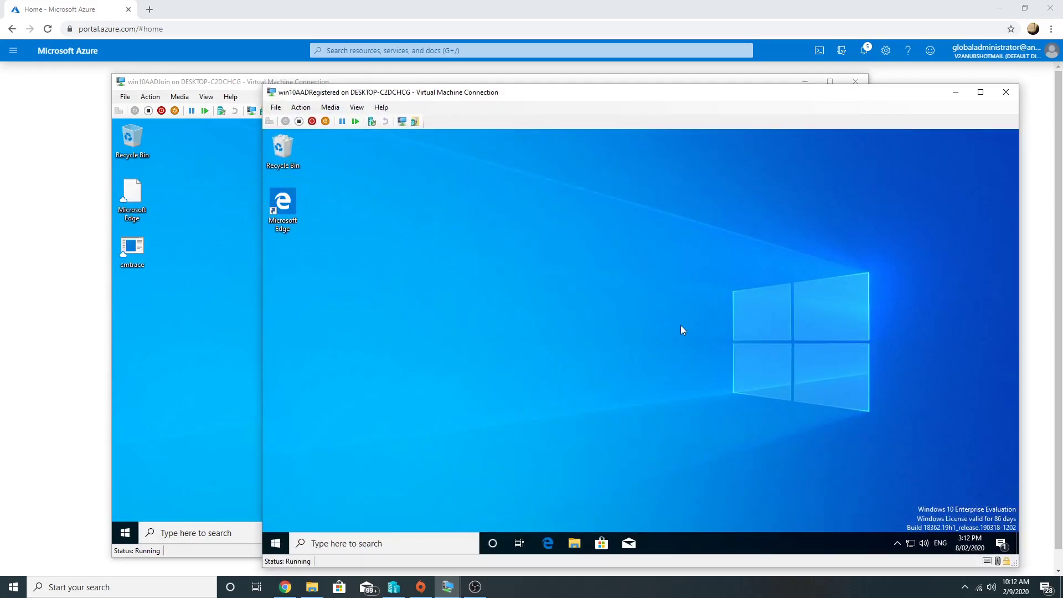
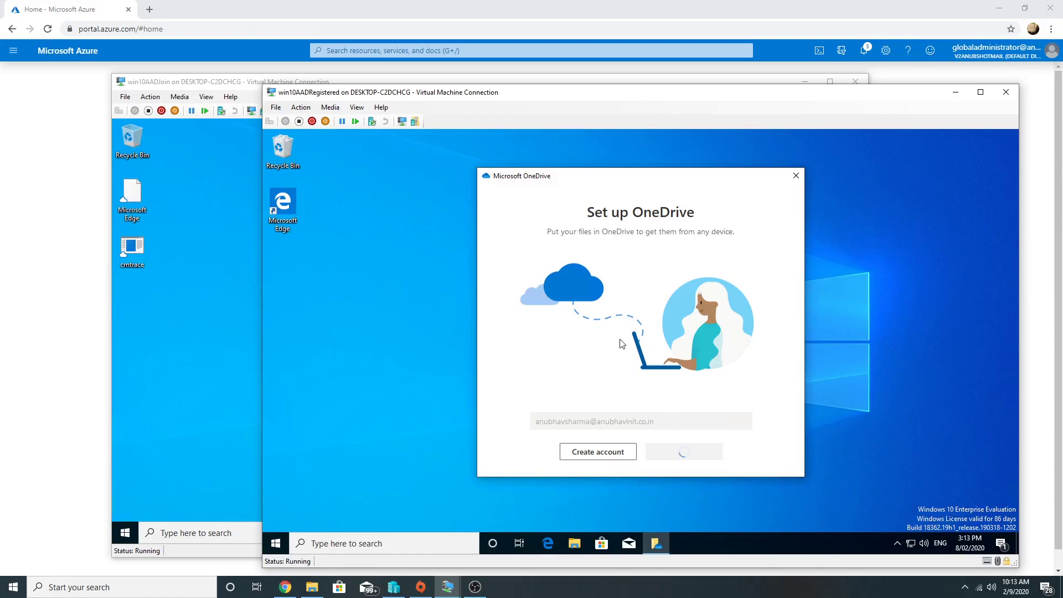
key(ctrl+v)
key(Return)
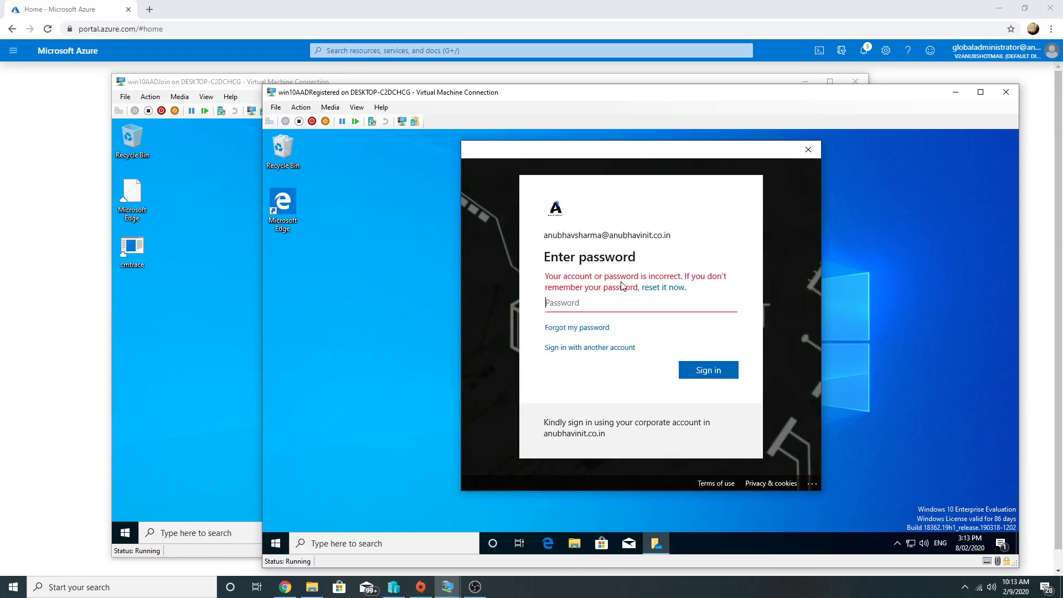
text(•••••••••••)
key(Return)
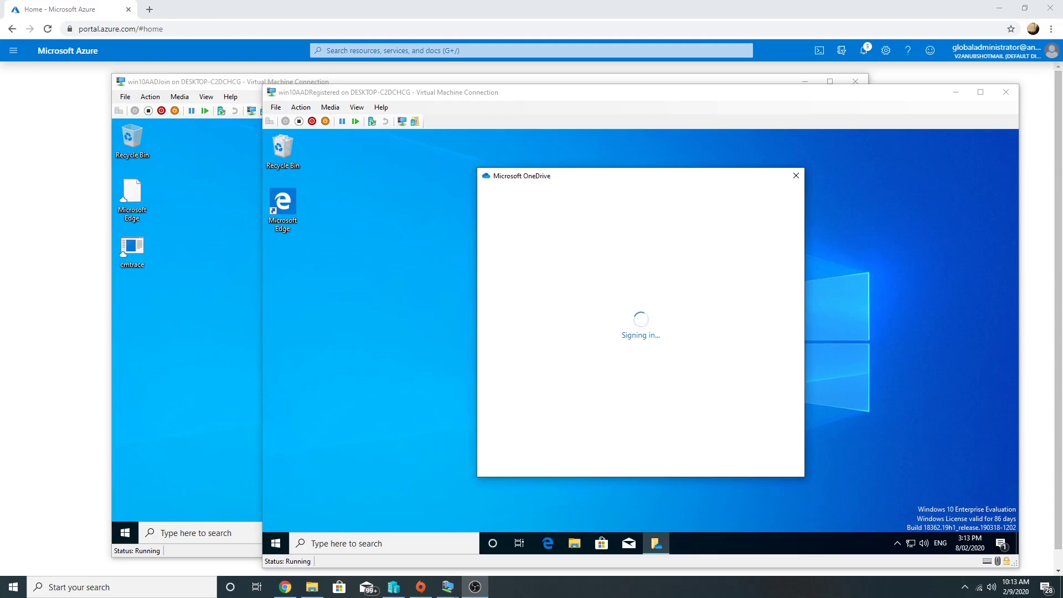
Step: Complete the OneDrive introduction pages, postpone the mobile app, and open the OneDrive folder
click(766, 452)
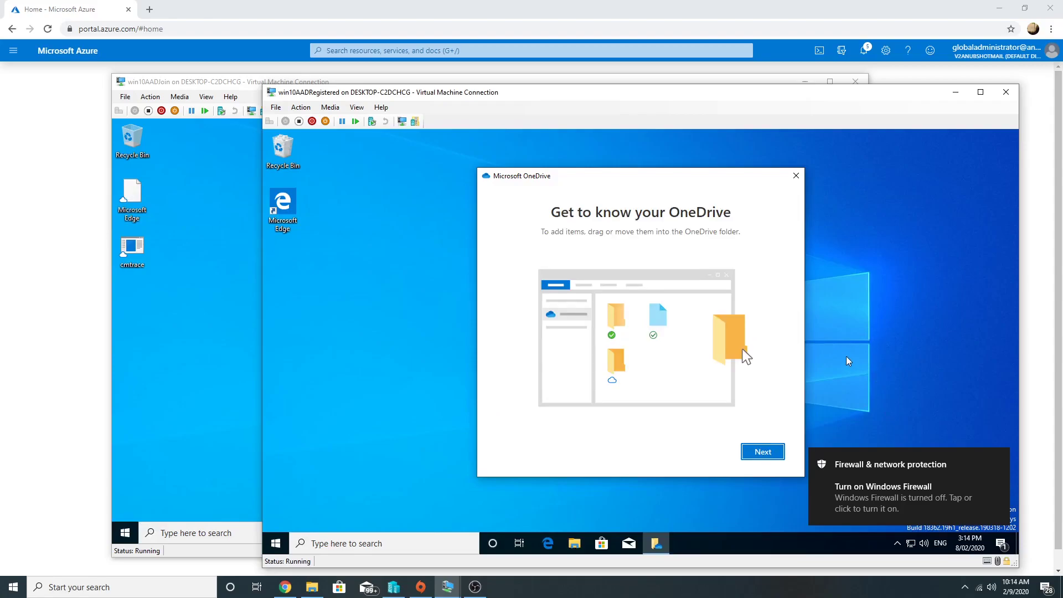
click(756, 454)
click(755, 454)
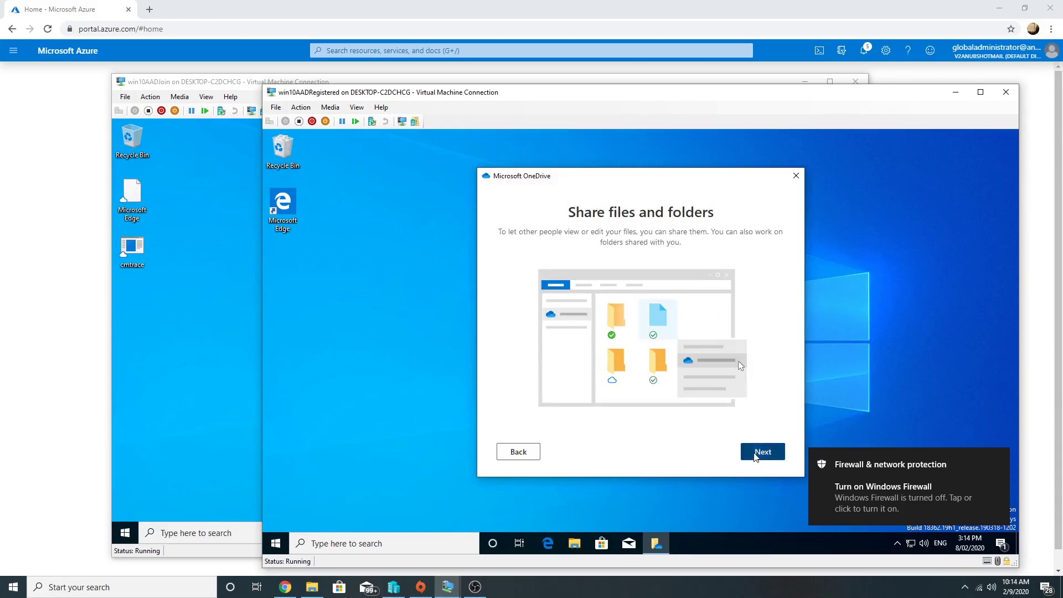
click(756, 454)
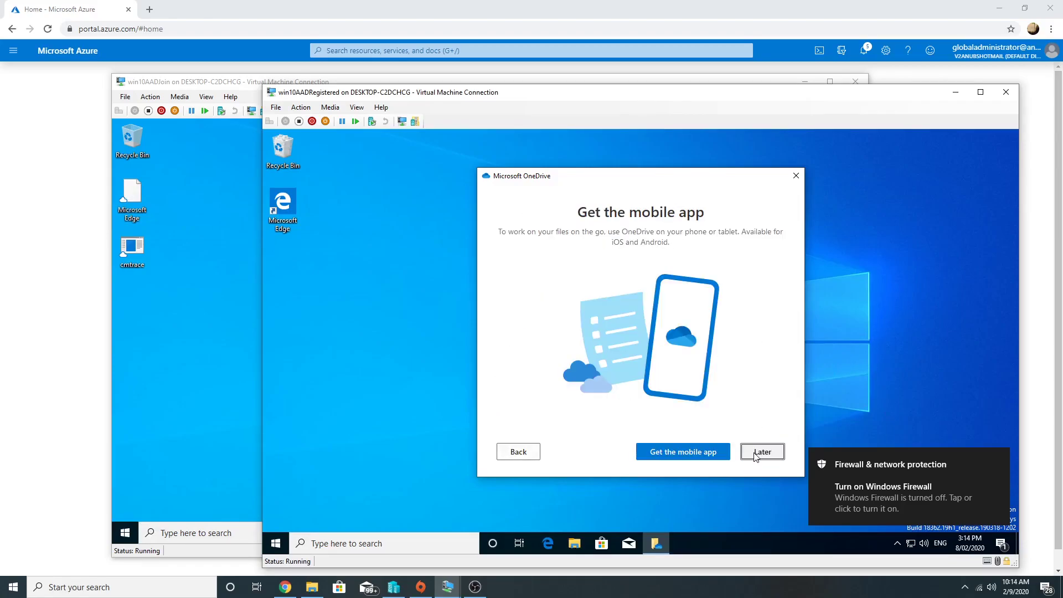
click(756, 454)
click(755, 454)
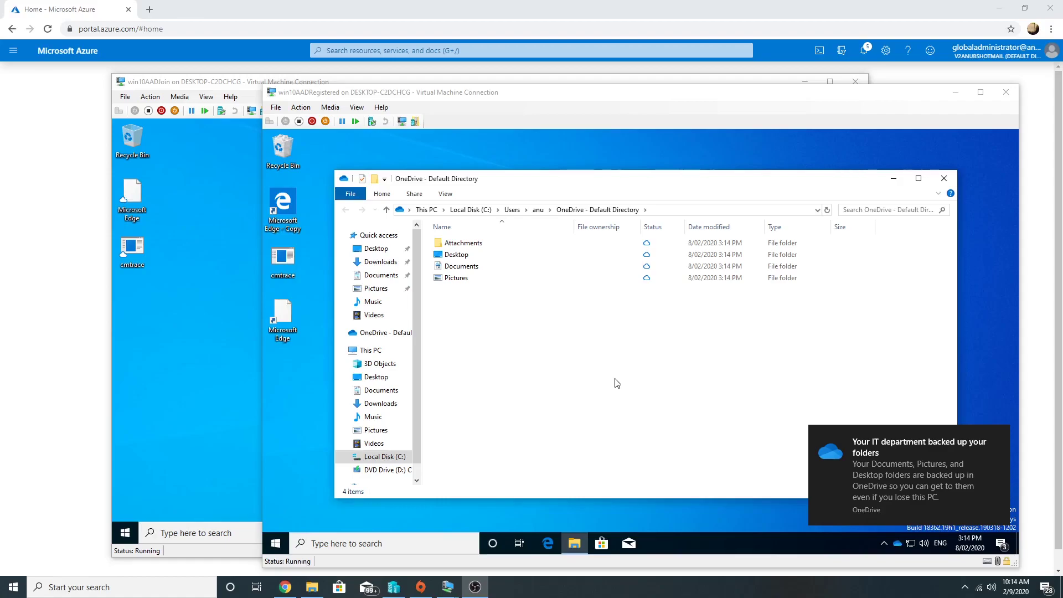
Step: Create a folder named "synched testing" in the OneDrive - Default Directory folder on win10AADRegistered
right_click(502, 301)
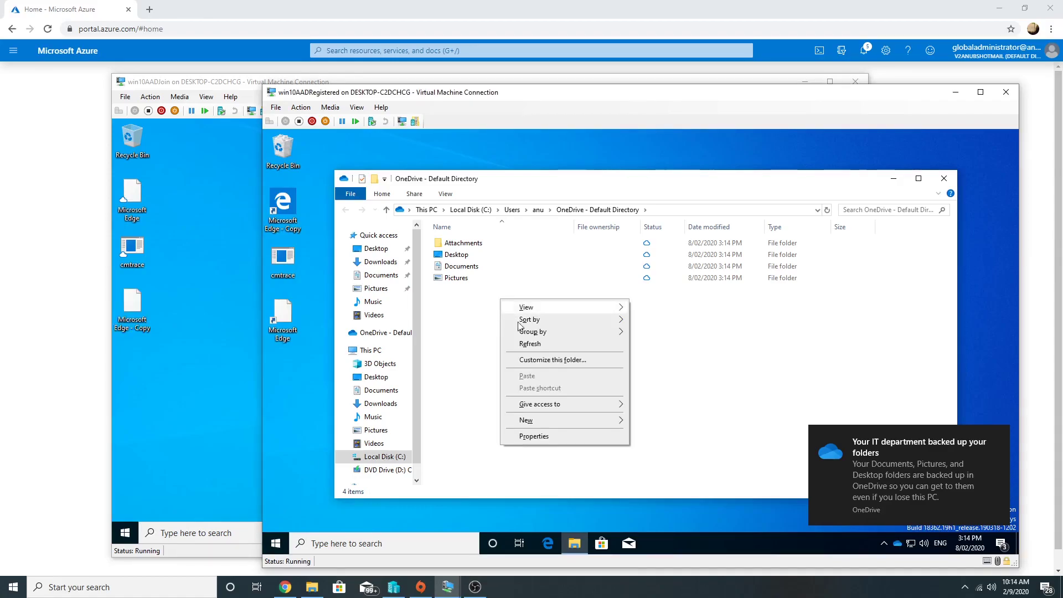
mouse_move(530, 425)
click(650, 420)
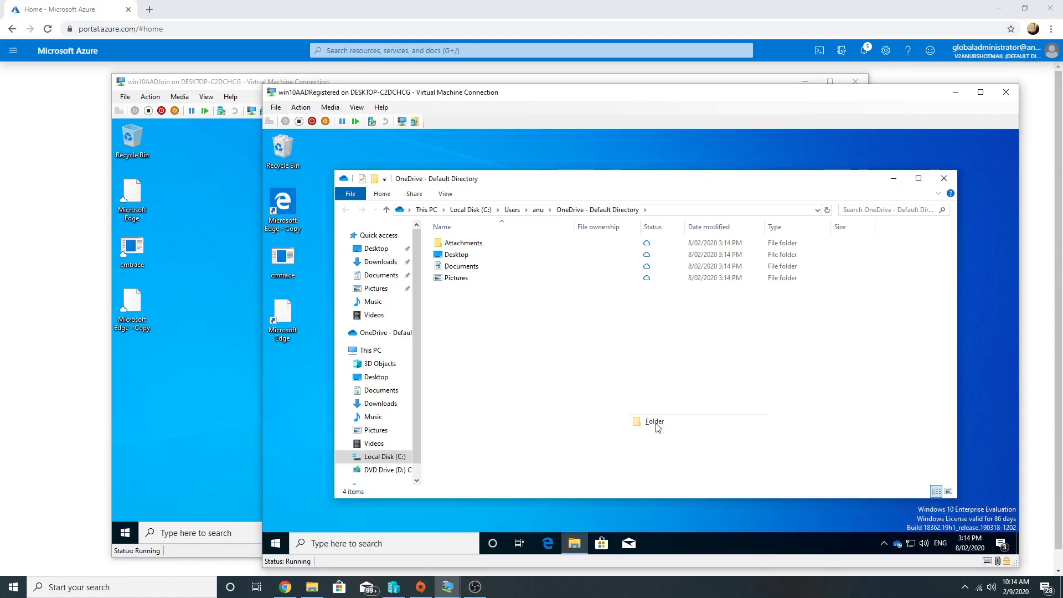
text(syn)
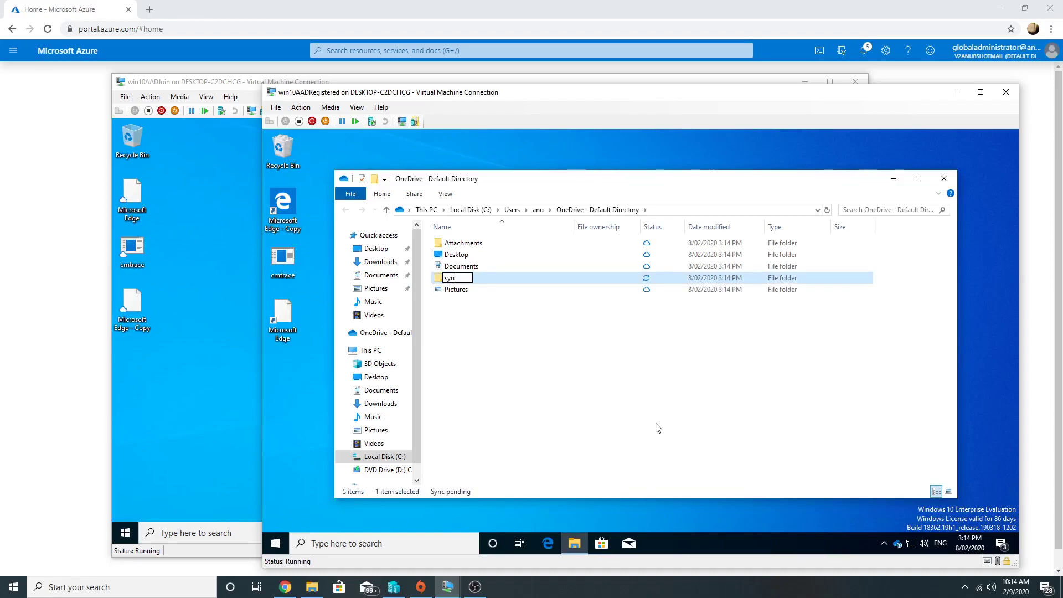
text(ched testing)
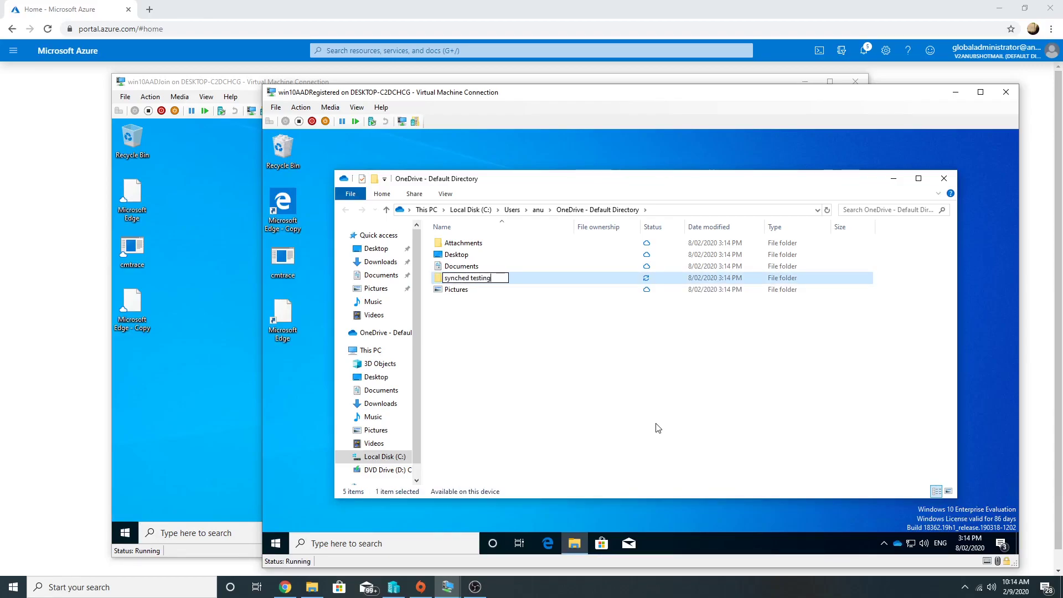
key(Return)
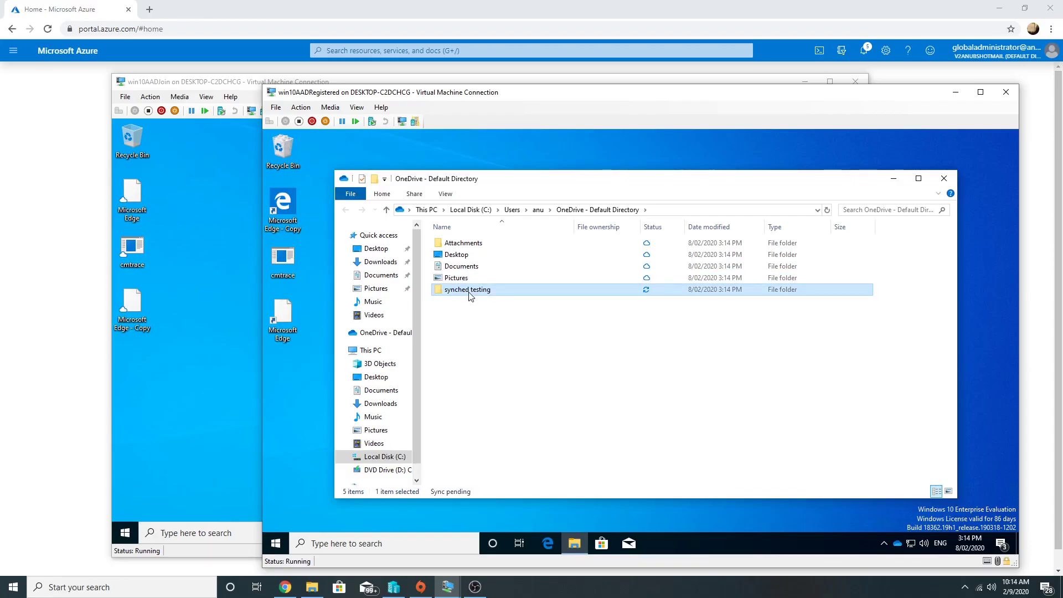
Step: Create a text document named "testing" inside the synched testing folder and return to the OneDrive root folder
double_click(471, 291)
right_click(538, 312)
mouse_move(589, 445)
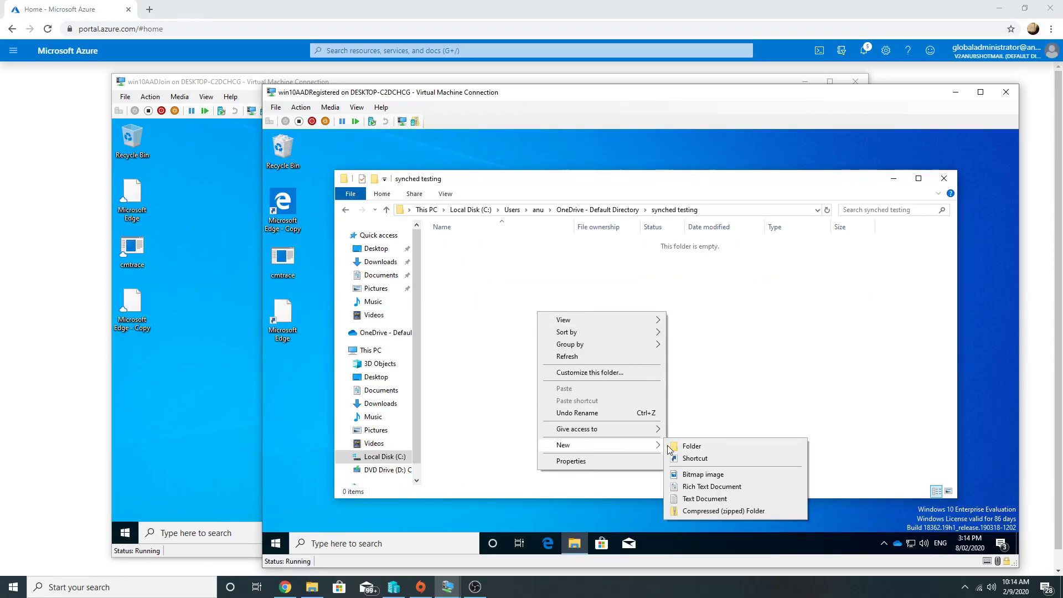
click(703, 498)
text(te)
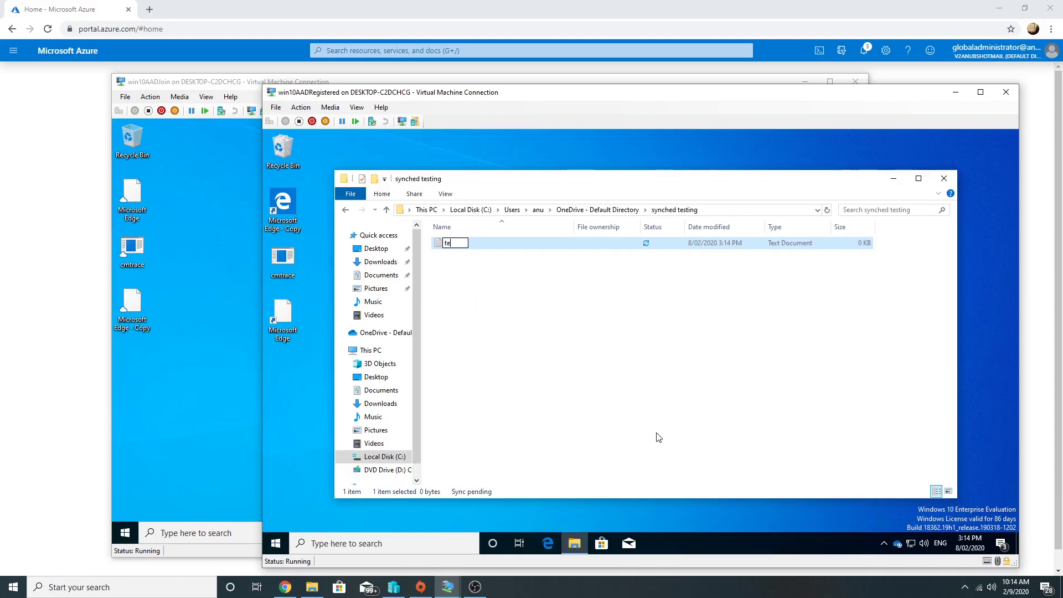
text(sting)
click(659, 438)
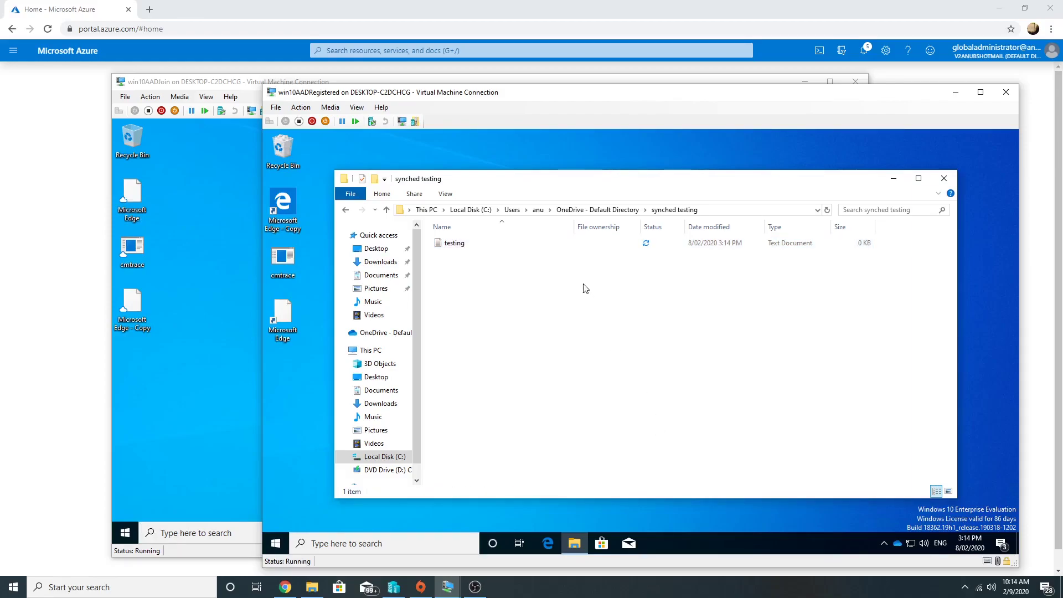
click(597, 210)
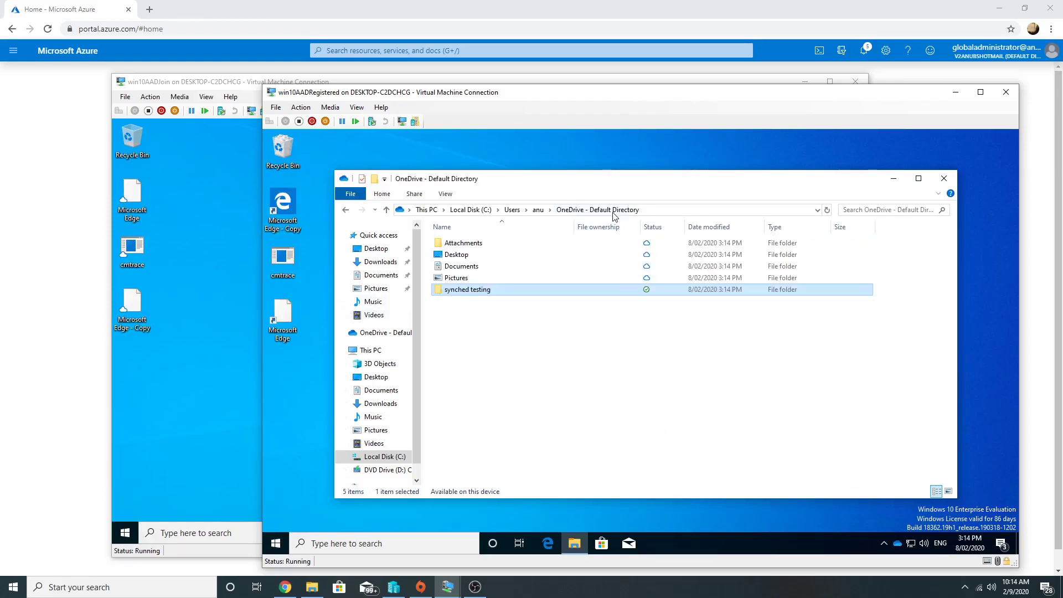
Step: On win10AADJoin, open the synched testing folder in OneDrive - Default Directory to check the synced file
click(220, 388)
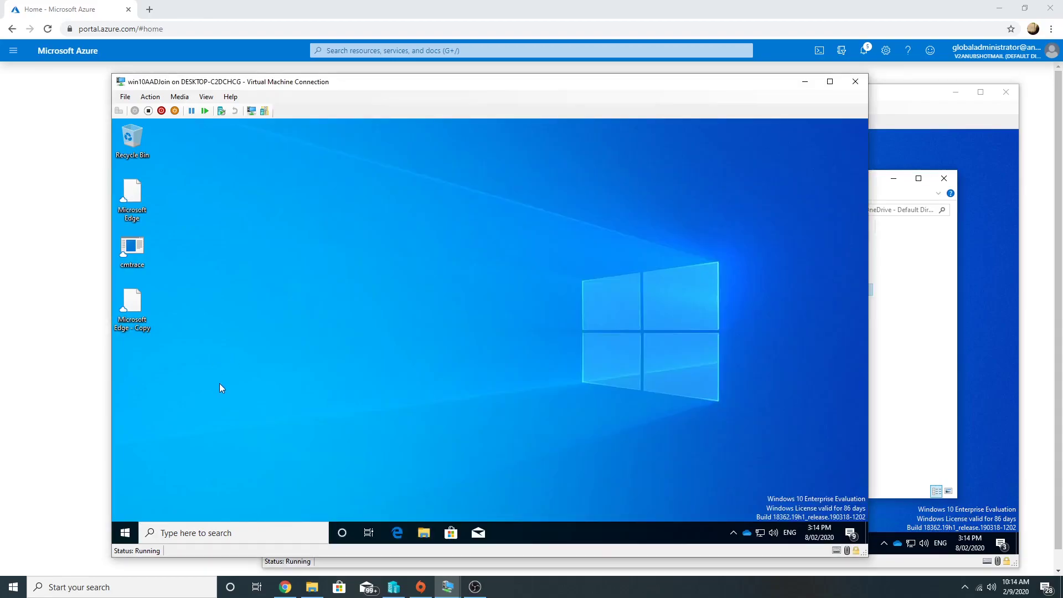
click(424, 532)
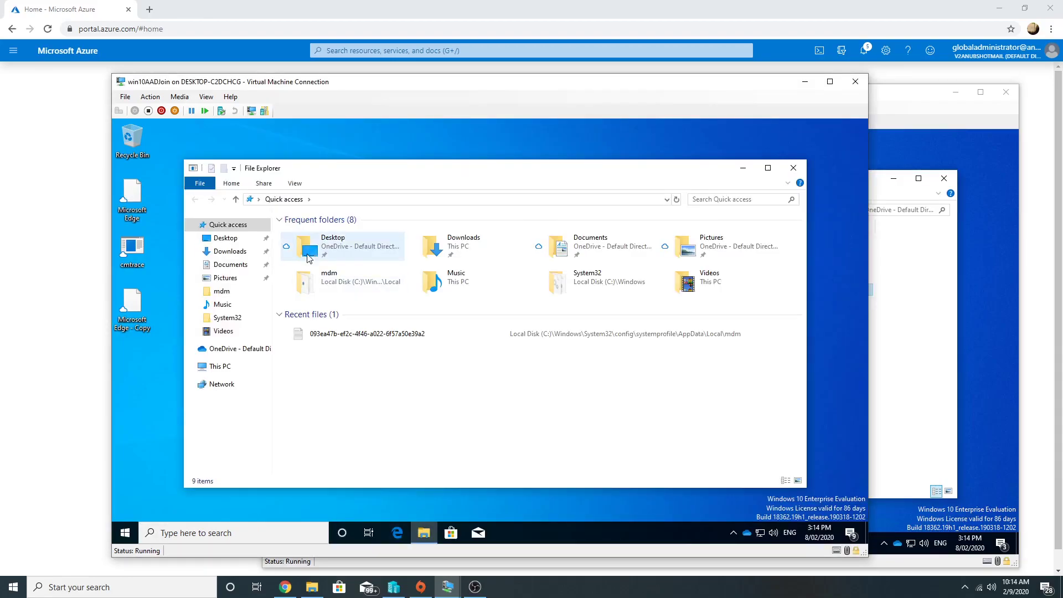
click(242, 349)
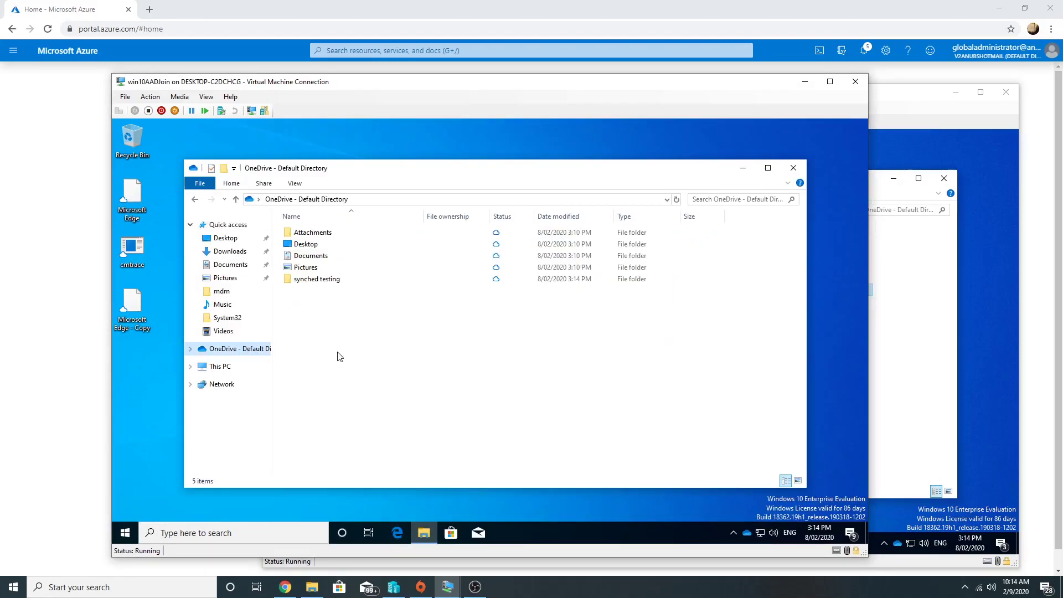
double_click(330, 282)
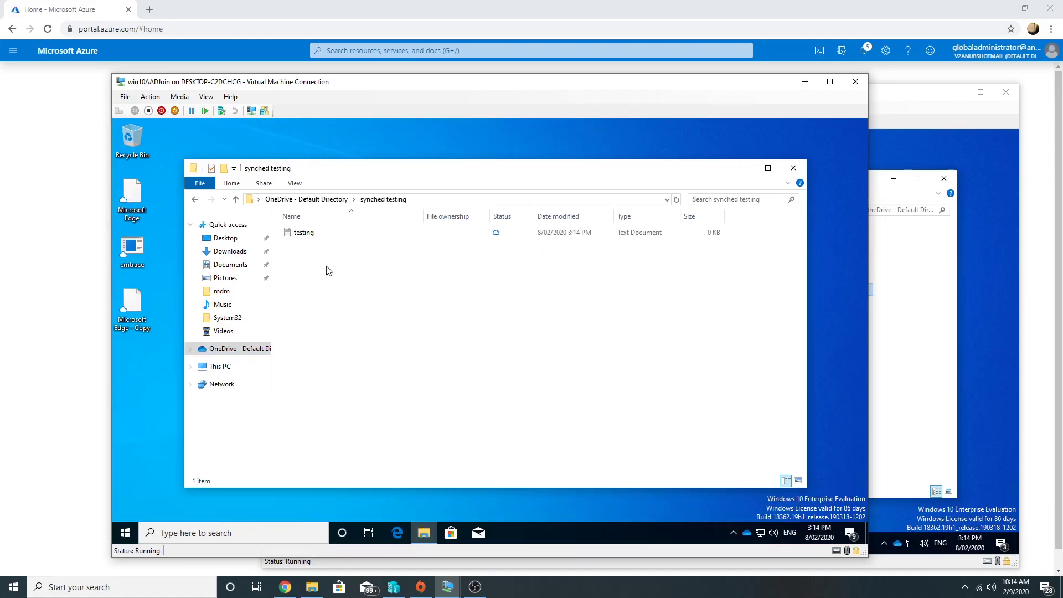
Step: Switch to the win10domain1 virtual machine and check the contents of the synched testing folder in its OneDrive - Default Directory
click(448, 587)
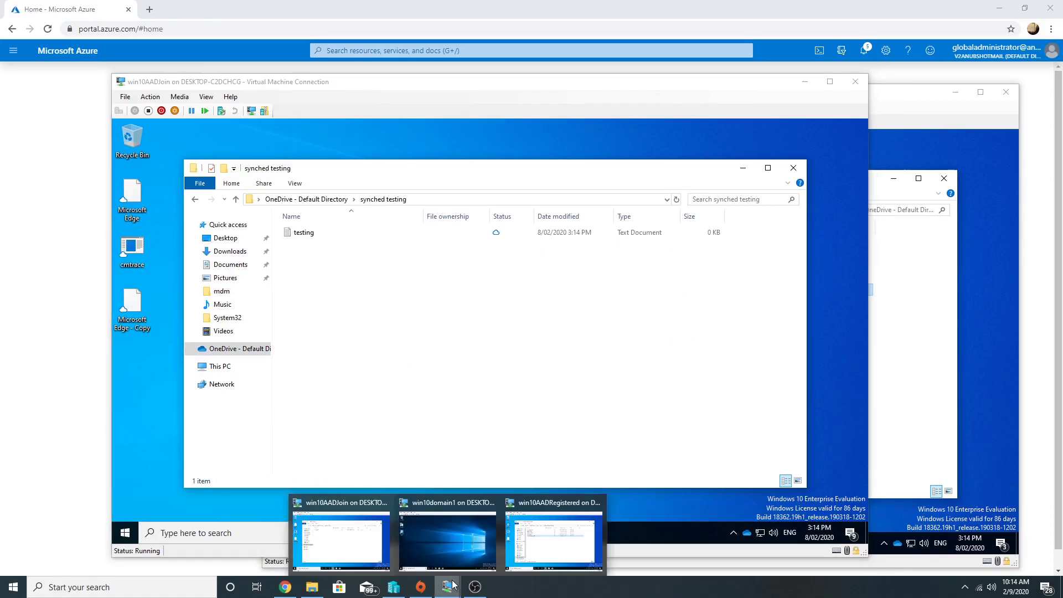
click(434, 545)
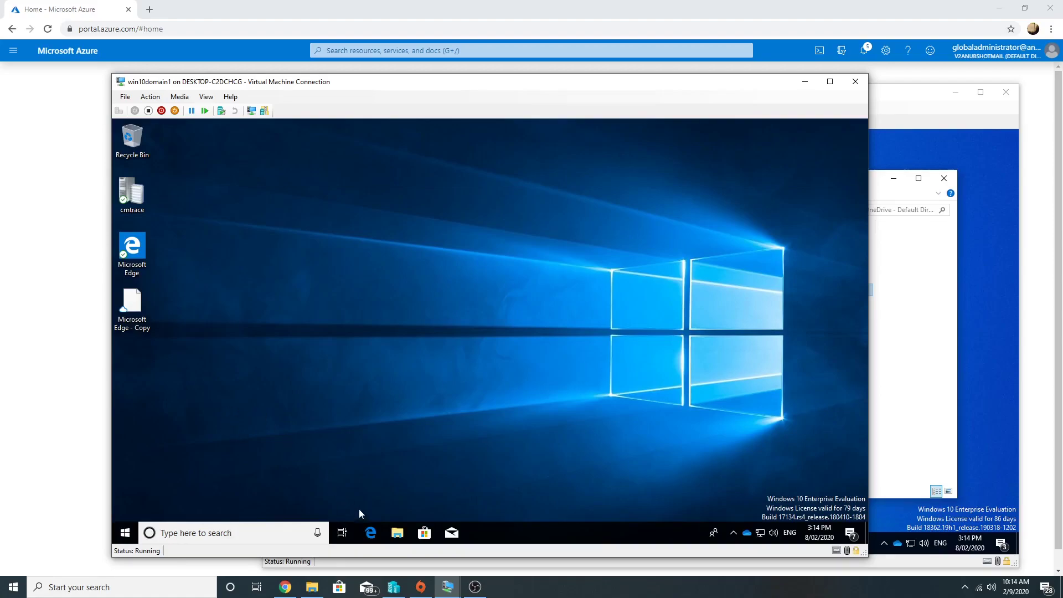
click(397, 533)
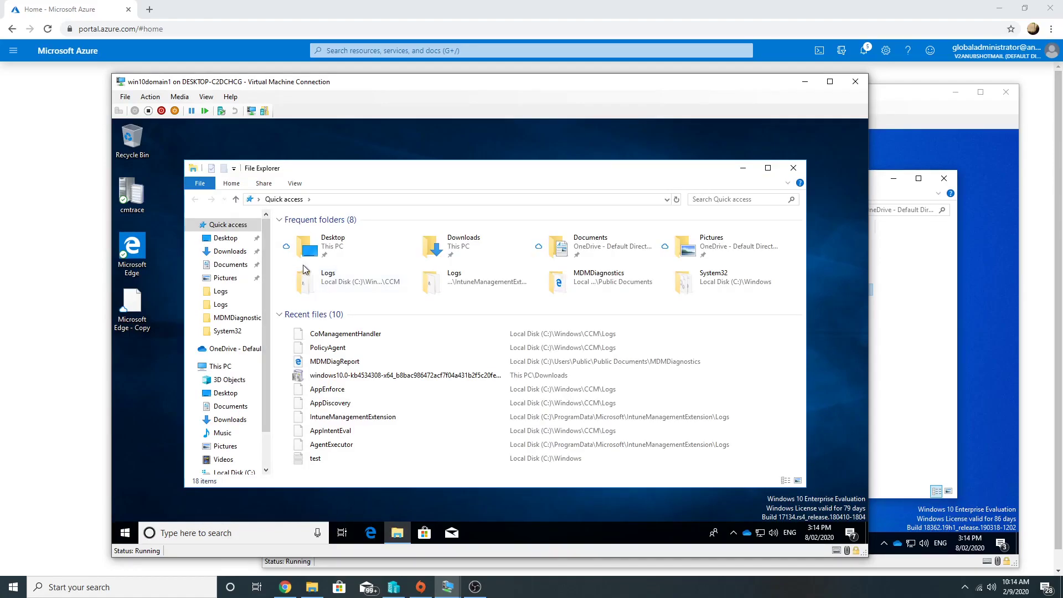
click(239, 349)
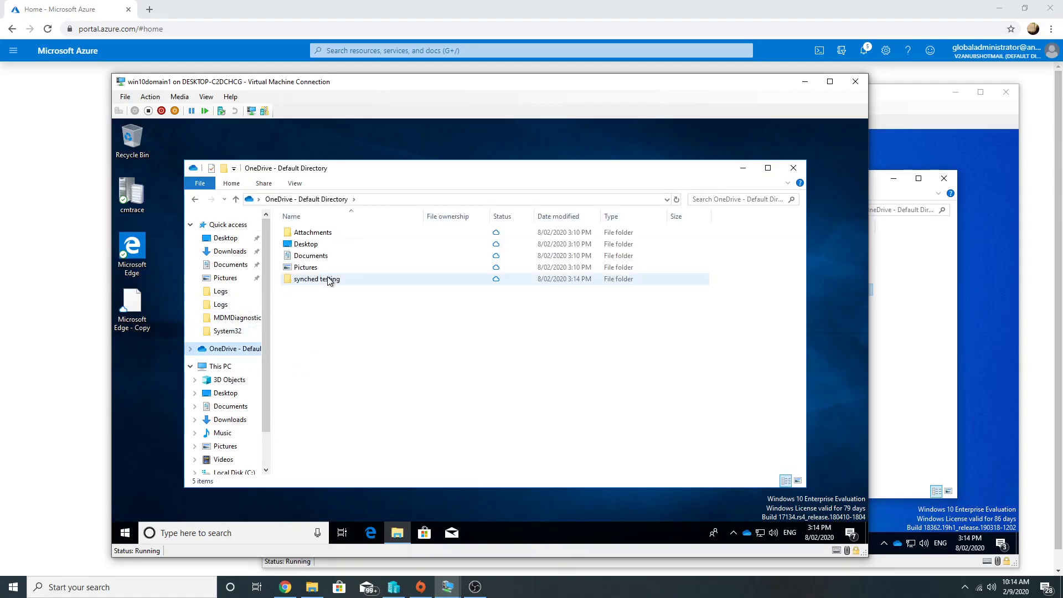
double_click(328, 280)
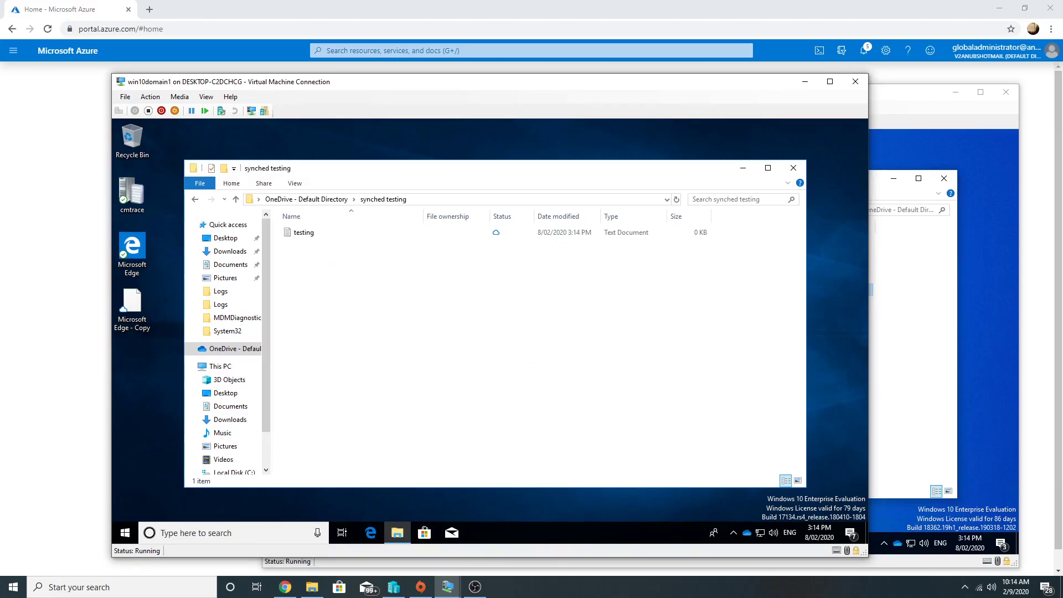